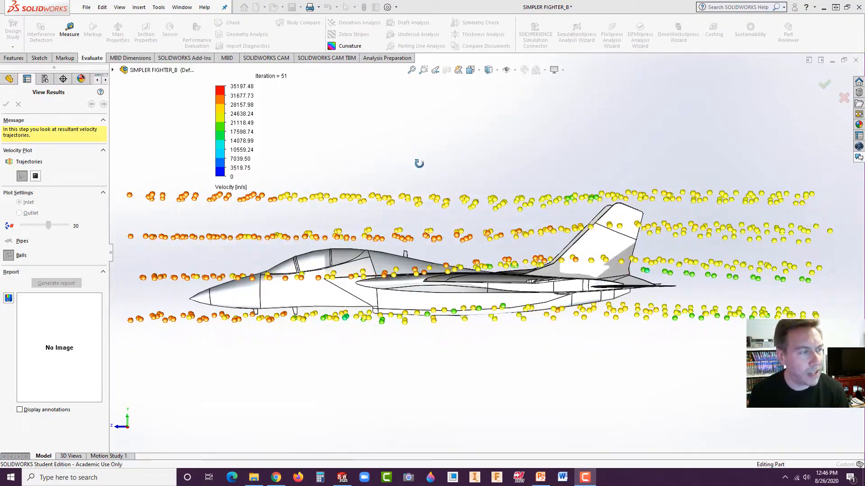
Stop the velocity trajectory animation, set the plot to 50 trajectories, and compare the pipes display with the balls display
{"action": "middle_click_drag", "start_coordinate": [419, 164], "coordinate": [473, 201]}
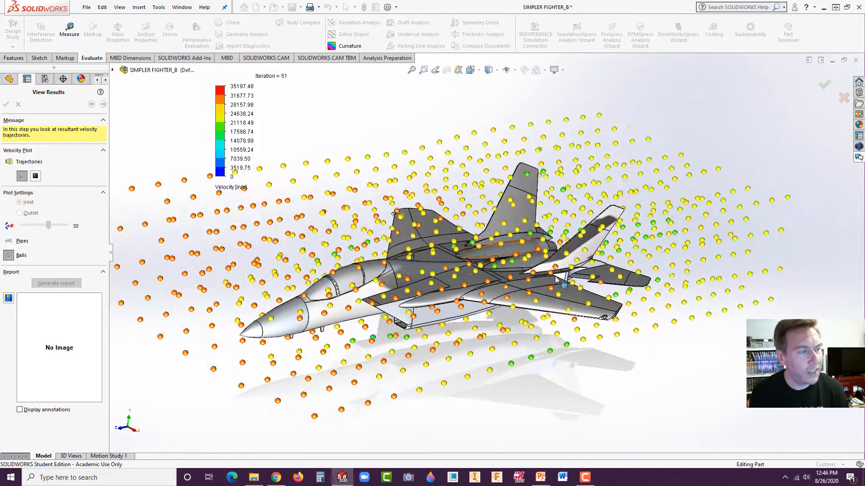
{"action": "left_click", "coordinate": [36, 177]}
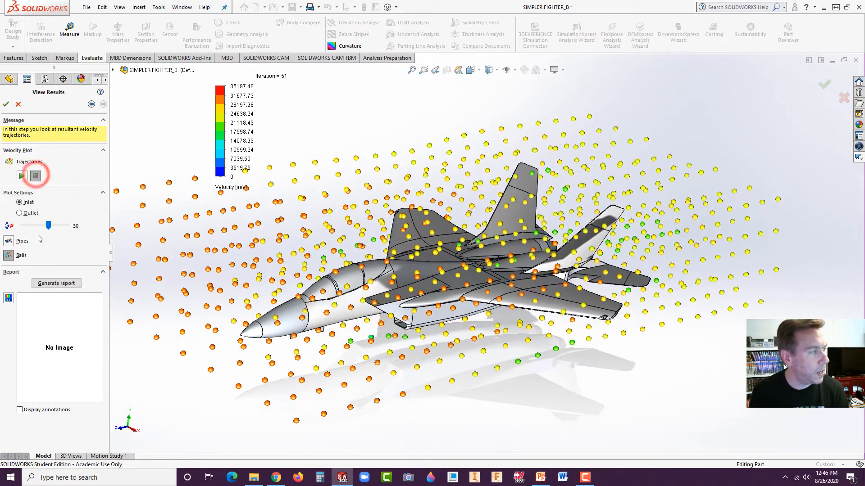
{"action": "left_click", "coordinate": [51, 225]}
{"action": "left_click", "coordinate": [9, 241]}
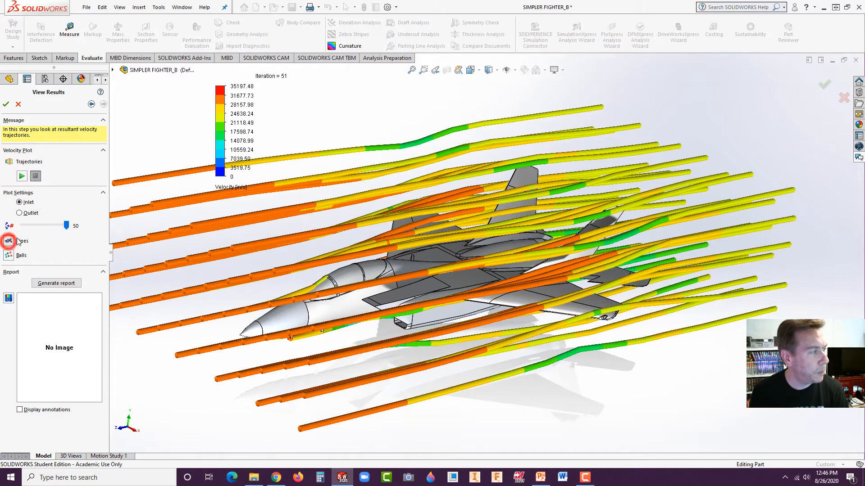
{"action": "left_click", "coordinate": [9, 255]}
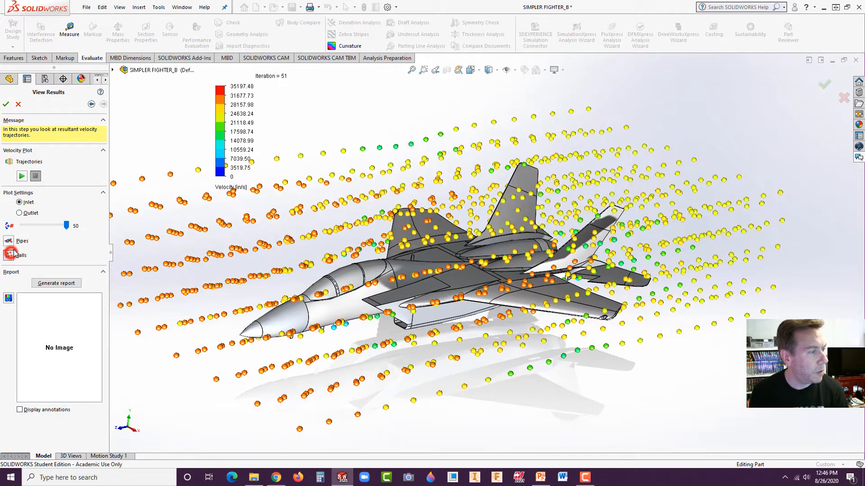
Play the ball trajectories, view the flow around the jet from the Top orientation, and stop the animation
{"action": "left_click", "coordinate": [21, 176]}
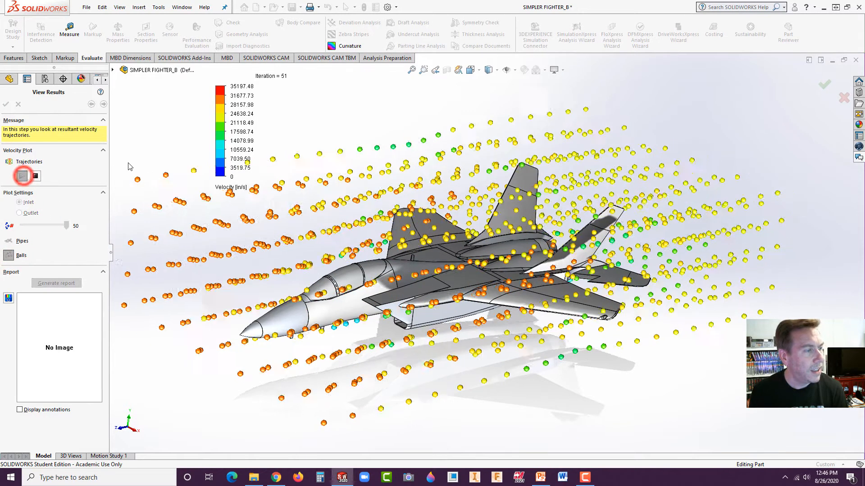
{"action": "left_click", "coordinate": [489, 70]}
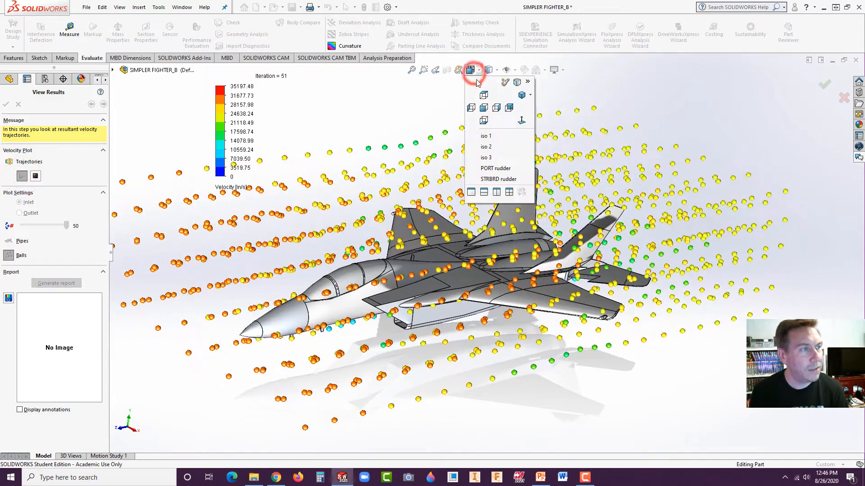
{"action": "left_click", "coordinate": [485, 95]}
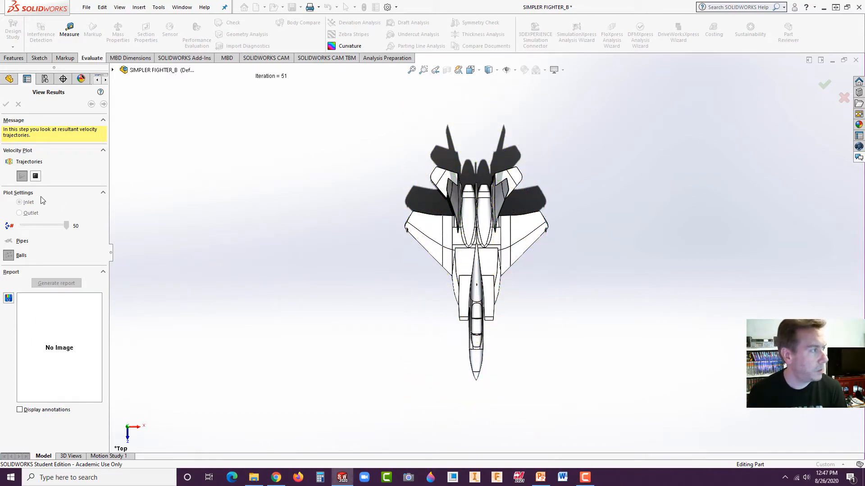
{"action": "left_click", "coordinate": [35, 176]}
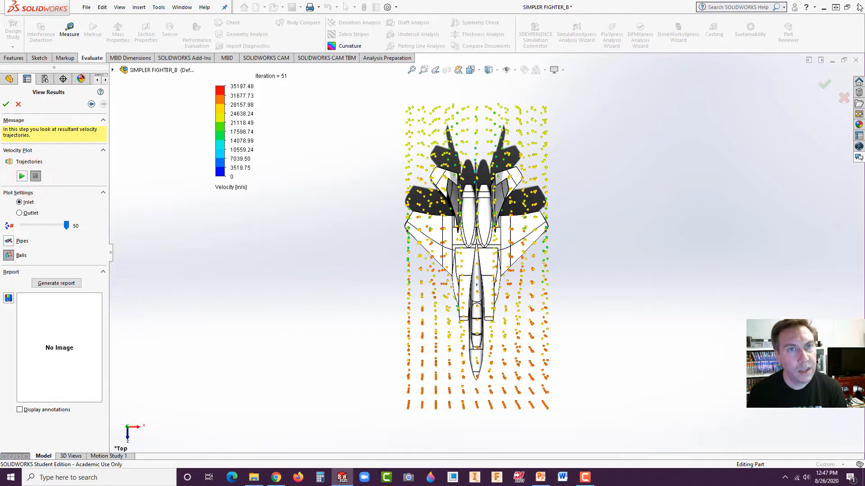
Exit the flow results and close the SIMPLER FIGHTER_B part
{"action": "left_click", "coordinate": [824, 84]}
{"action": "left_click", "coordinate": [855, 60]}
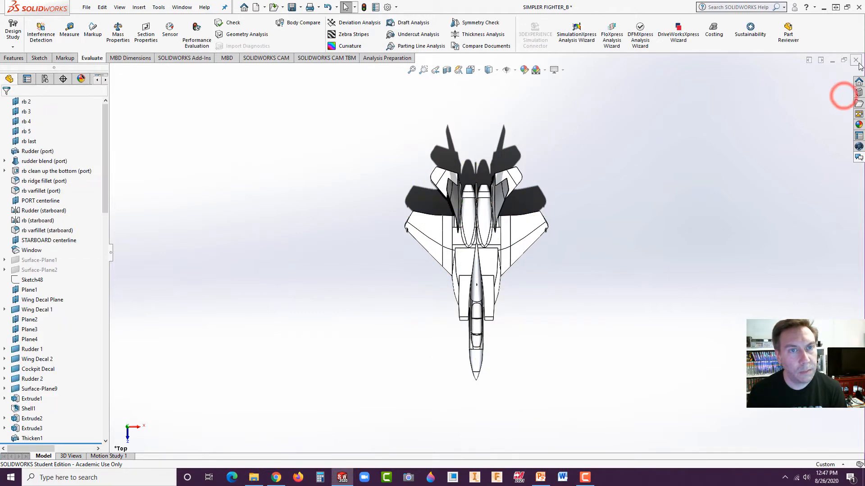
{"action": "left_click", "coordinate": [418, 249]}
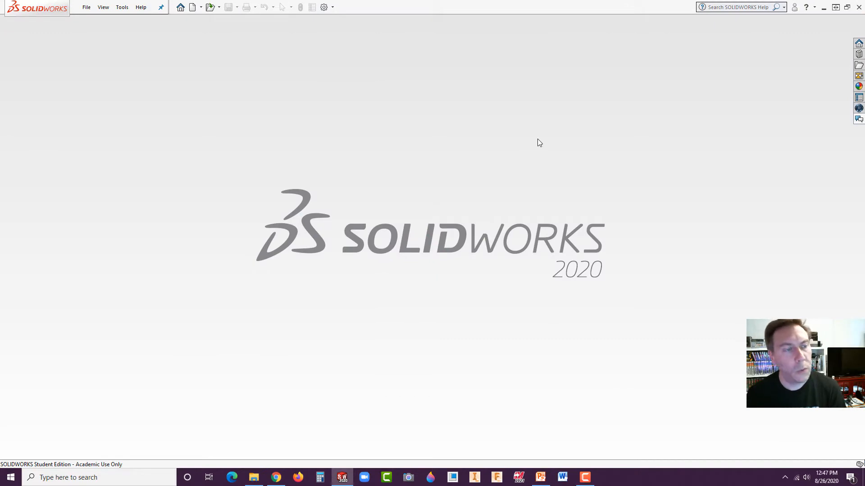
Switch to Chrome and go from the vertanux1 home page through BRECCIA and vertanux2 to the MANUF 2208 course page
{"action": "left_click", "coordinate": [276, 477]}
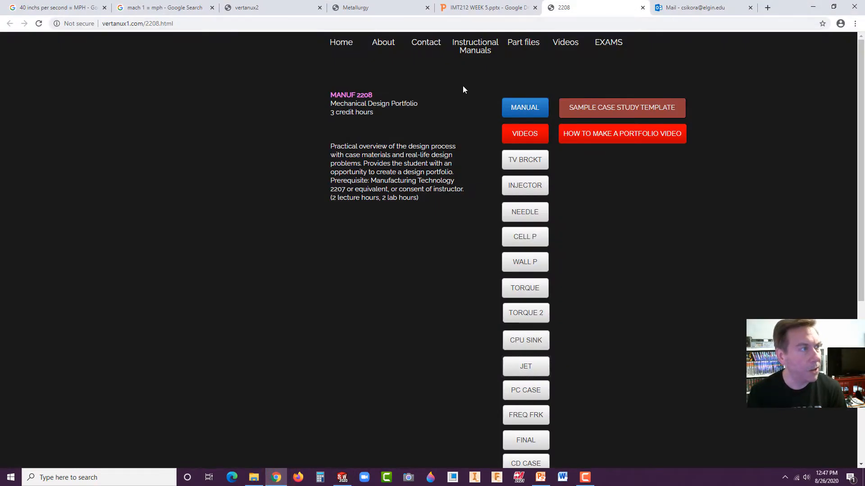
{"action": "left_click", "coordinate": [345, 51]}
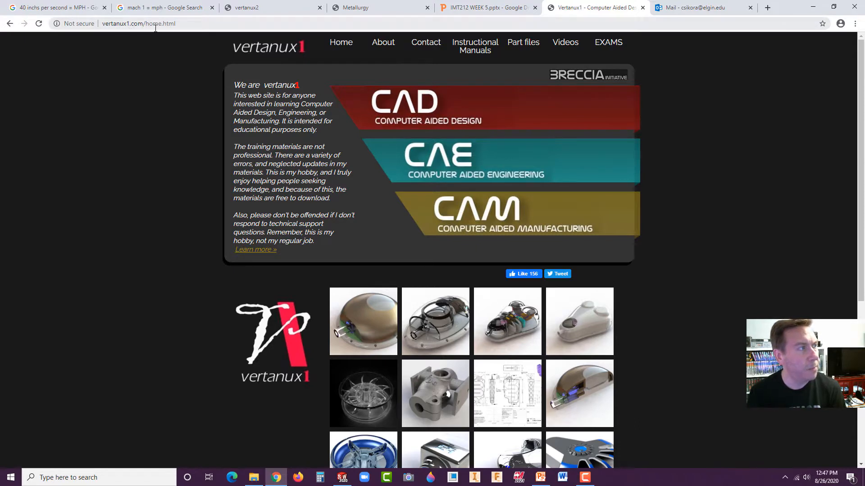
{"action": "left_click", "coordinate": [572, 79]}
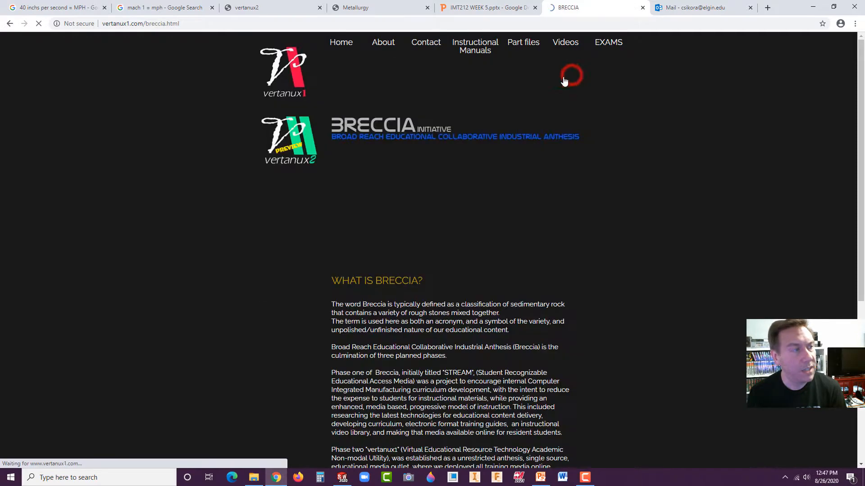
{"action": "left_click", "coordinate": [291, 145]}
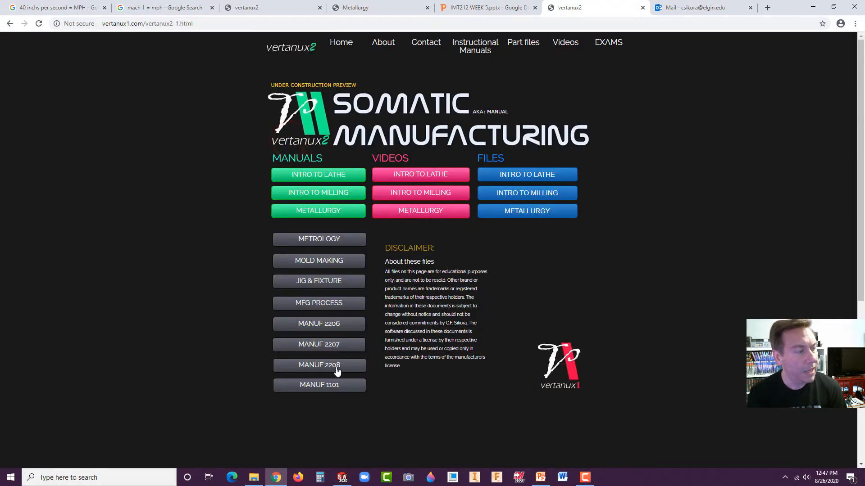
{"action": "left_click", "coordinate": [338, 369]}
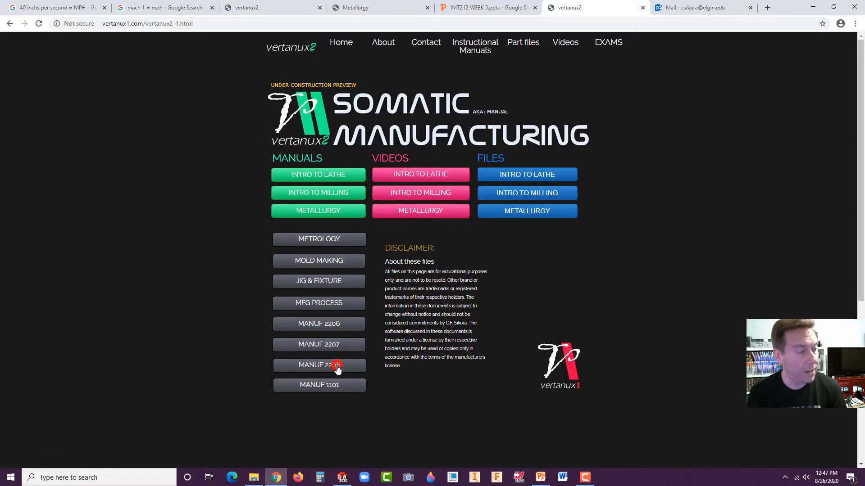
Download the JET exercise archive E10 FEA.zip from Google Drive, accepting the download without a virus scan
{"action": "scroll", "coordinate": [578, 244], "scroll_direction": "down", "scroll_amount": 2}
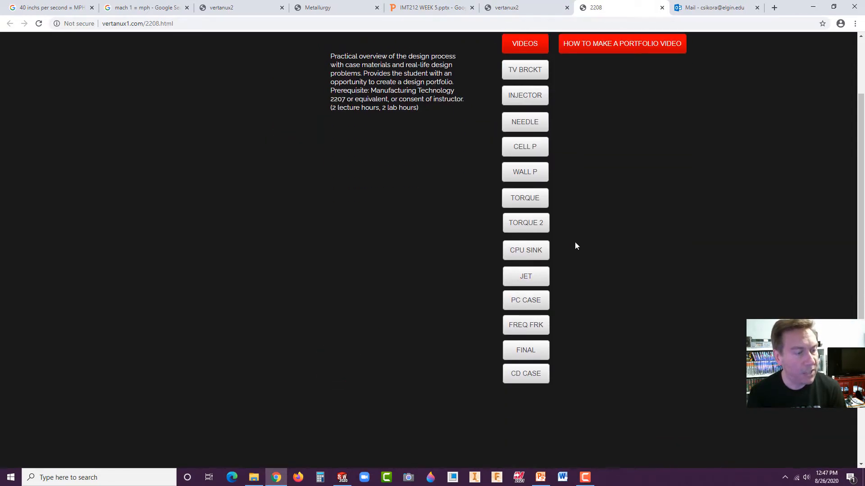
{"action": "left_click", "coordinate": [525, 280]}
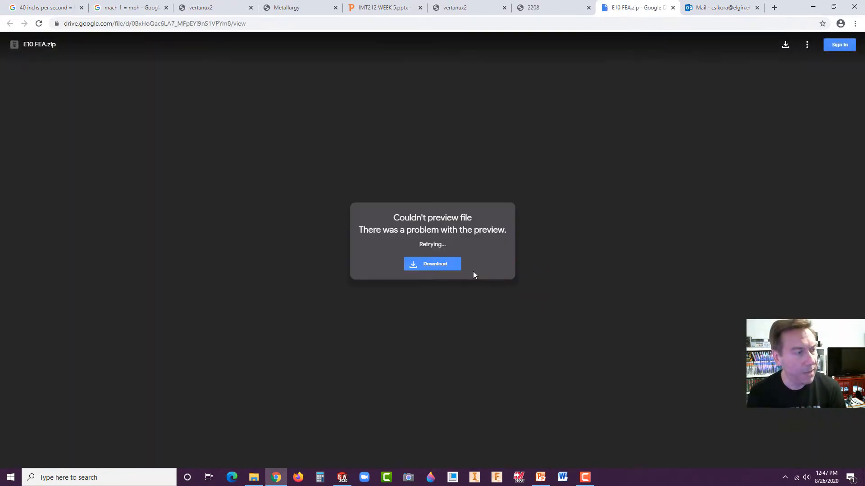
{"action": "left_click", "coordinate": [432, 266]}
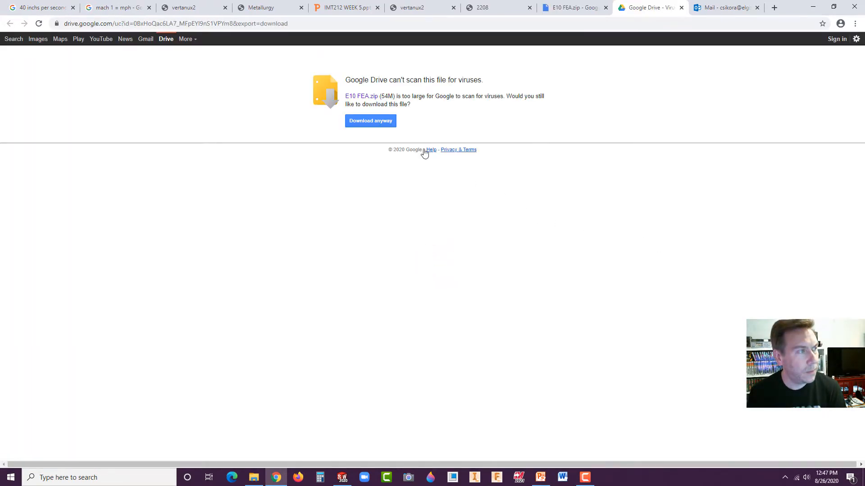
{"action": "left_click", "coordinate": [370, 121]}
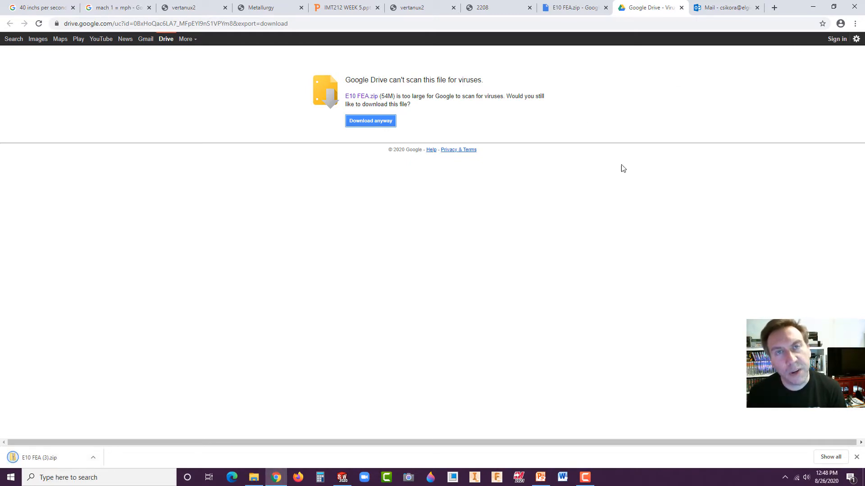
Open the downloaded archive, check the contents of its E10 FEA folder, and copy that folder
{"action": "left_click", "coordinate": [40, 458]}
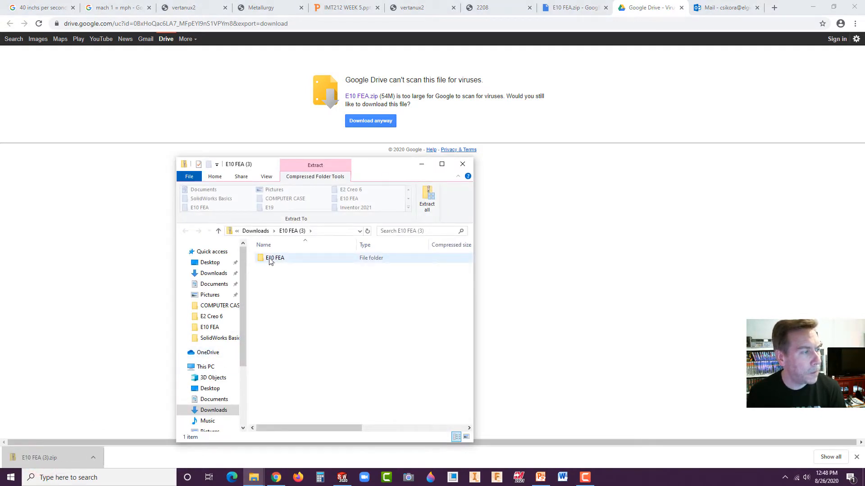
{"action": "double_click", "coordinate": [266, 260]}
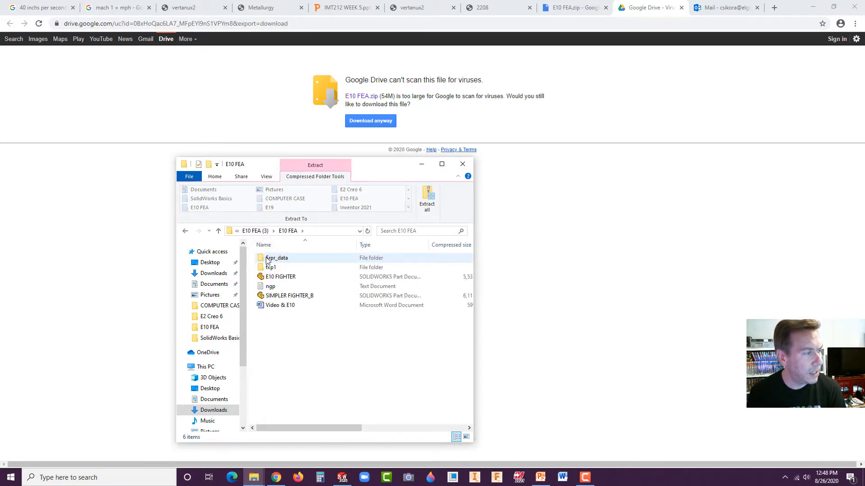
{"action": "left_click", "coordinate": [218, 231]}
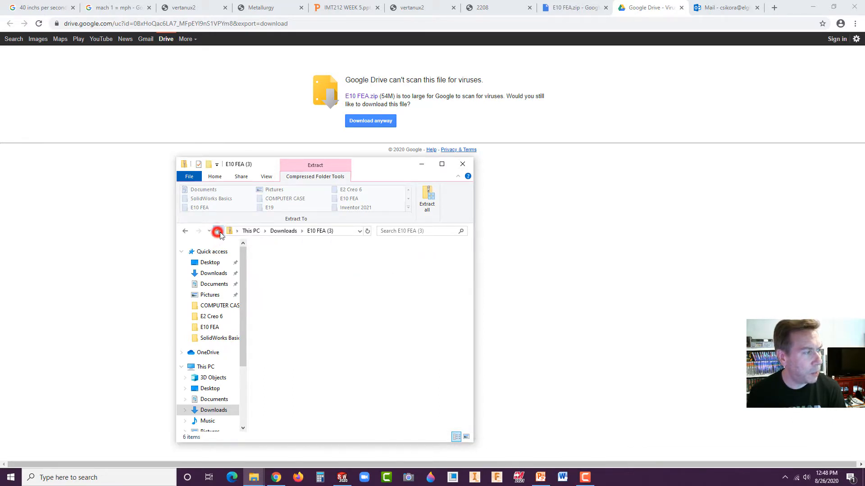
{"action": "right_click", "coordinate": [271, 260]}
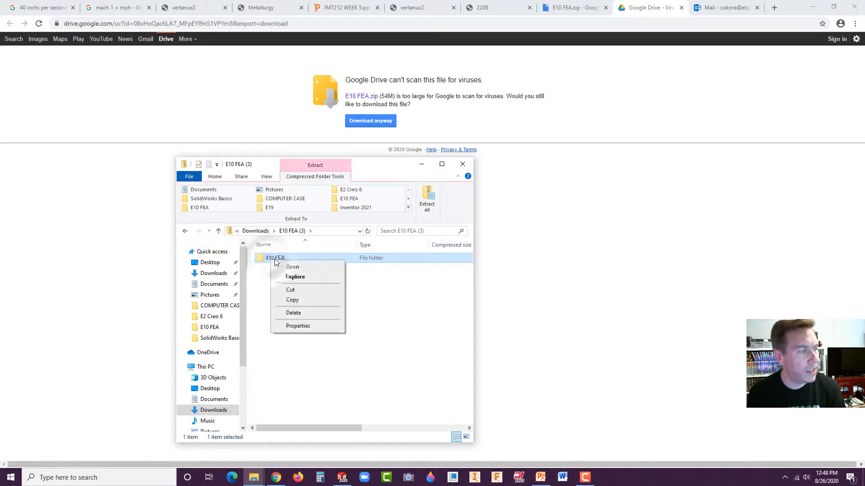
{"action": "left_click", "coordinate": [302, 301]}
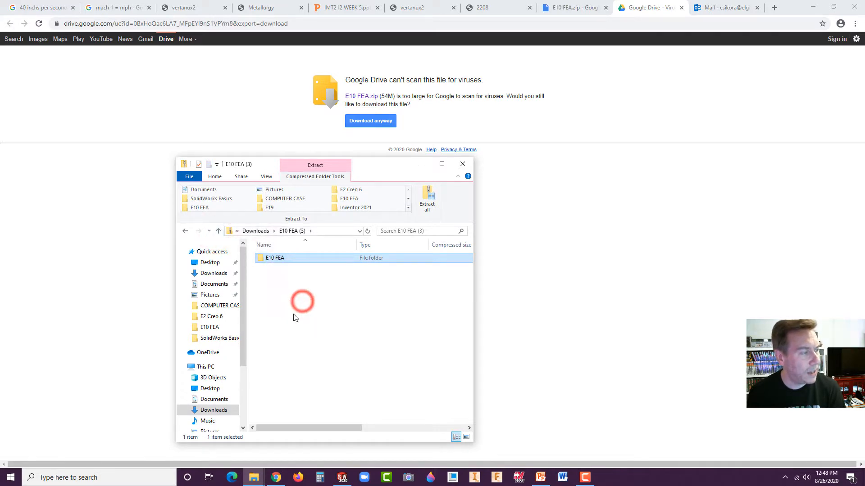
Create a new folder named E8 FEA on the Desktop
{"action": "left_click", "coordinate": [208, 262]}
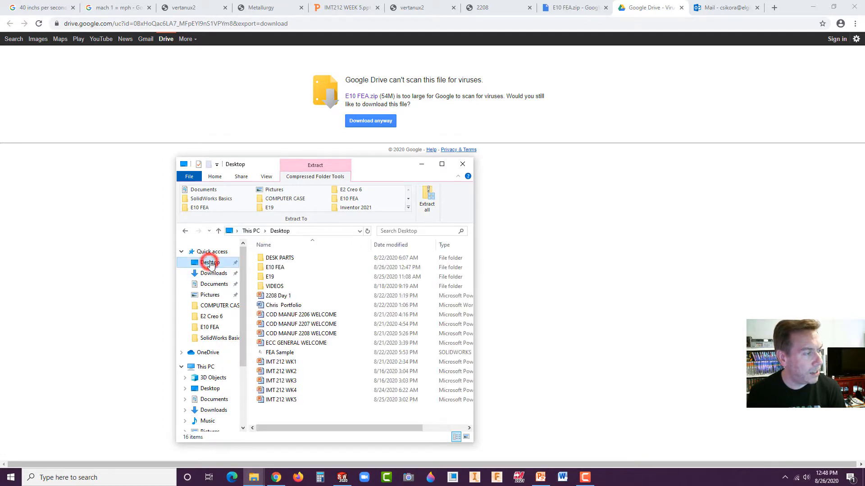
{"action": "right_click", "coordinate": [303, 411]}
{"action": "mouse_move", "coordinate": [353, 390]}
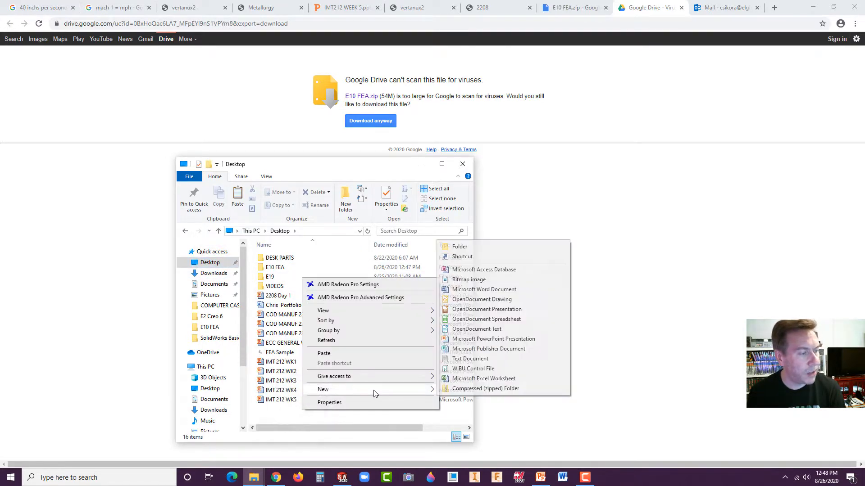
{"action": "left_click", "coordinate": [459, 247]}
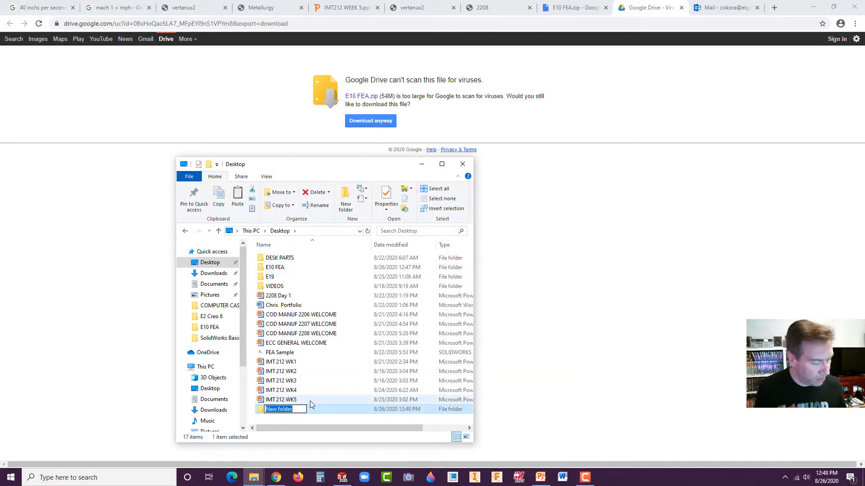
{"action": "type", "text": "E8 FEA"}
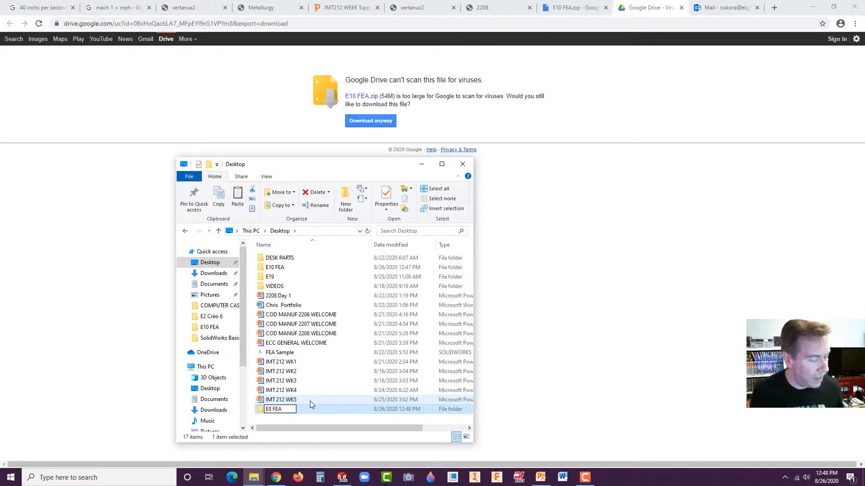
{"action": "key", "text": "Return"}
Paste the copied E10 FEA folder into the E8 FEA folder
{"action": "double_click", "coordinate": [260, 409]}
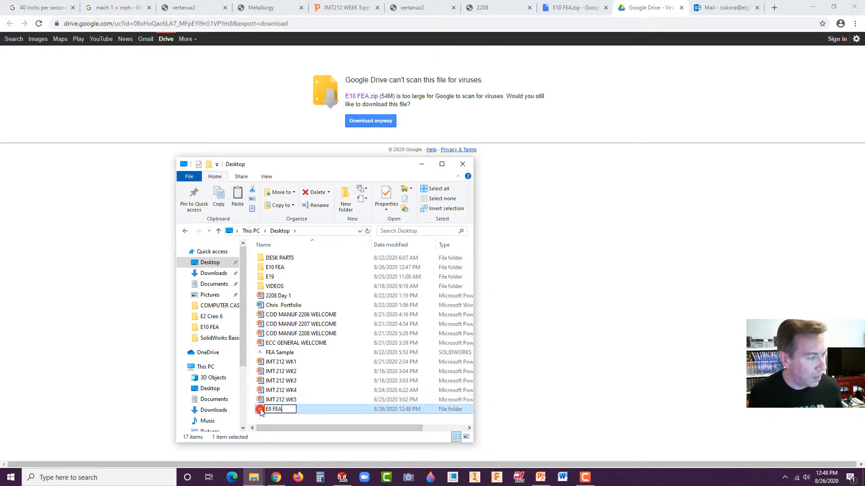
{"action": "right_click", "coordinate": [300, 327]}
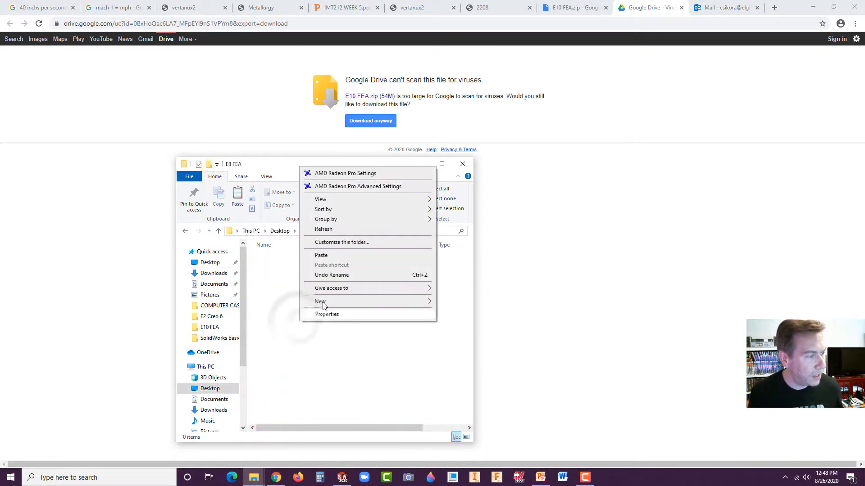
{"action": "left_click", "coordinate": [321, 257]}
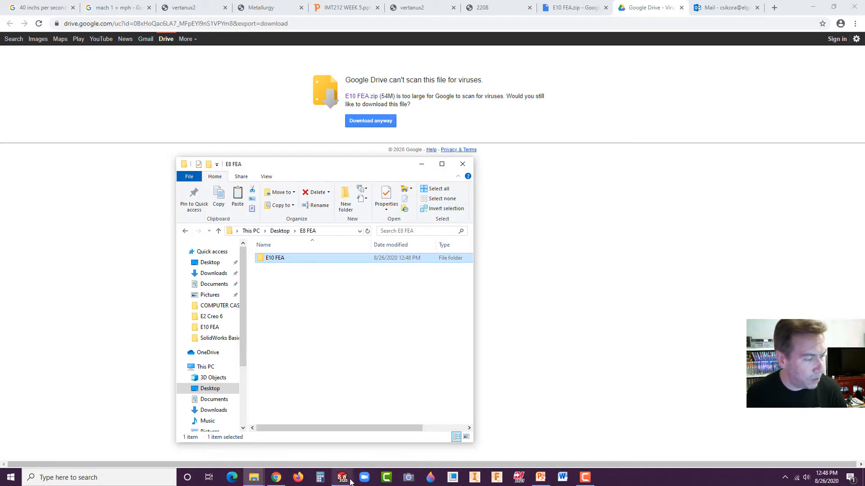
Close SOLIDWORKS and launch it again
{"action": "left_click", "coordinate": [342, 477]}
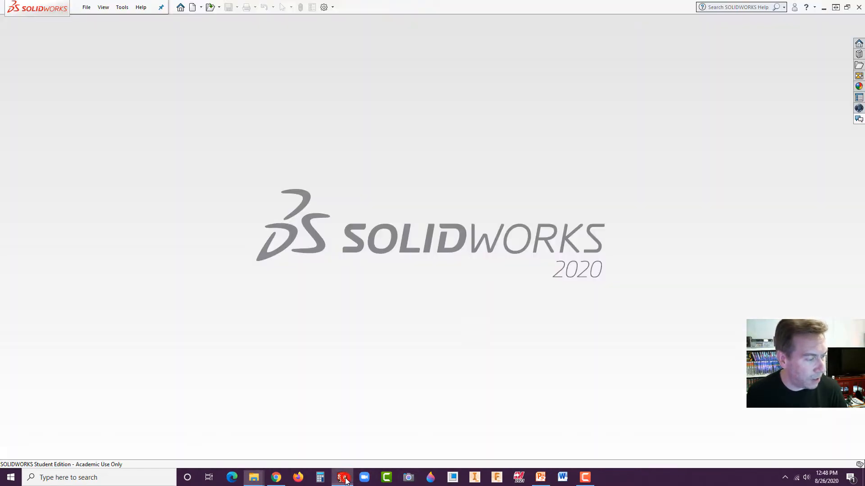
{"action": "left_click", "coordinate": [859, 7]}
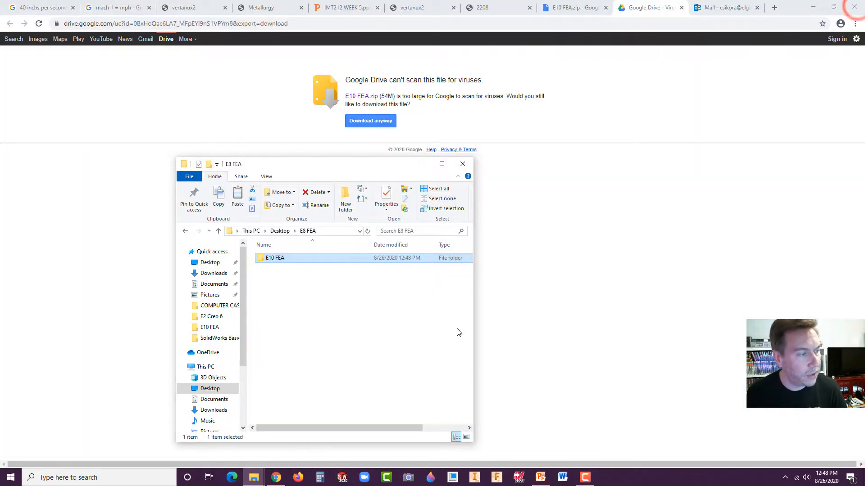
{"action": "left_click", "coordinate": [342, 477]}
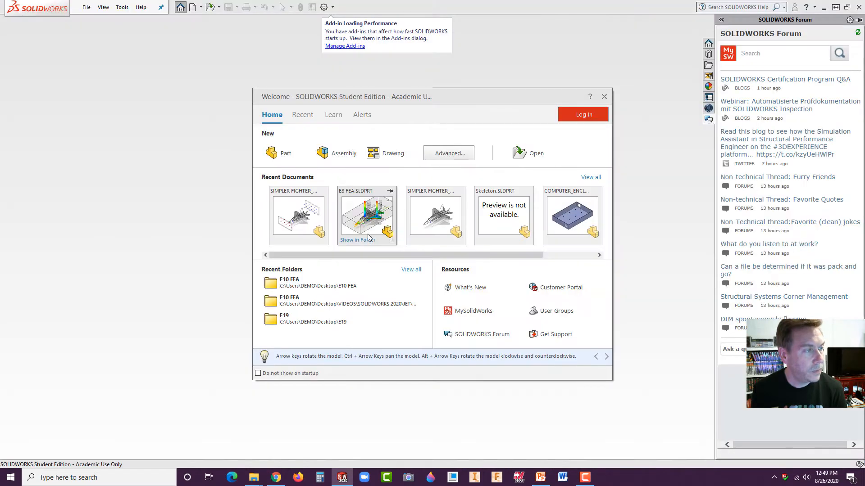
Open the SIMPLER FIGHTER_B part from the E10 FEA folder inside the Desktop's E8 FEA folder
{"action": "left_click", "coordinate": [521, 152]}
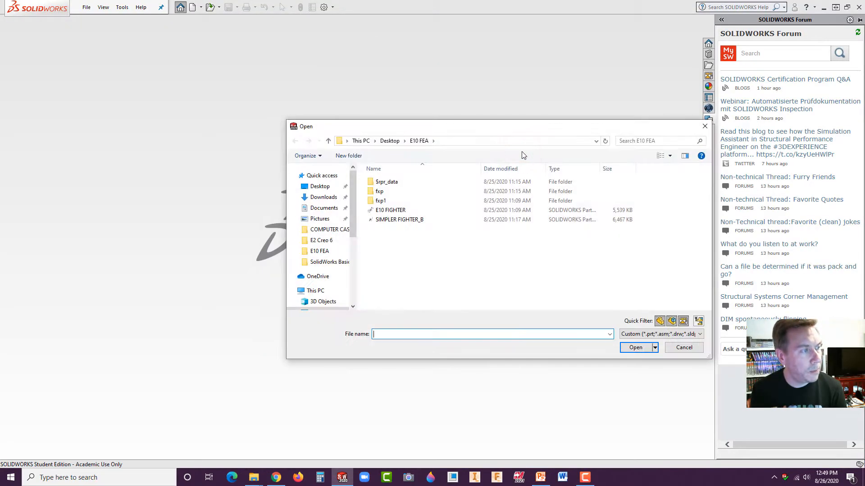
{"action": "left_click", "coordinate": [390, 141]}
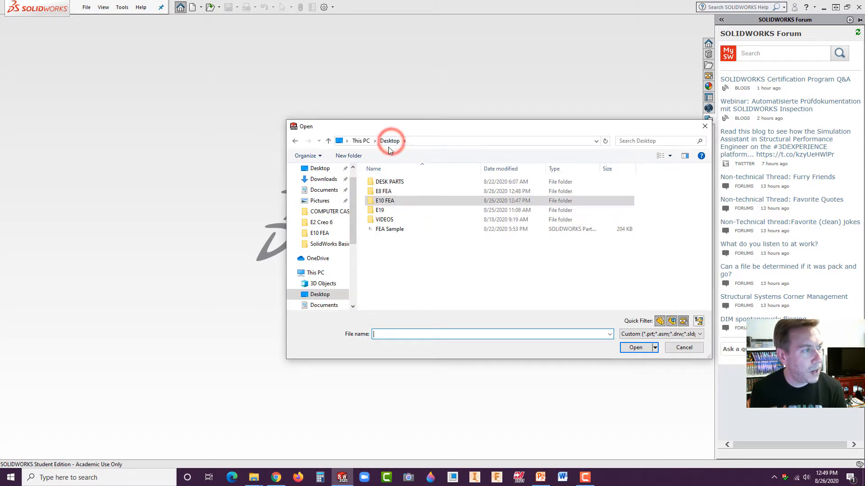
{"action": "double_click", "coordinate": [390, 191]}
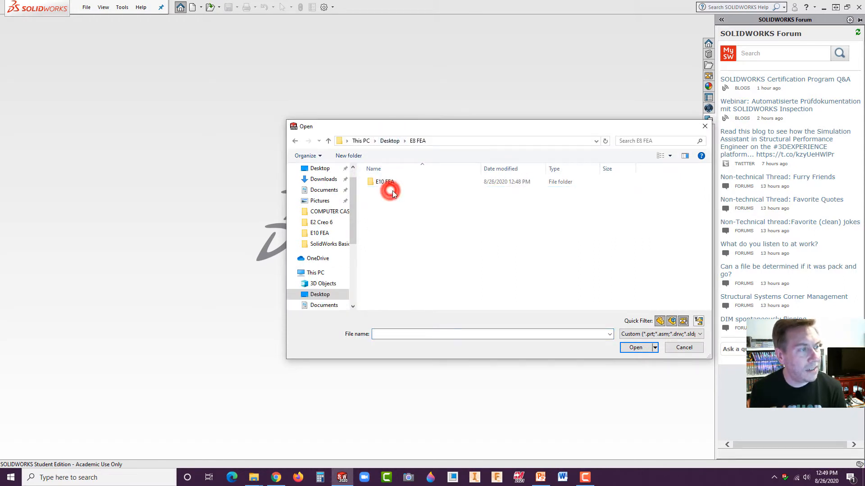
{"action": "double_click", "coordinate": [388, 185]}
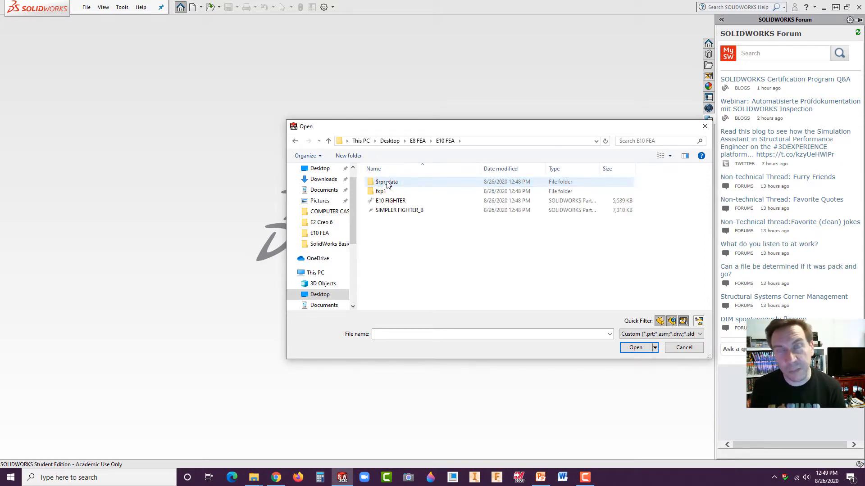
{"action": "left_click", "coordinate": [402, 211]}
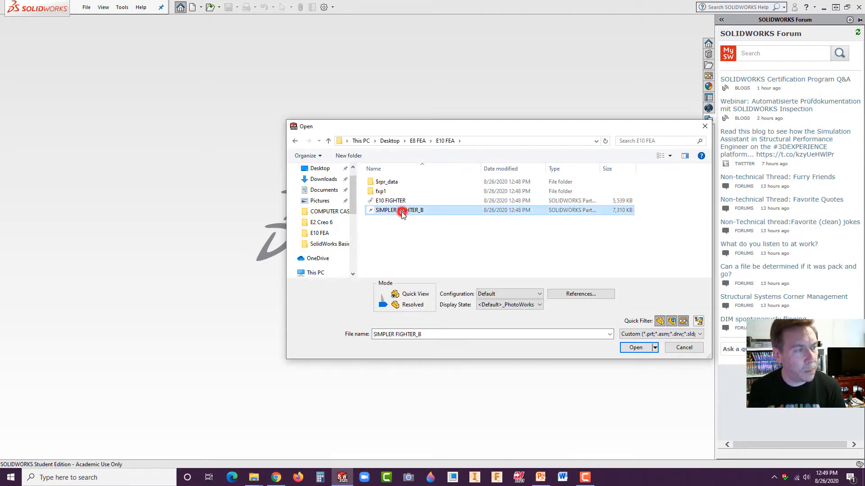
{"action": "left_click", "coordinate": [635, 348]}
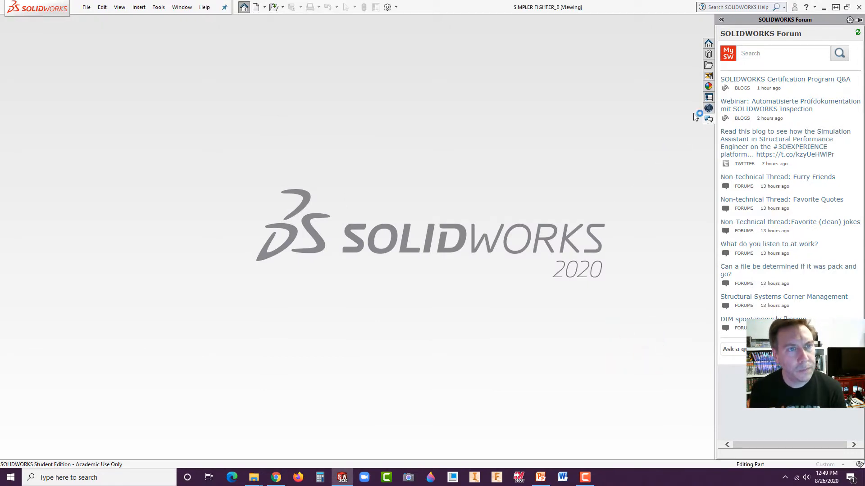
{"action": "left_click", "coordinate": [672, 102]}
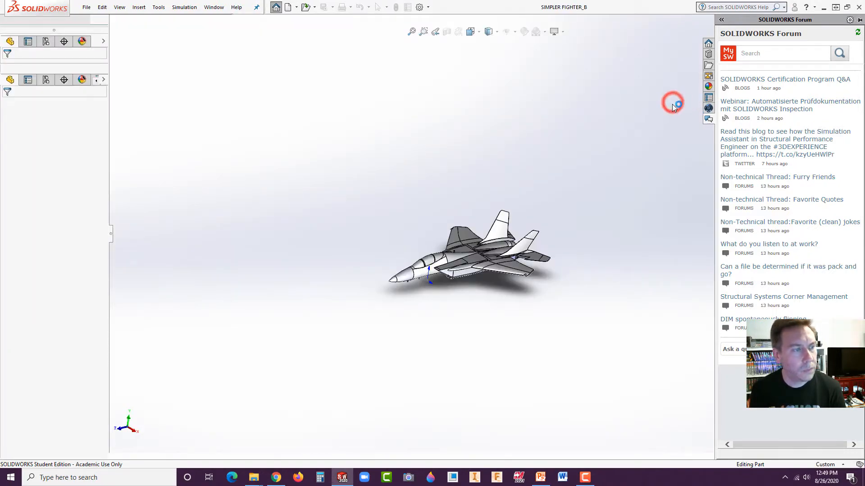
{"action": "left_click", "coordinate": [612, 158]}
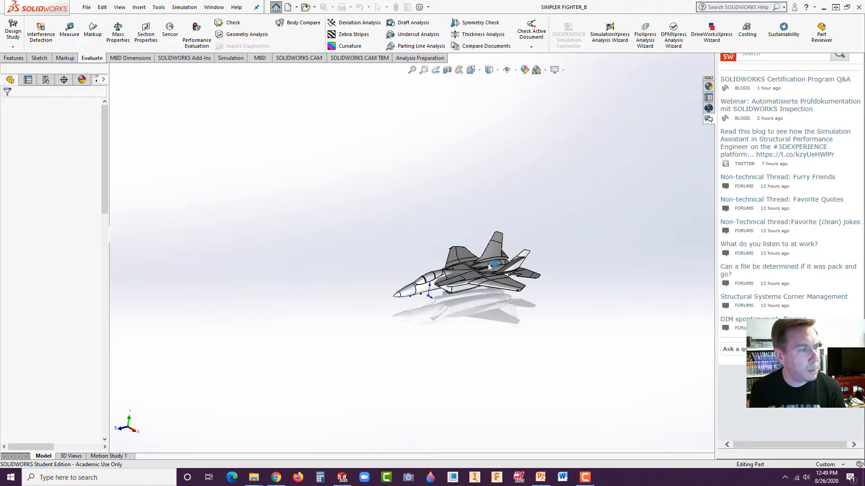
Save the fighter part, converting the older file to the current version
{"action": "scroll", "coordinate": [489, 263], "scroll_direction": "down", "scroll_amount": 5}
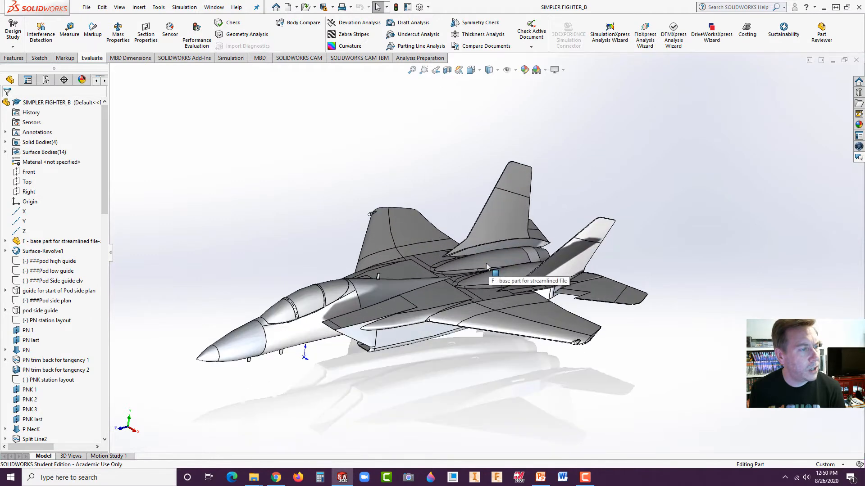
{"action": "left_click", "coordinate": [323, 6]}
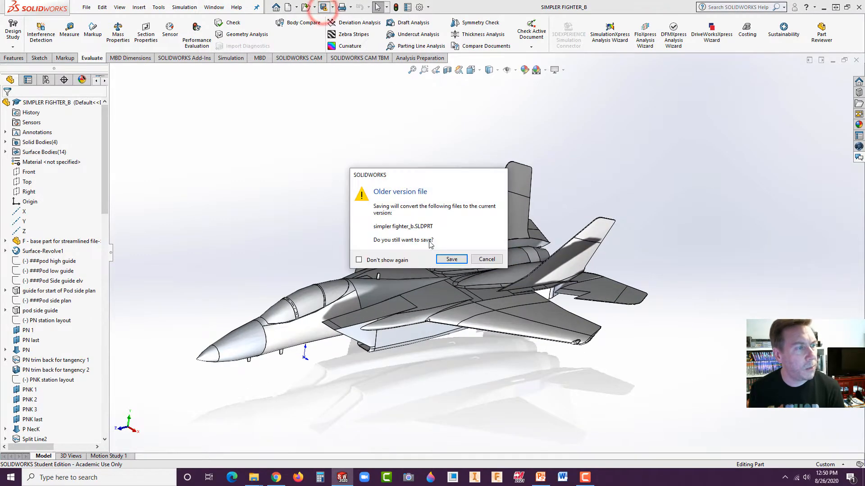
{"action": "left_click", "coordinate": [446, 259]}
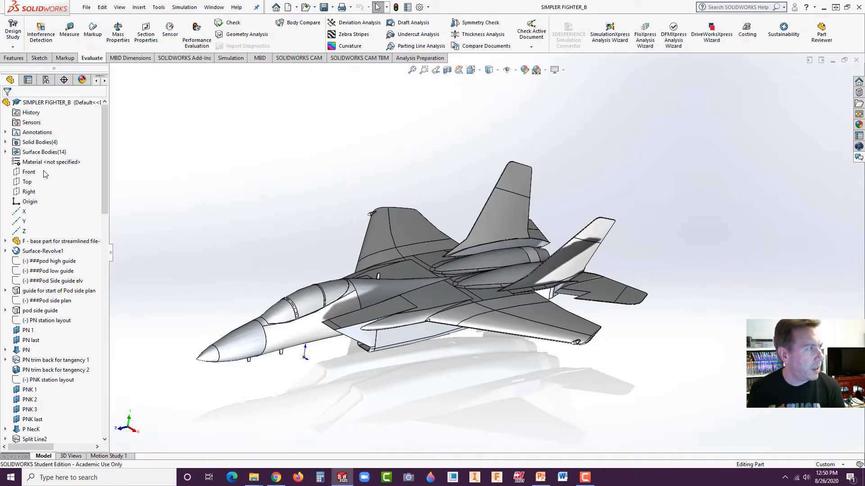
Show the hidden Extrude2 and Extrude3 solid bodies, and highlight the Shell1 body to check the enclosure around the jet
{"action": "left_click", "coordinate": [5, 143]}
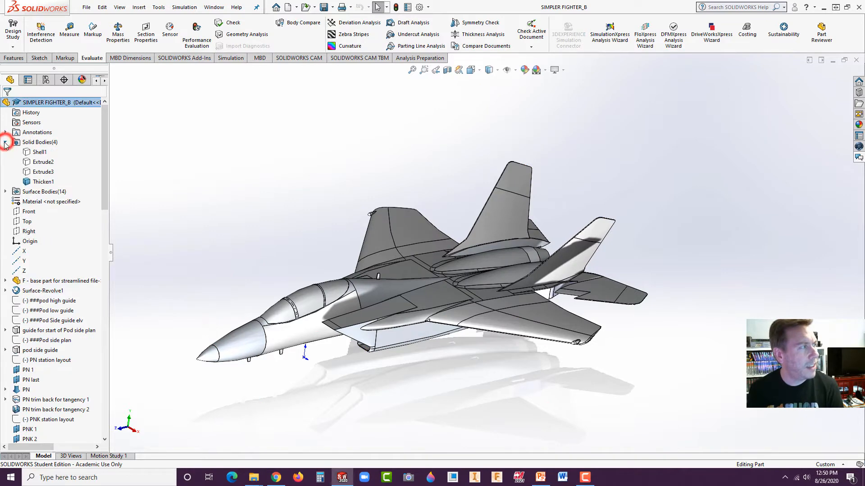
{"action": "right_click", "coordinate": [41, 162]}
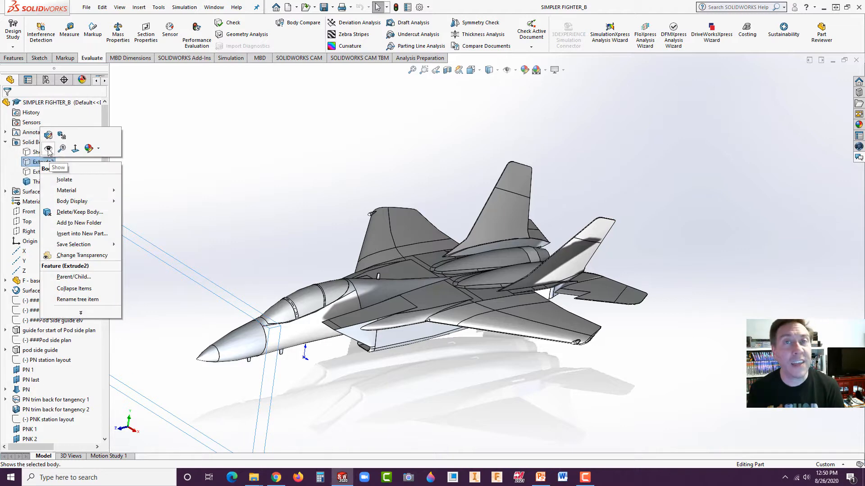
{"action": "left_click", "coordinate": [48, 150]}
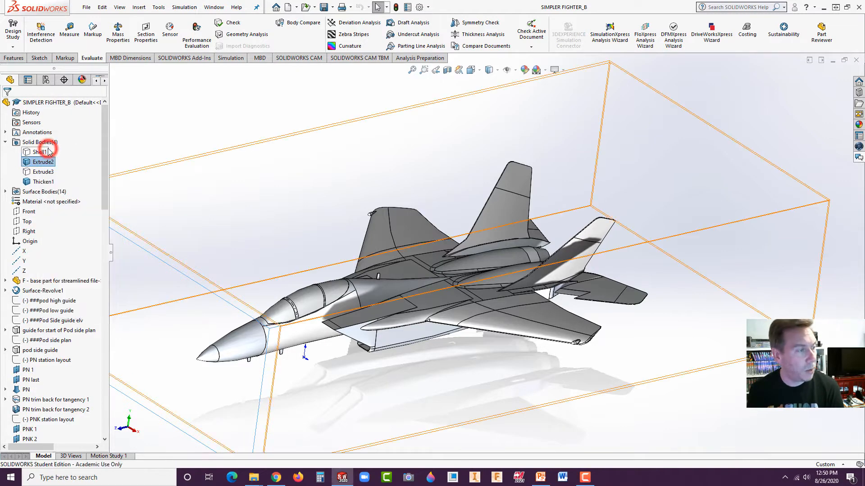
{"action": "right_click", "coordinate": [39, 173]}
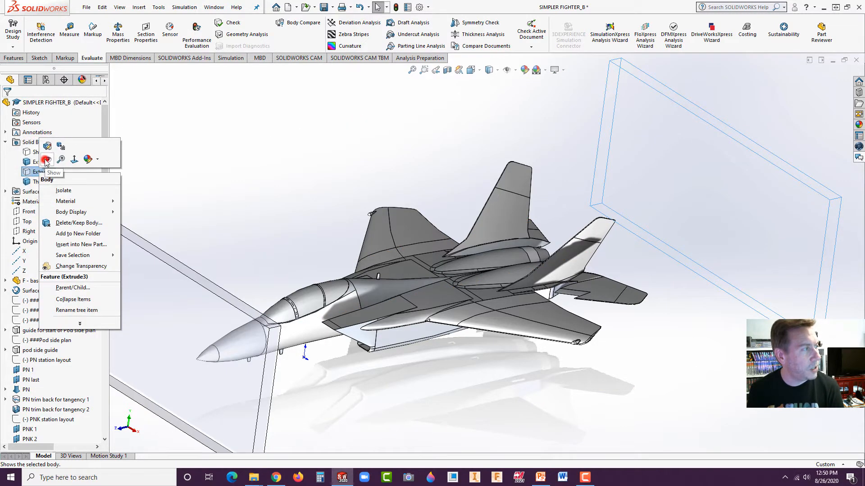
{"action": "left_click", "coordinate": [47, 159]}
{"action": "left_click", "coordinate": [187, 145]}
{"action": "key", "text": "f"}
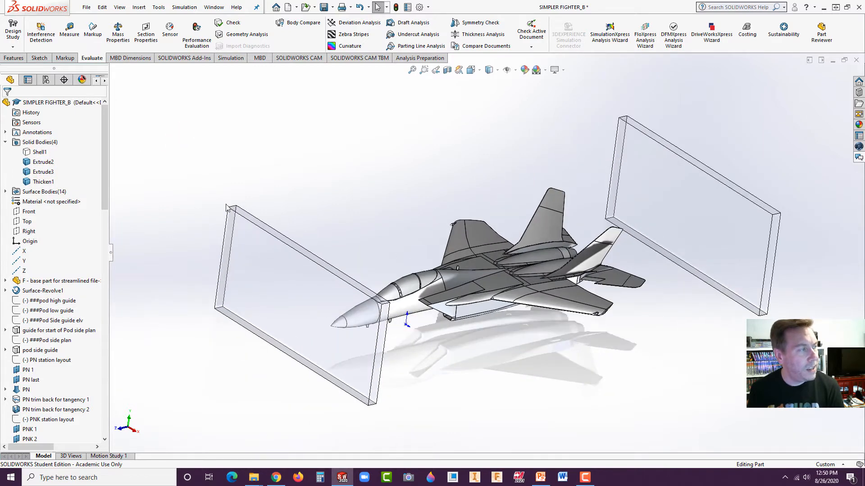
{"action": "left_click", "coordinate": [30, 153]}
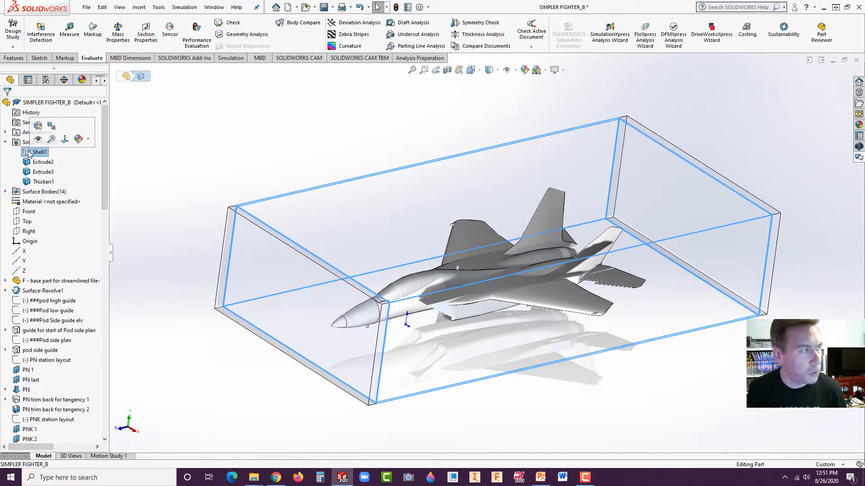
{"action": "left_click", "coordinate": [184, 126]}
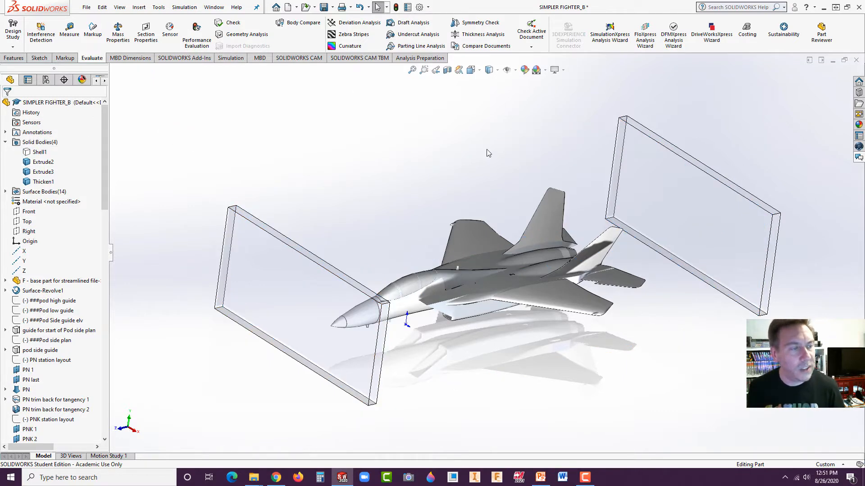
Change the model's display style to shaded without edges and inspect the jet between the two lids
{"action": "left_click", "coordinate": [491, 70]}
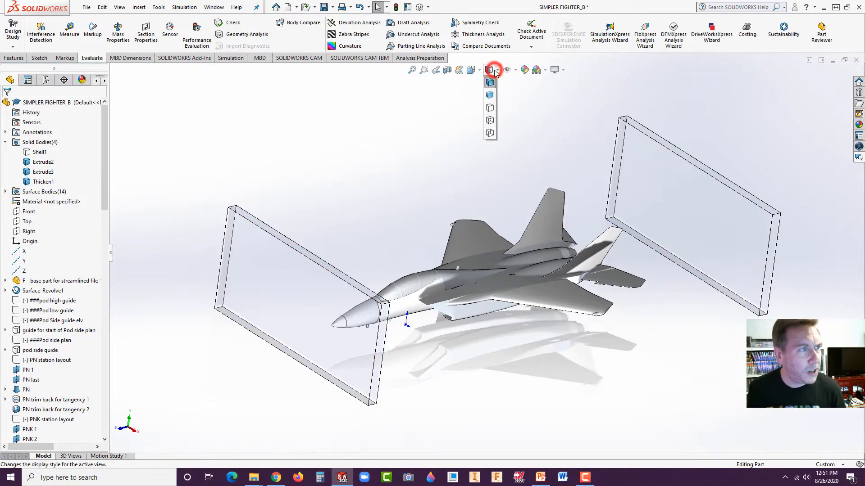
{"action": "left_click", "coordinate": [490, 94]}
{"action": "mouse_move", "coordinate": [462, 151]}
{"action": "middle_mouse_down"}
{"action": "mouse_move", "coordinate": [505, 163]}
{"action": "mouse_move", "coordinate": [496, 173]}
{"action": "mouse_move", "coordinate": [435, 161]}
{"action": "middle_mouse_up"}
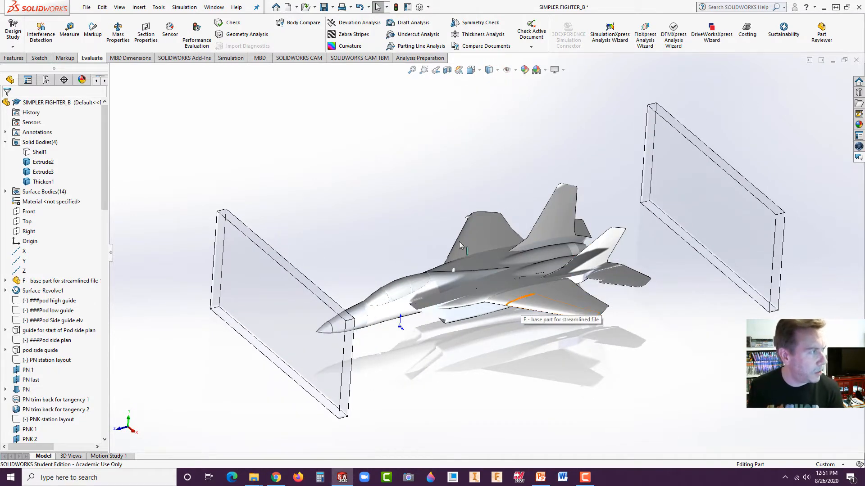
{"action": "left_click", "coordinate": [311, 157]}
{"action": "scroll", "coordinate": [489, 262], "scroll_direction": "up", "scroll_amount": 2}
{"action": "scroll", "coordinate": [500, 280], "scroll_direction": "down", "scroll_amount": 3}
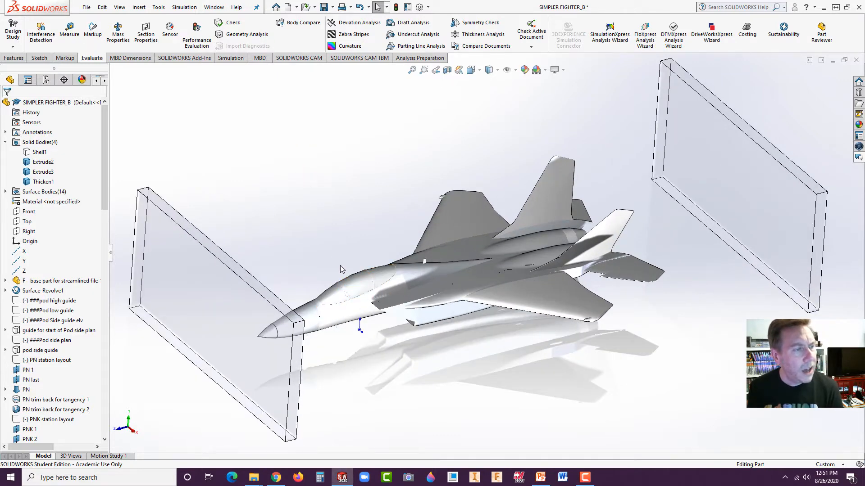
{"action": "left_click", "coordinate": [347, 161]}
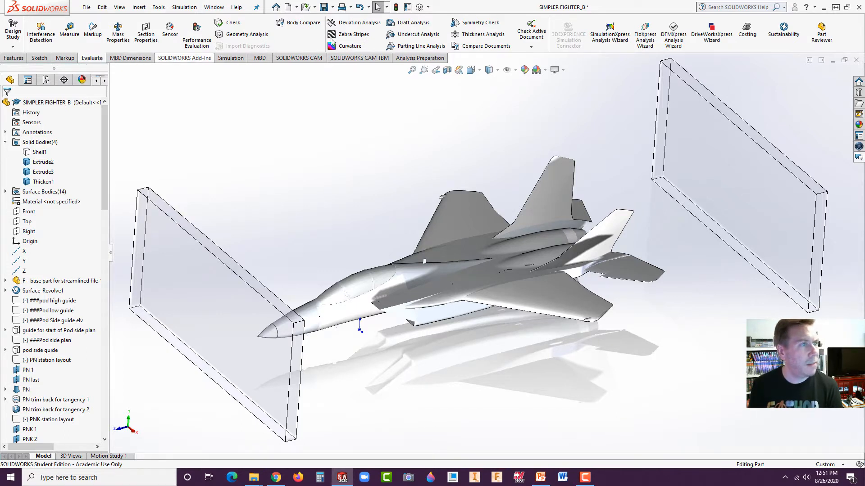
Start a FloXpress analysis, dismiss the version notice, and display the fluid volume in the geometry check
{"action": "left_click", "coordinate": [647, 40]}
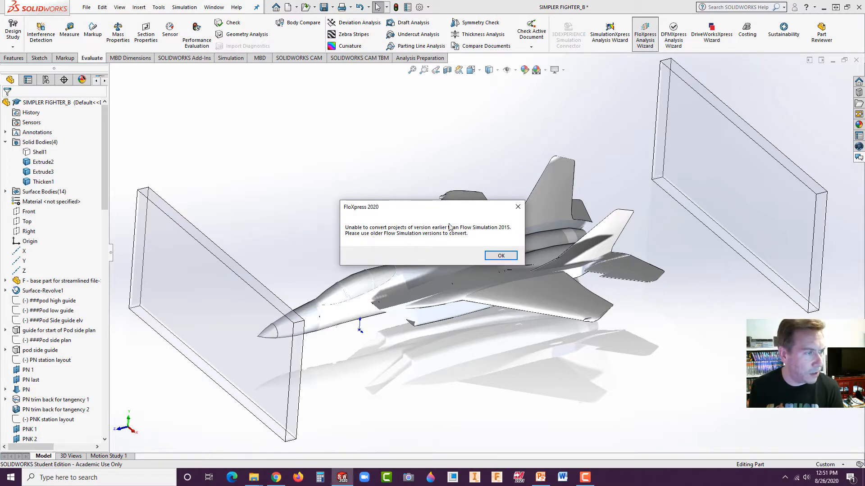
{"action": "left_click", "coordinate": [501, 256]}
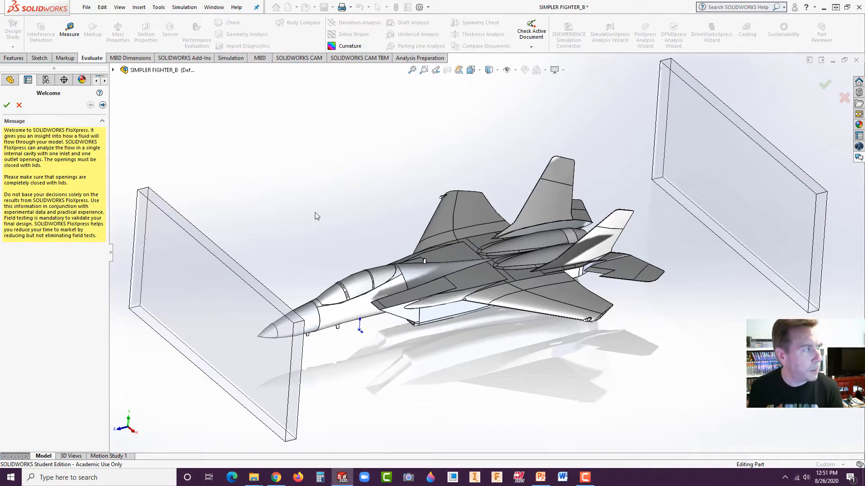
{"action": "left_click", "coordinate": [102, 105]}
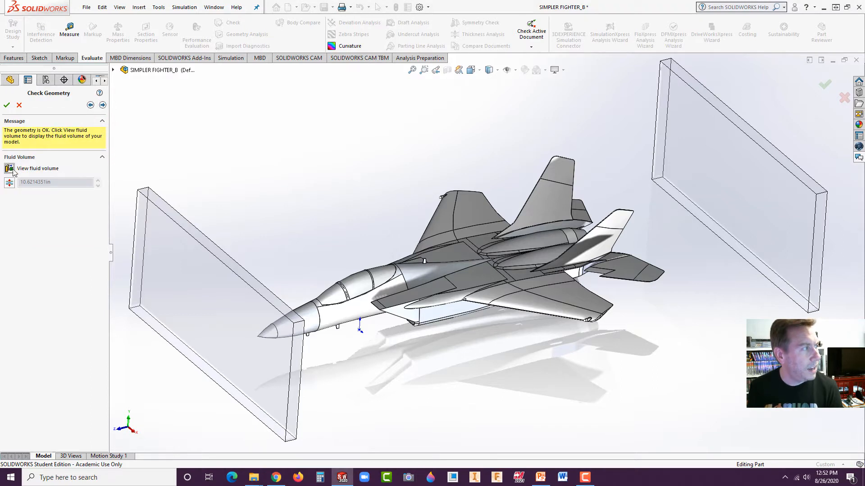
{"action": "left_click", "coordinate": [8, 170]}
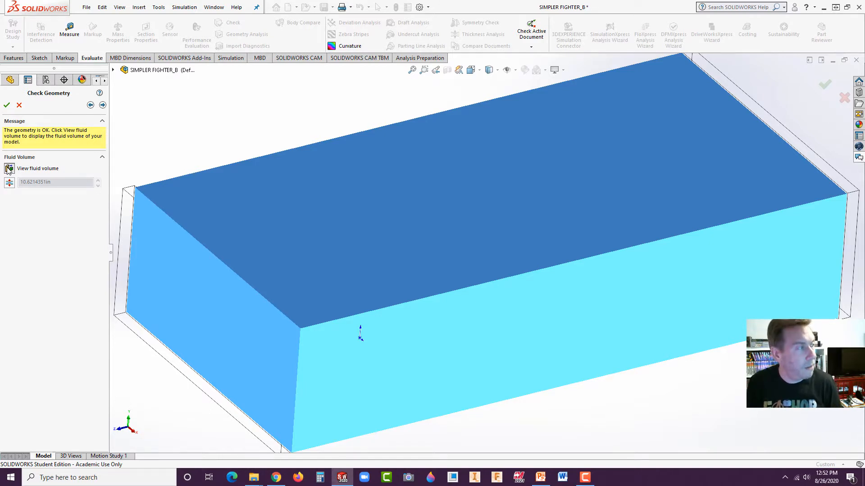
Set the fluid flowing through the model to Air
{"action": "left_click", "coordinate": [103, 105]}
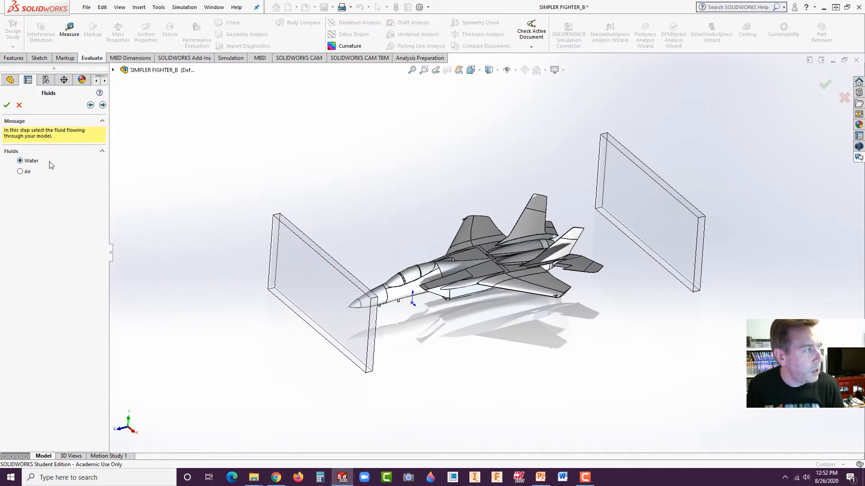
{"action": "left_click", "coordinate": [21, 172]}
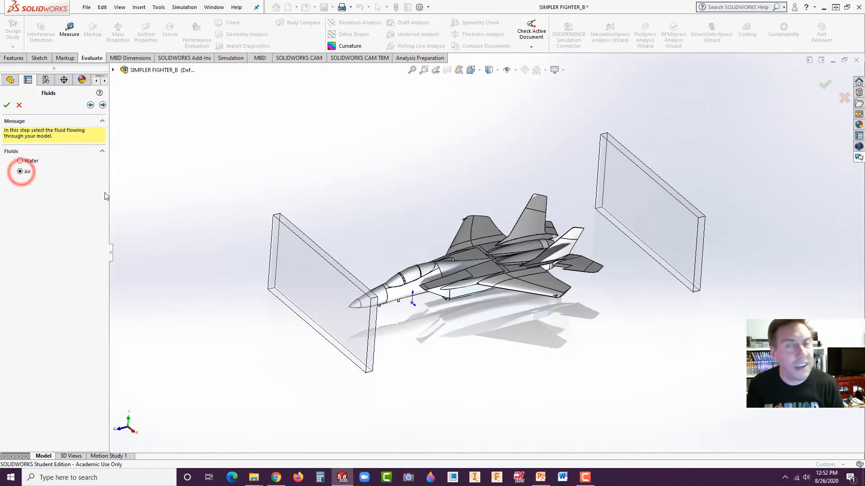
{"action": "left_click", "coordinate": [102, 105]}
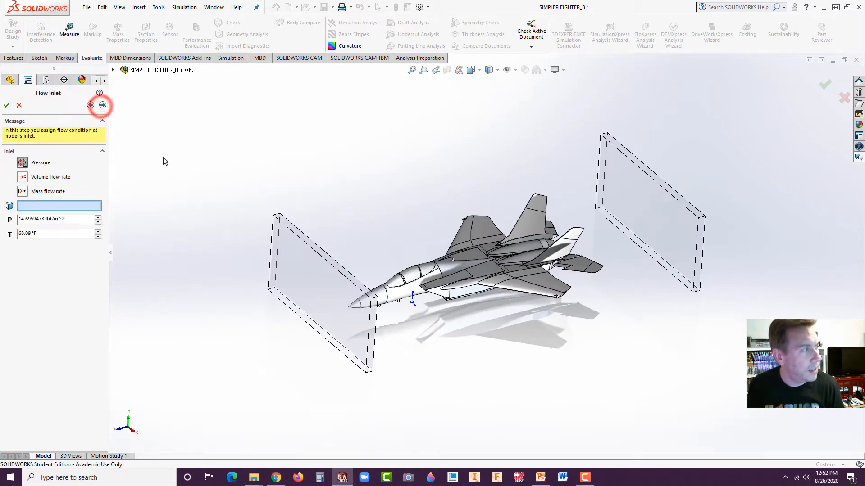
Define the flow inlet as a mass flow rate of 300 lb/s on the inner face of the lid ahead of the nose
{"action": "left_click", "coordinate": [24, 166]}
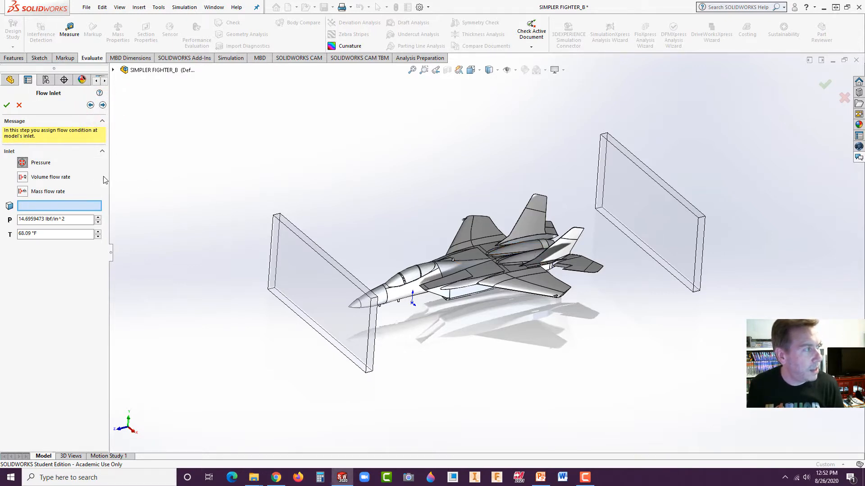
{"action": "left_click", "coordinate": [23, 192]}
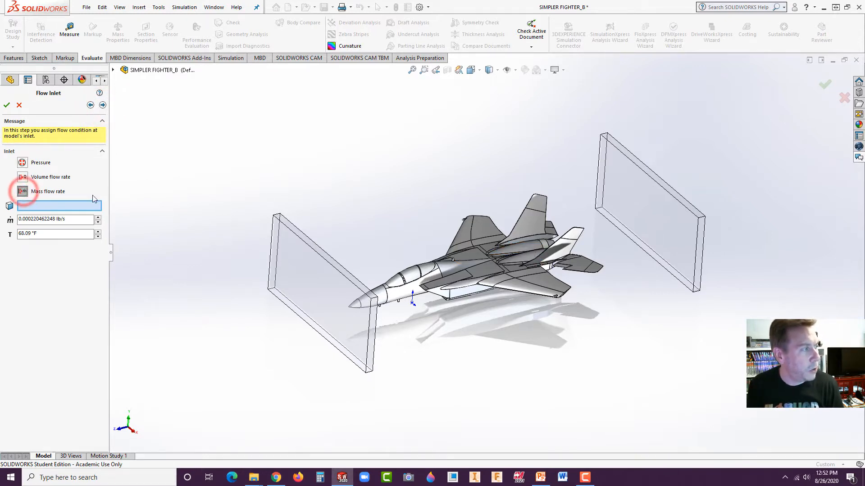
{"action": "double_click", "coordinate": [55, 219]}
{"action": "type", "text": "300"}
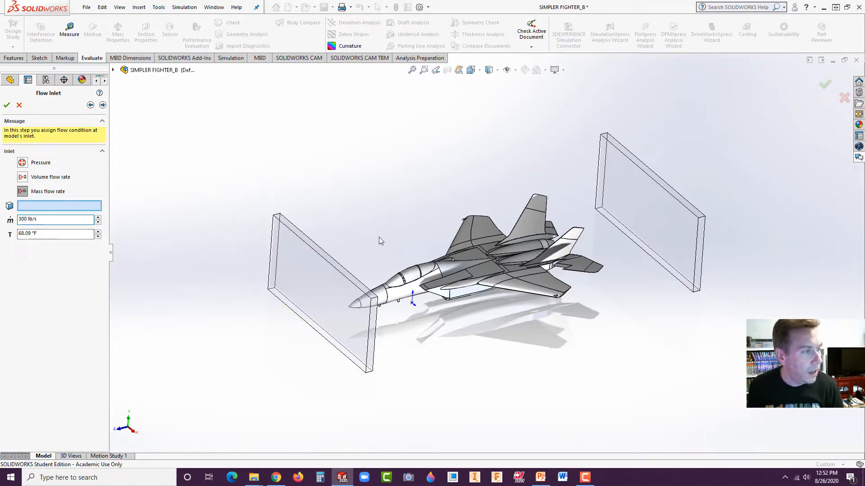
{"action": "middle_click_drag", "start_coordinate": [378, 239], "coordinate": [411, 354]}
{"action": "left_click", "coordinate": [355, 267]}
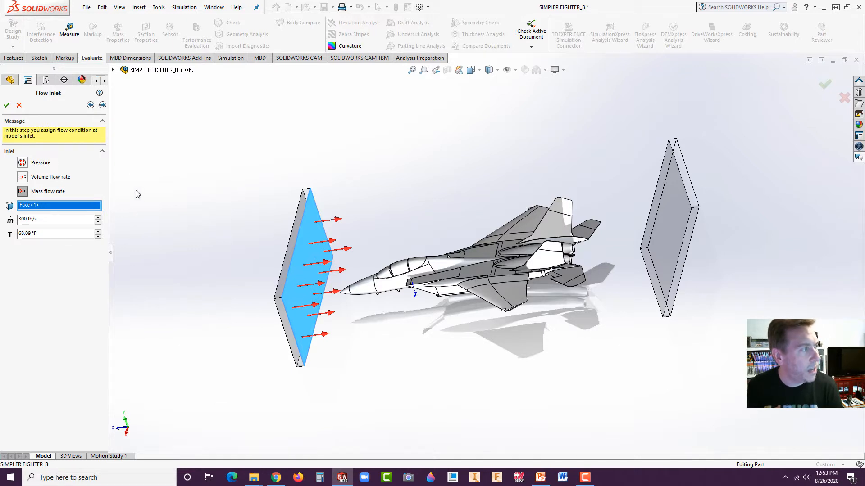
Define the flow outlet as a pressure condition on the inner face of the lid behind the jet's tail
{"action": "left_click", "coordinate": [103, 105]}
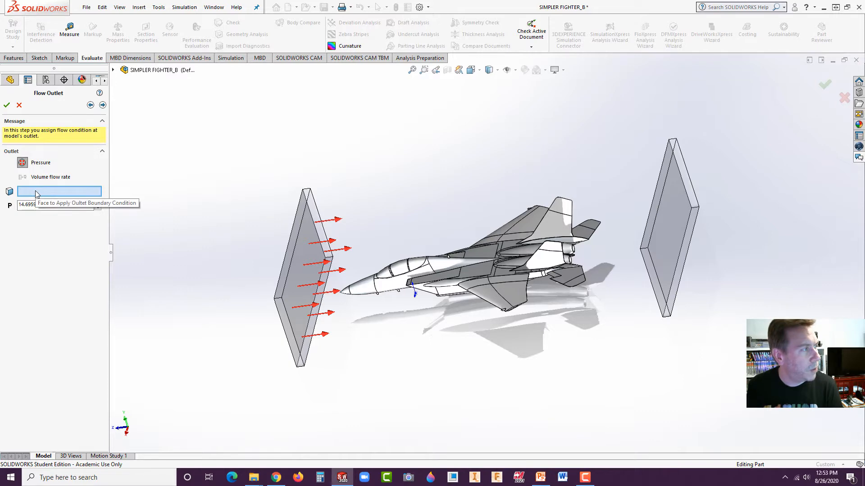
{"action": "middle_click_drag", "start_coordinate": [355, 365], "coordinate": [477, 374]}
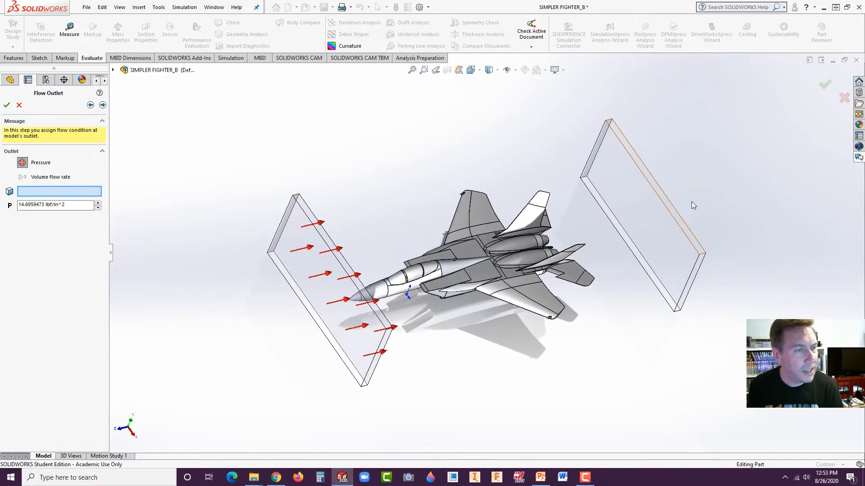
{"action": "left_click", "coordinate": [625, 204]}
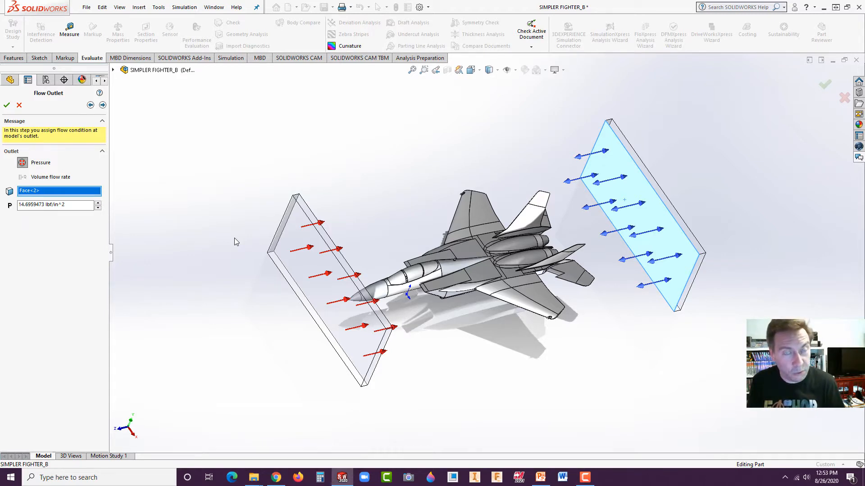
Solve the flow analysis and inspect the resulting velocity trajectories around the jet
{"action": "left_click", "coordinate": [102, 105]}
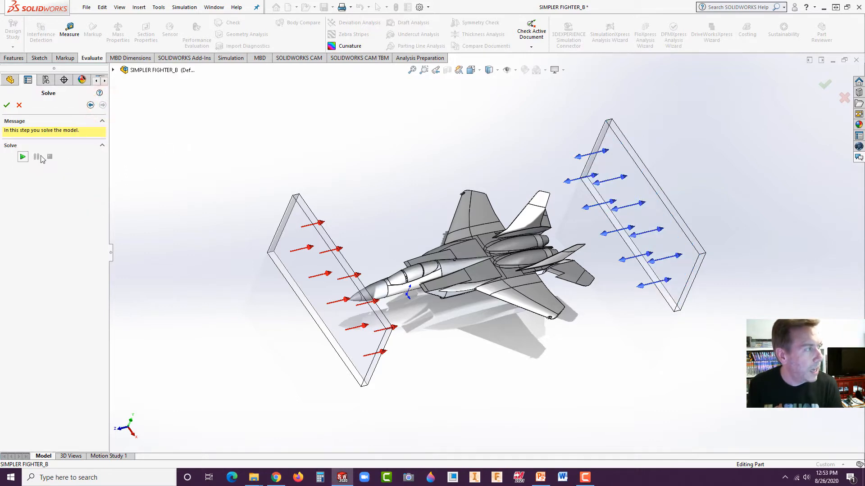
{"action": "left_click", "coordinate": [23, 157]}
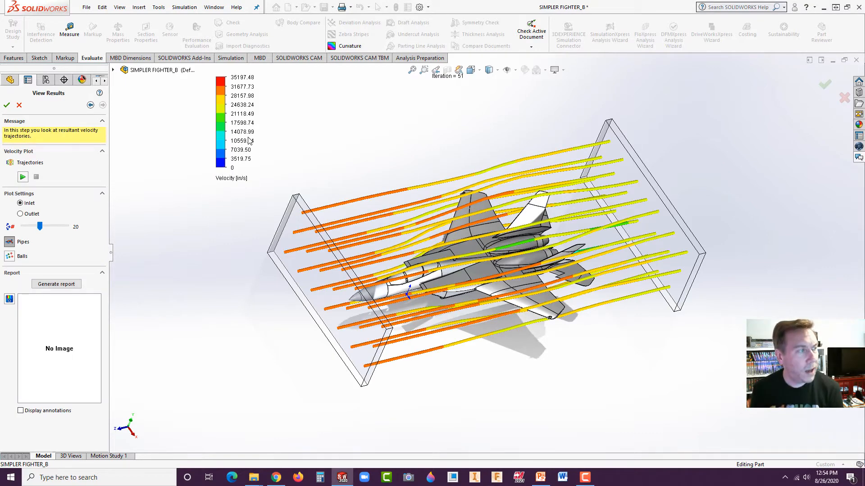
{"action": "mouse_move", "coordinate": [420, 158]}
{"action": "middle_mouse_down"}
{"action": "mouse_move", "coordinate": [400, 146]}
{"action": "mouse_move", "coordinate": [406, 152]}
{"action": "middle_mouse_up"}
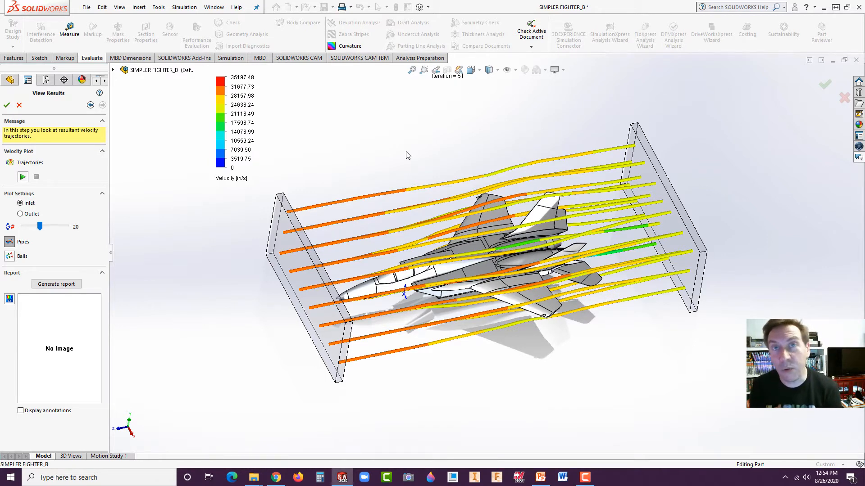
{"action": "middle_click_drag", "start_coordinate": [453, 137], "coordinate": [467, 150]}
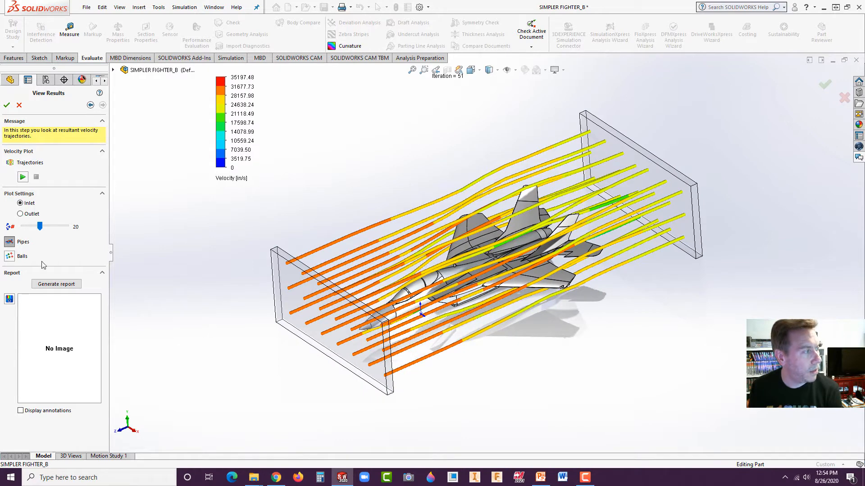
Animate the pipe trajectories and examine the flow over the jet's nose, canopy and wings
{"action": "left_click", "coordinate": [23, 177]}
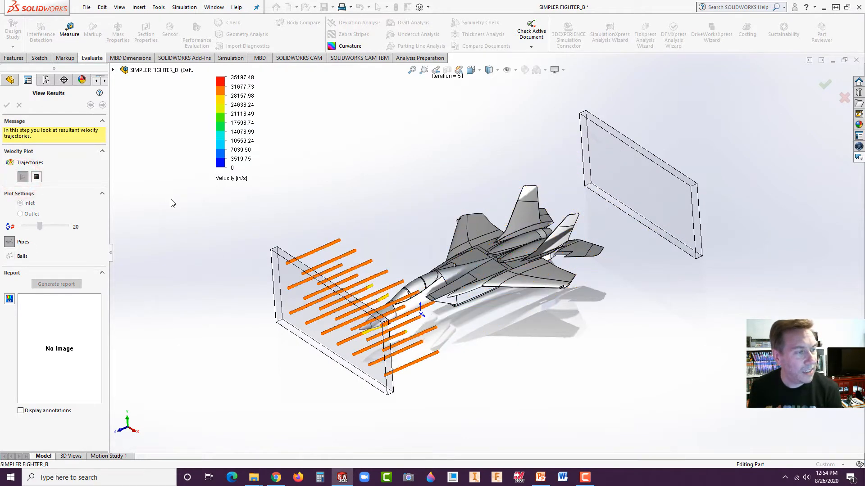
{"action": "scroll", "coordinate": [573, 291], "scroll_direction": "down", "scroll_amount": 3}
{"action": "middle_click_drag", "start_coordinate": [604, 344], "coordinate": [577, 289]}
{"action": "scroll", "coordinate": [407, 309], "scroll_direction": "down", "scroll_amount": 2}
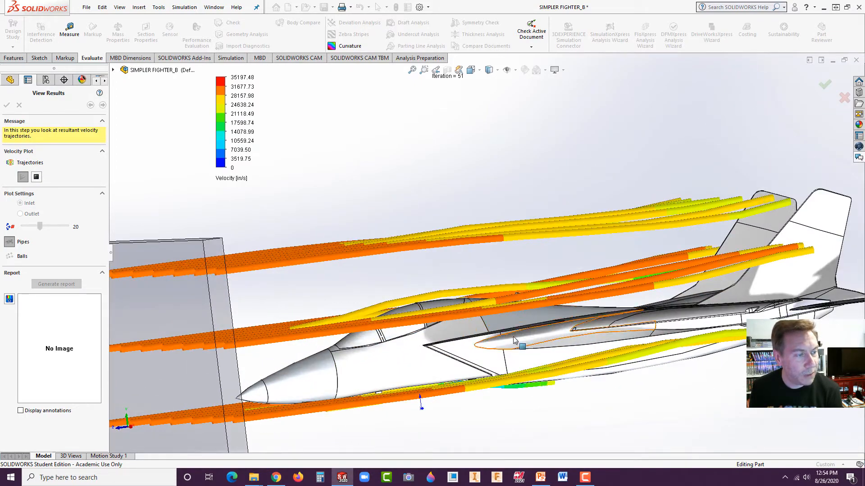
{"action": "middle_click_drag", "start_coordinate": [410, 311], "coordinate": [449, 396]}
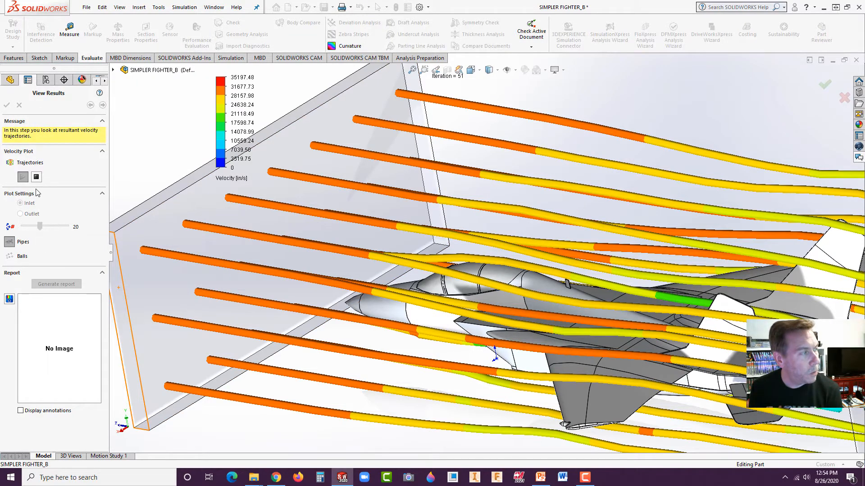
Animate the trajectories as balls with the number of trajectories set to 41
{"action": "left_click", "coordinate": [36, 177]}
{"action": "left_click", "coordinate": [10, 255]}
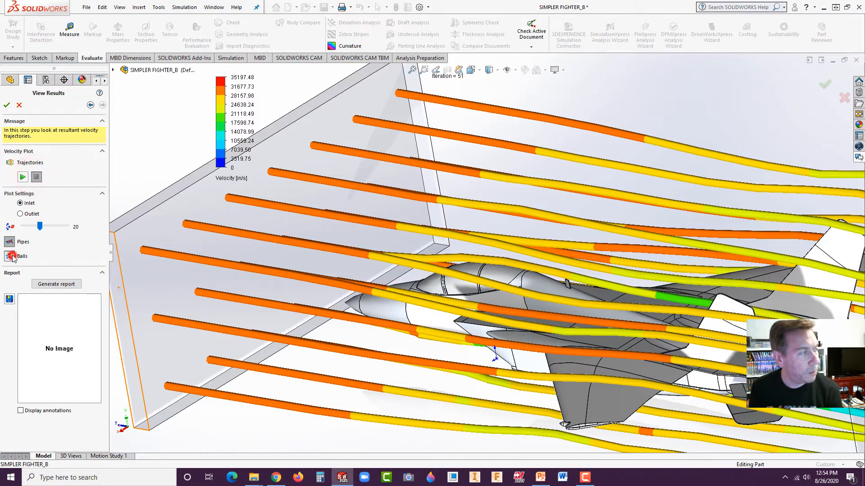
{"action": "left_click_drag", "start_coordinate": [43, 227], "coordinate": [63, 229]}
{"action": "scroll", "coordinate": [413, 256], "scroll_direction": "up", "scroll_amount": 4}
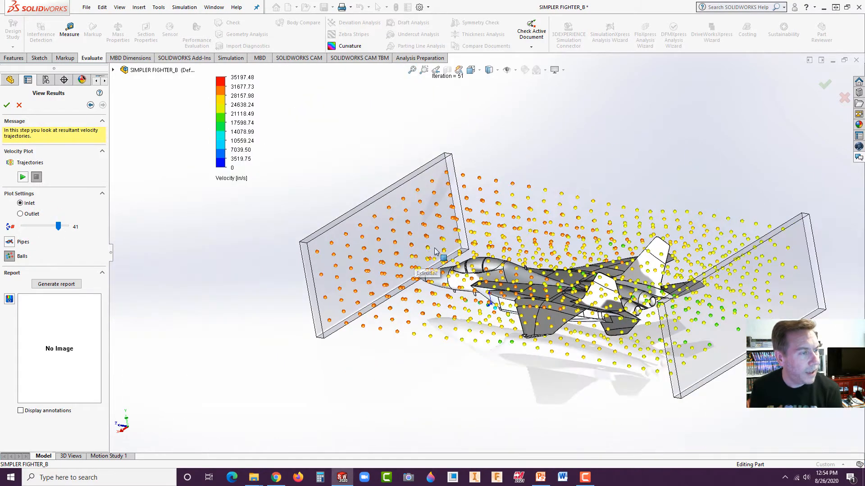
{"action": "middle_click_drag", "start_coordinate": [439, 253], "coordinate": [459, 204]}
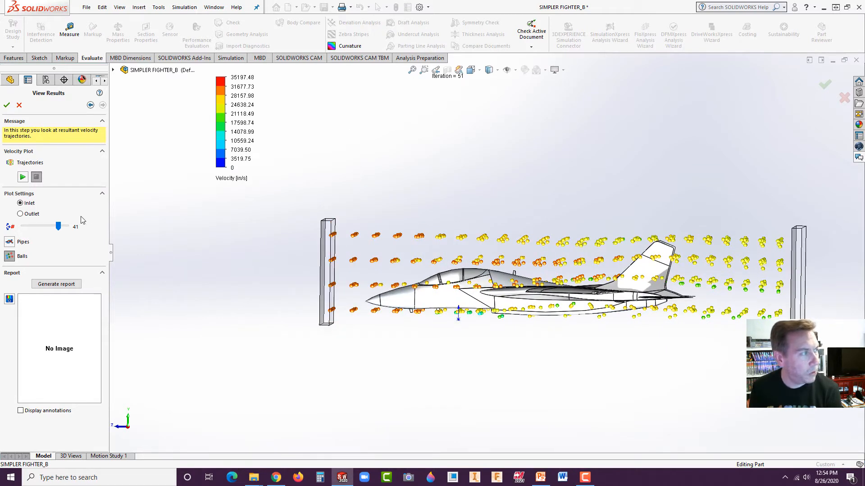
{"action": "left_click", "coordinate": [22, 178]}
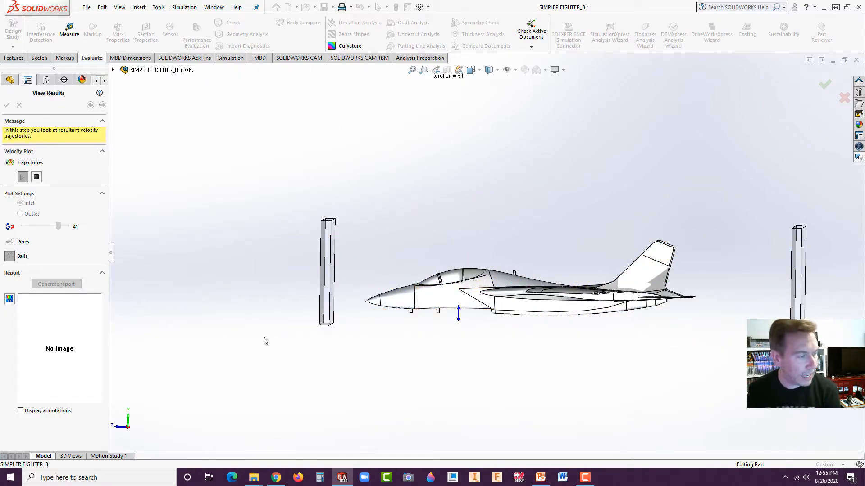
Switch to Chrome and review the inches-per-second to mph and the mph to speed-of-sound conversions
{"action": "left_click", "coordinate": [276, 477]}
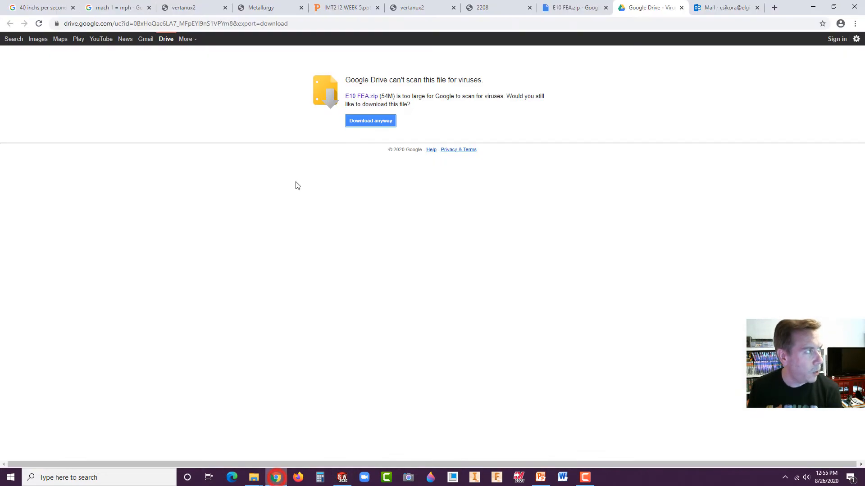
{"action": "left_click", "coordinate": [41, 8]}
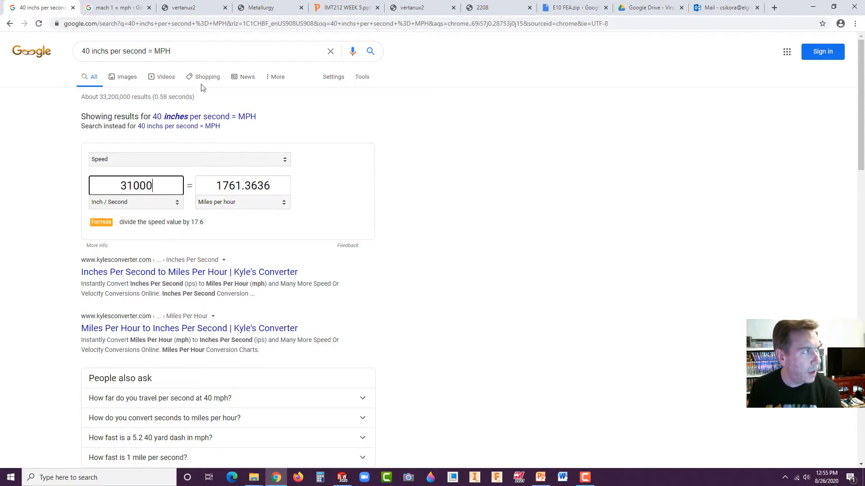
{"action": "left_click", "coordinate": [115, 7]}
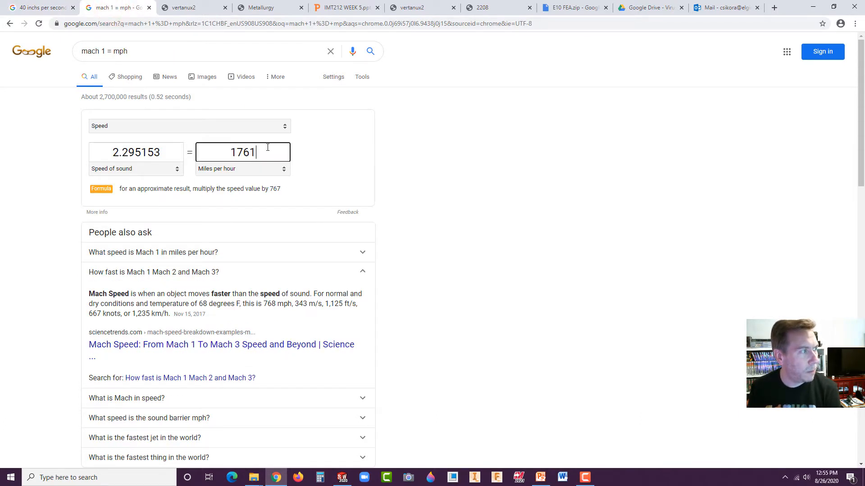
{"action": "left_click", "coordinate": [48, 8]}
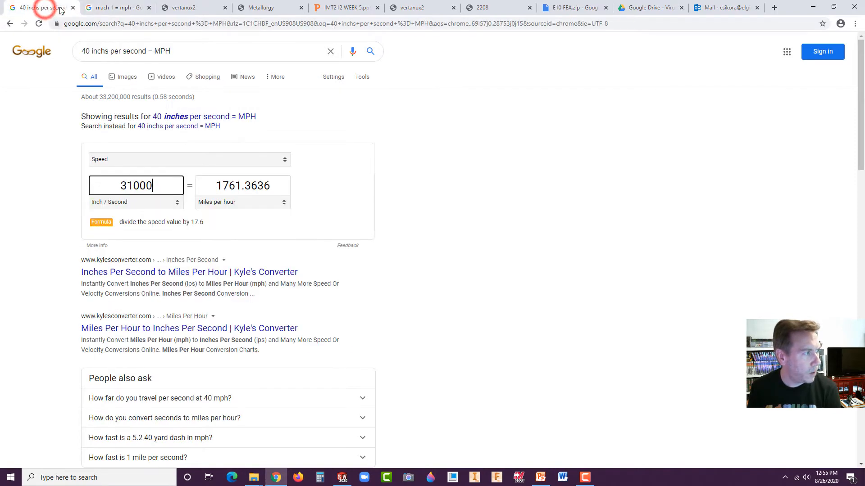
{"action": "left_click", "coordinate": [115, 8]}
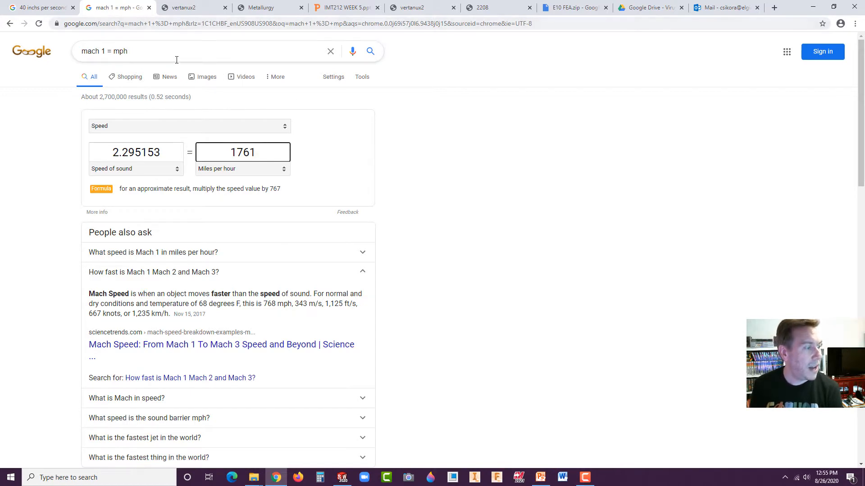
Search Google Images for "mach 2 aircraft" in a new browser tab
{"action": "left_click", "coordinate": [774, 8]}
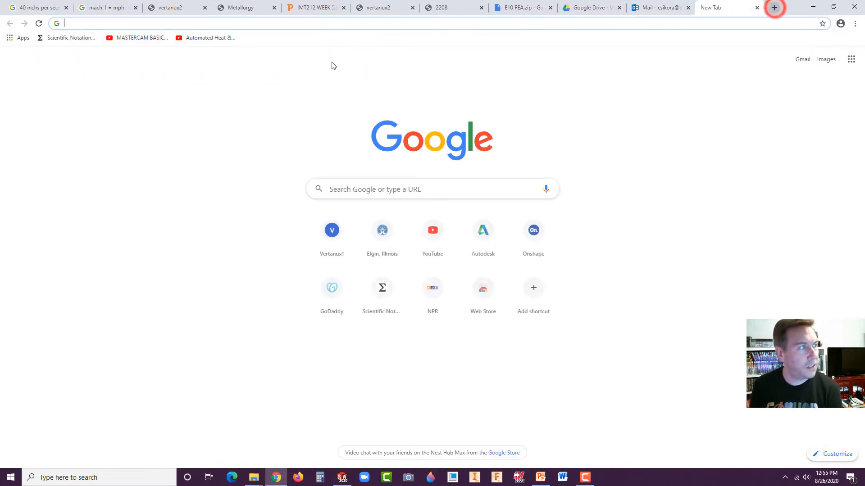
{"action": "left_click", "coordinate": [346, 188]}
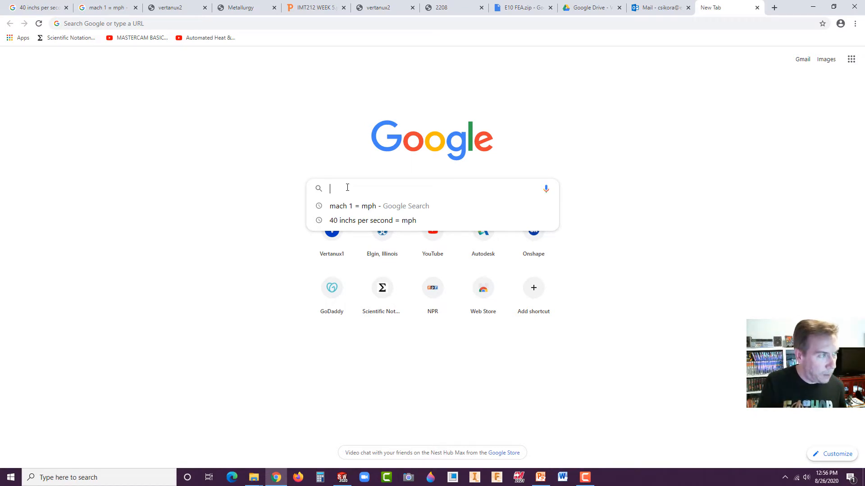
{"action": "type", "text": "mach 2 "}
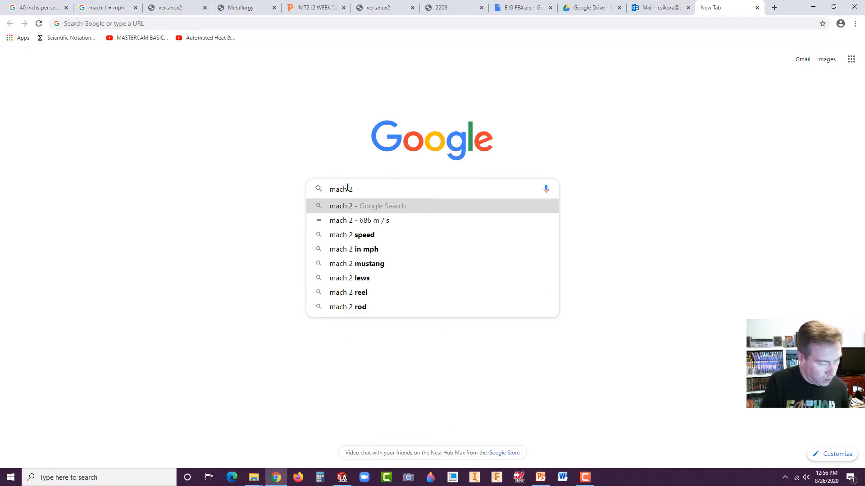
{"action": "type", "text": "air"}
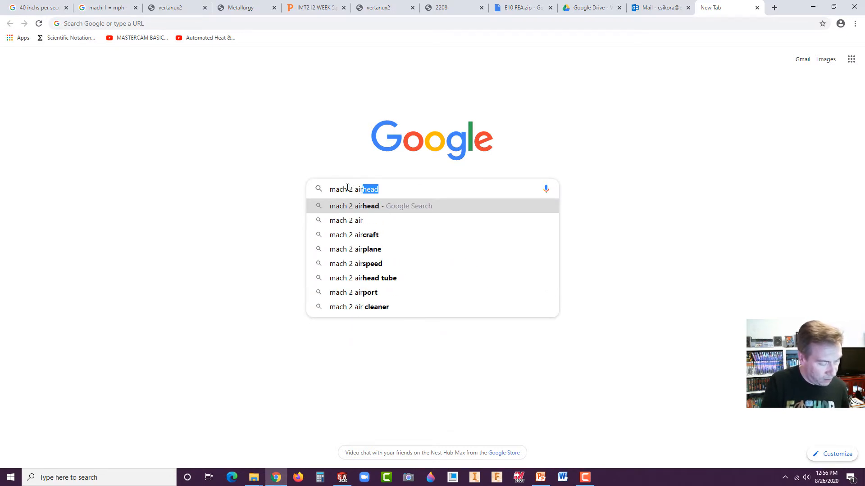
{"action": "type", "text": "craft"}
{"action": "key", "text": "Return"}
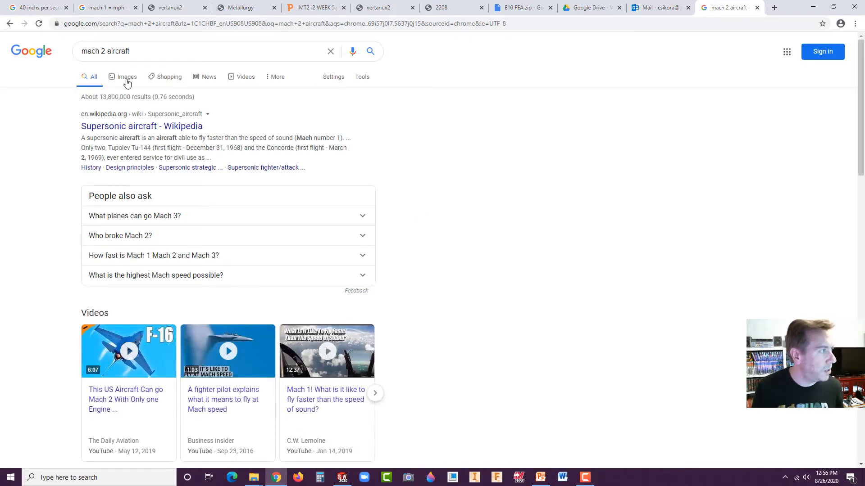
{"action": "left_click", "coordinate": [127, 80]}
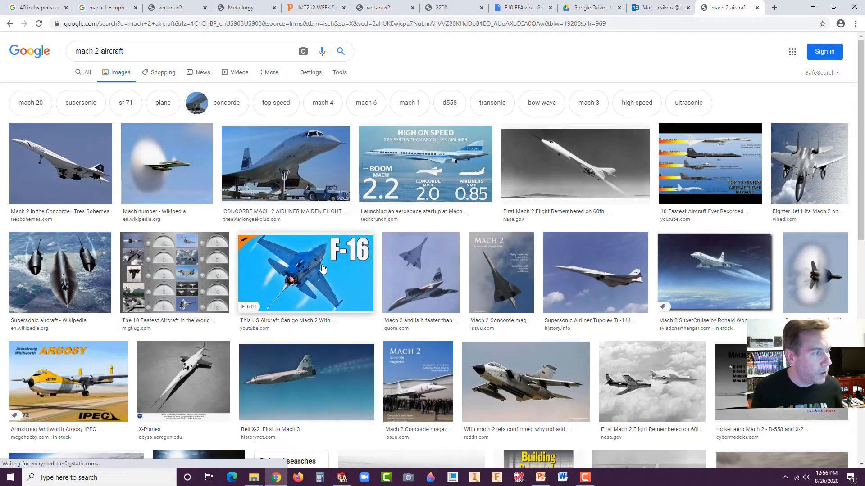
Examine the Mach number, Supersonic speed and B-52 shockwave pictures for the vapor cone around each aircraft
{"action": "left_click", "coordinate": [167, 191]}
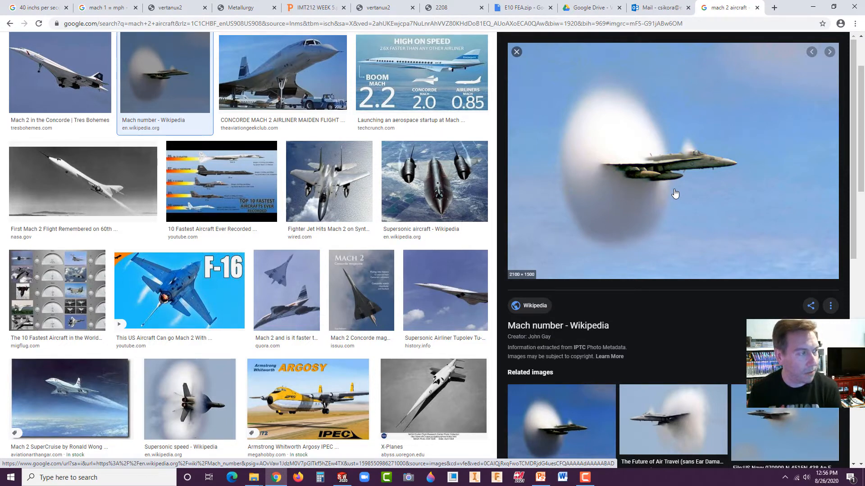
{"action": "left_click", "coordinate": [191, 408]}
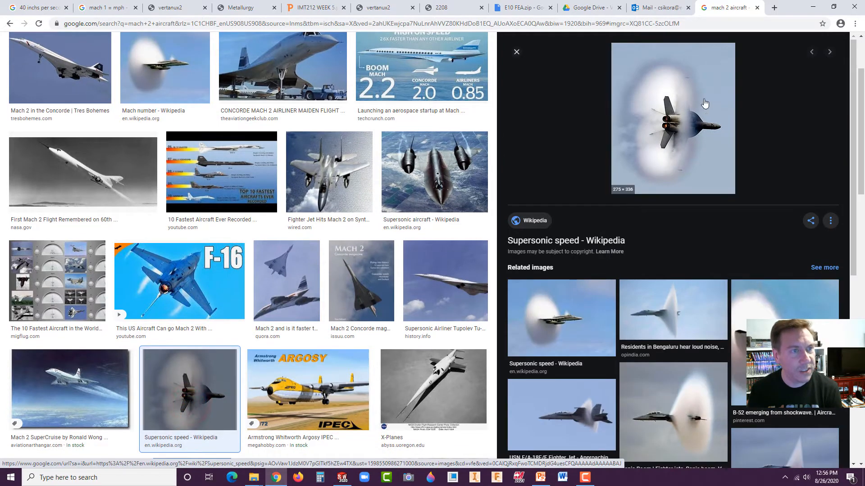
{"action": "left_click", "coordinate": [785, 301]}
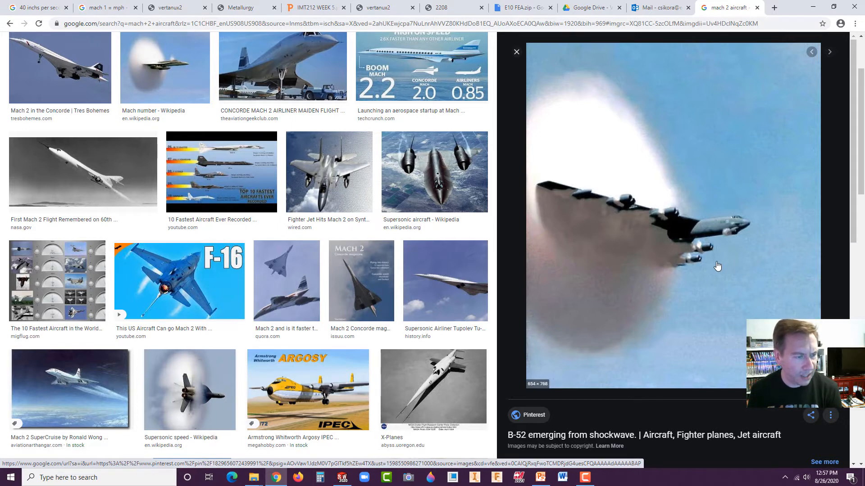
{"action": "scroll", "coordinate": [719, 263], "scroll_direction": "down", "scroll_amount": 3}
{"action": "scroll", "coordinate": [718, 266], "scroll_direction": "down", "scroll_amount": 2}
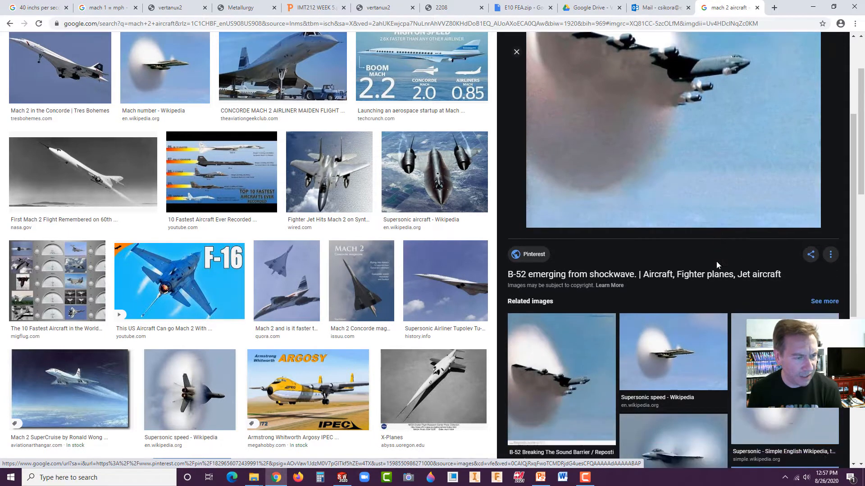
{"action": "scroll", "coordinate": [716, 263], "scroll_direction": "up", "scroll_amount": 5}
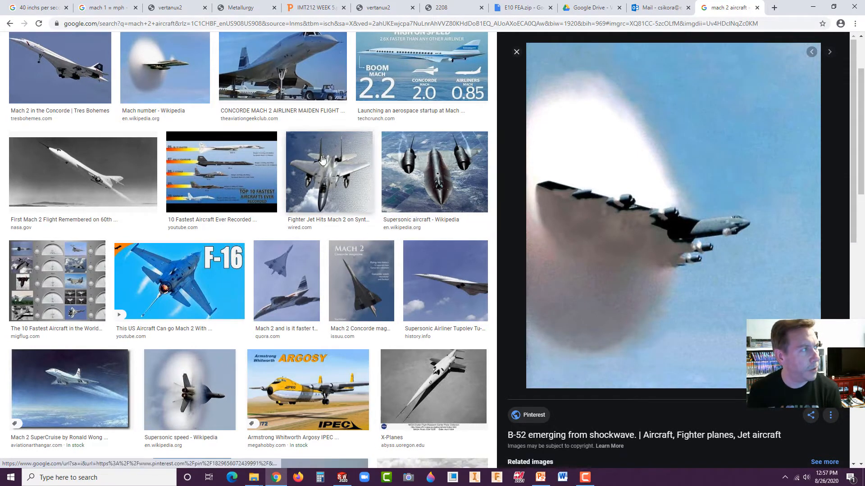
{"action": "scroll", "coordinate": [633, 231], "scroll_direction": "up", "scroll_amount": 1}
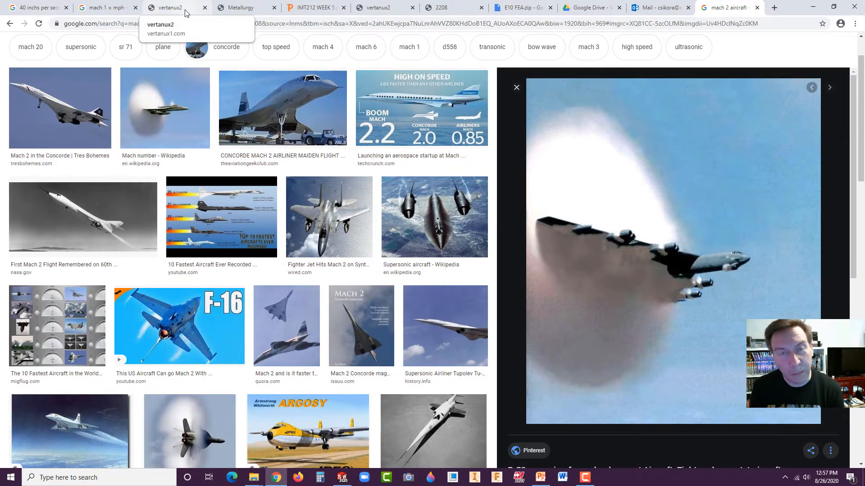
Switch back to SOLIDWORKS and examine the animated ball trajectories around the fighter from the top and from an angled view
{"action": "left_click", "coordinate": [807, 9]}
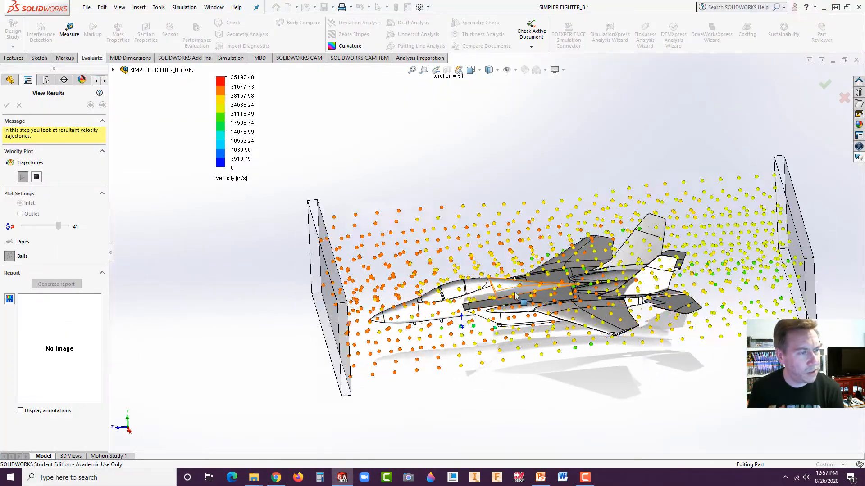
{"action": "scroll", "coordinate": [475, 336], "scroll_direction": "down", "scroll_amount": 3}
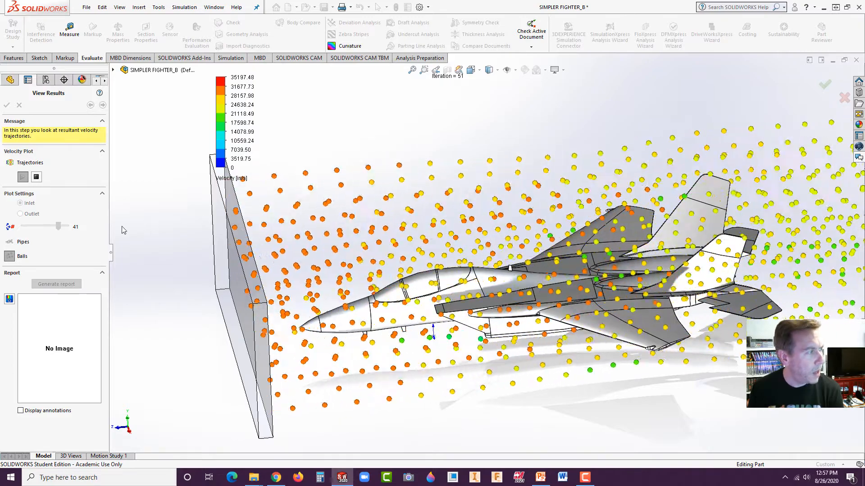
{"action": "left_click", "coordinate": [39, 179]}
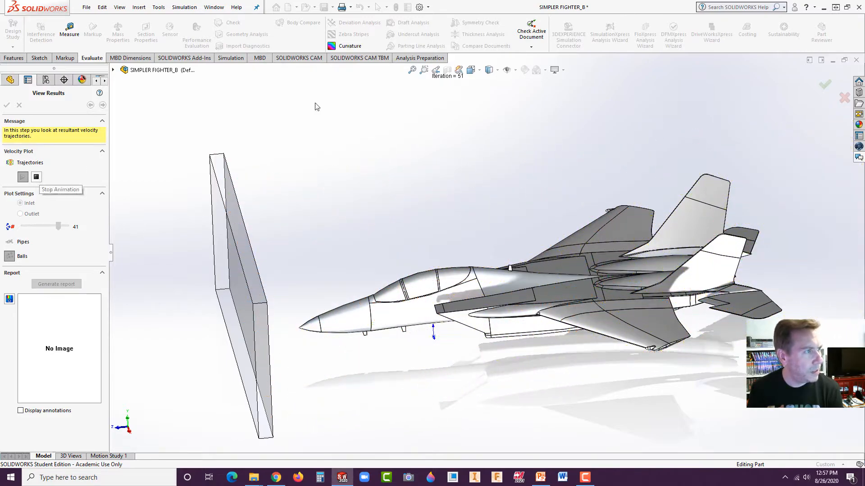
{"action": "left_click", "coordinate": [474, 69]}
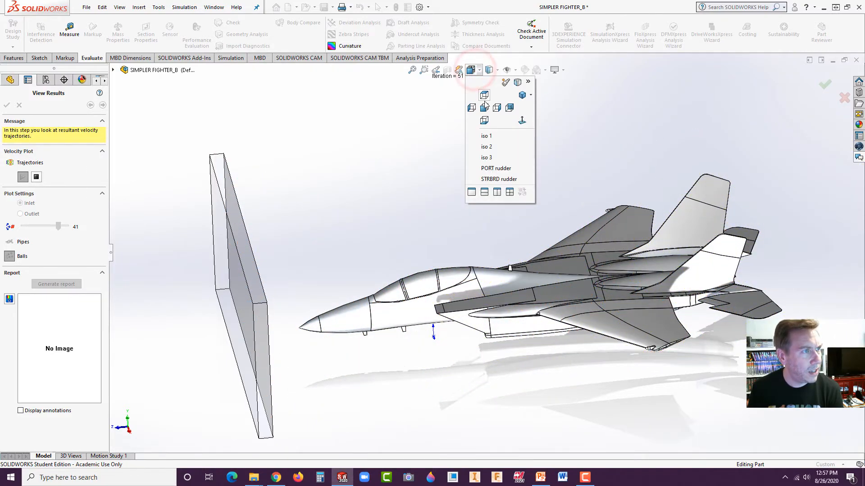
{"action": "left_click", "coordinate": [485, 95]}
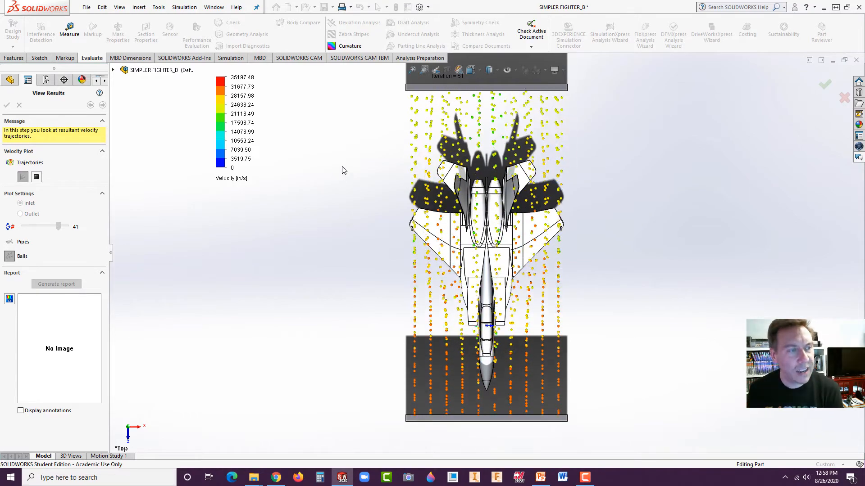
{"action": "middle_click_drag", "start_coordinate": [493, 102], "coordinate": [456, 195]}
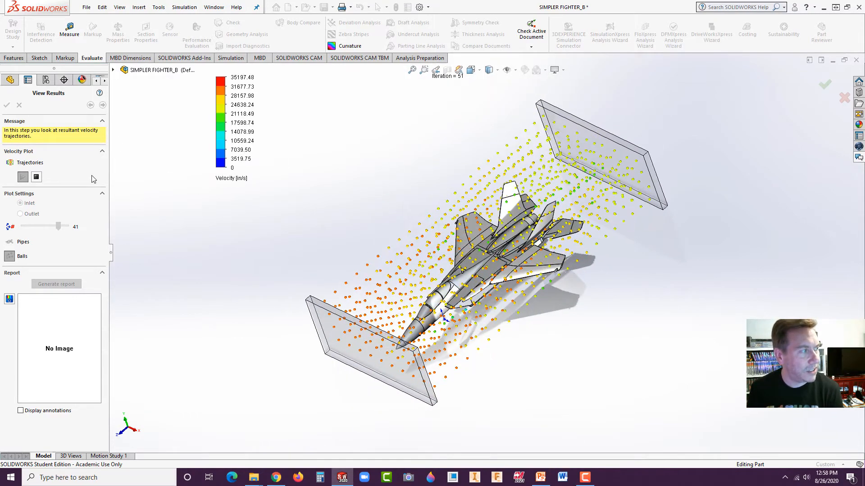
Stop the trajectory animation, accept the FloXpress results and save the part
{"action": "left_click", "coordinate": [36, 177]}
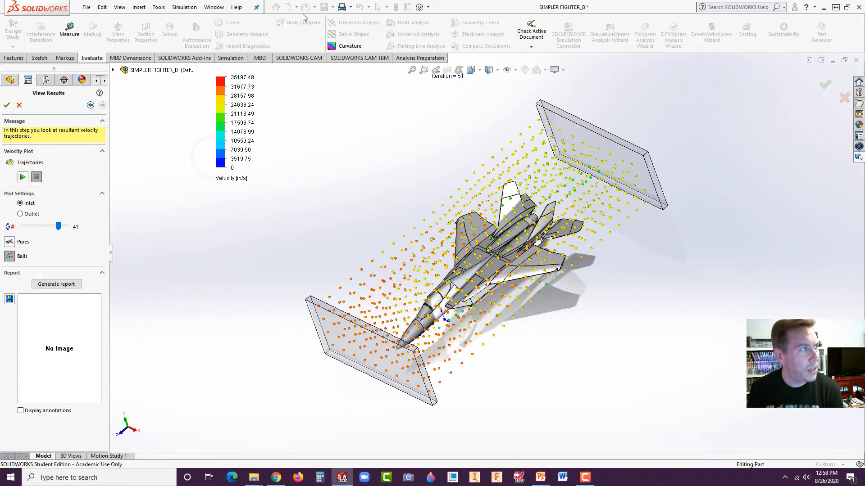
{"action": "left_click", "coordinate": [7, 105]}
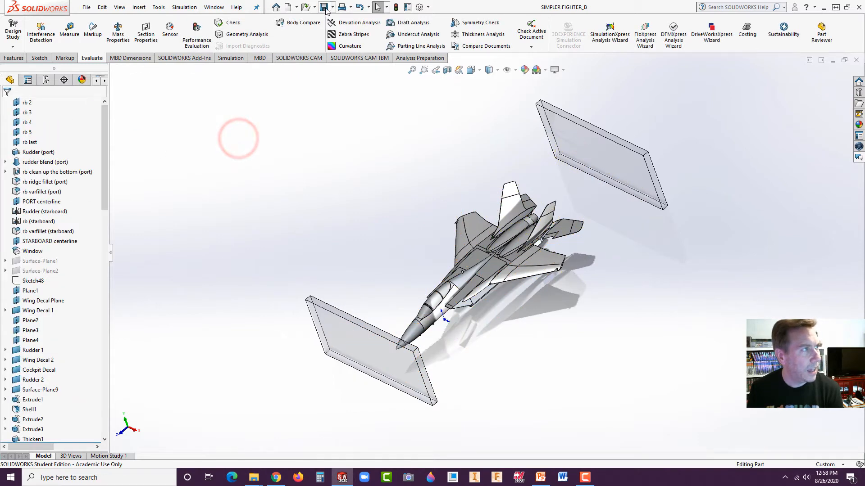
{"action": "left_click", "coordinate": [324, 7]}
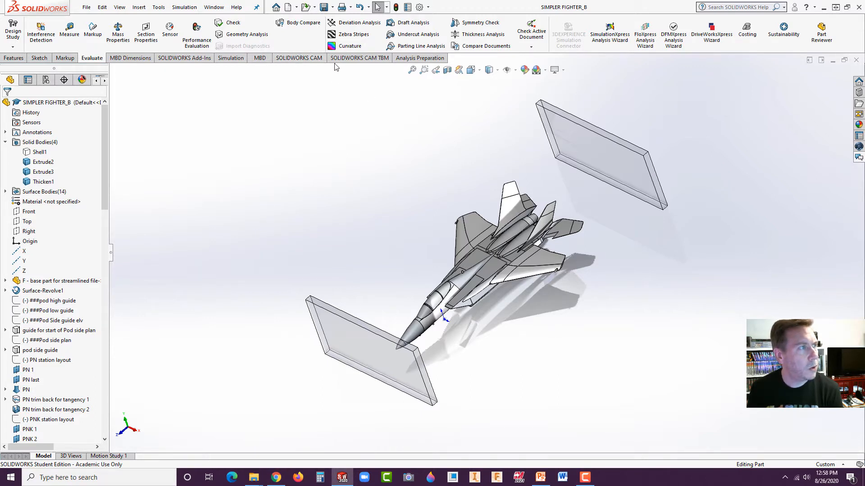
Load the SOLIDWORKS Flow Simulation add-in and create a new Flow Simulation project from the existing FloXpress project
{"action": "left_click", "coordinate": [199, 58]}
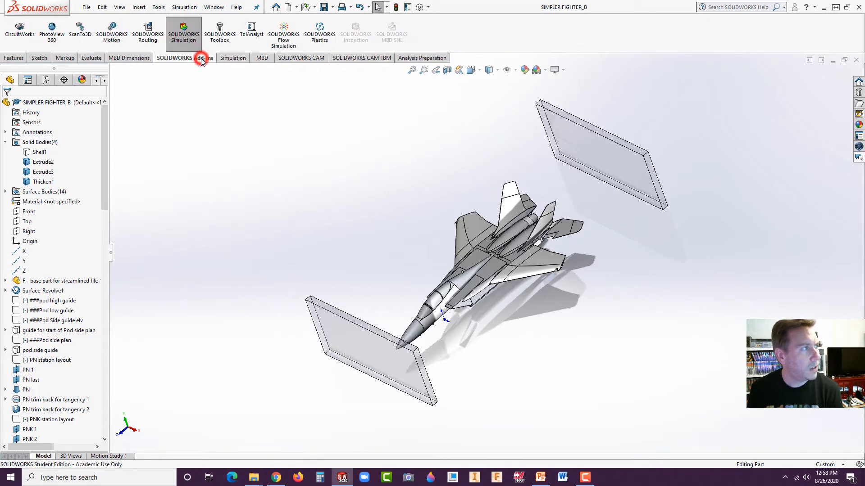
{"action": "left_click", "coordinate": [290, 38]}
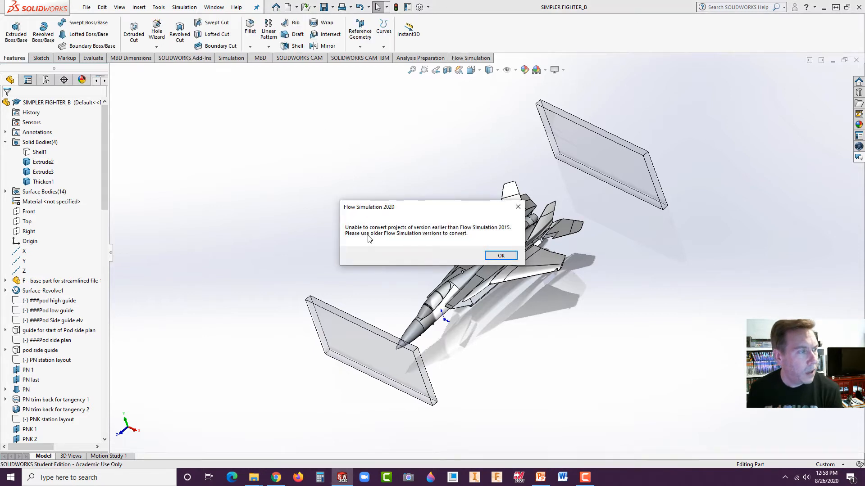
{"action": "left_click", "coordinate": [503, 257]}
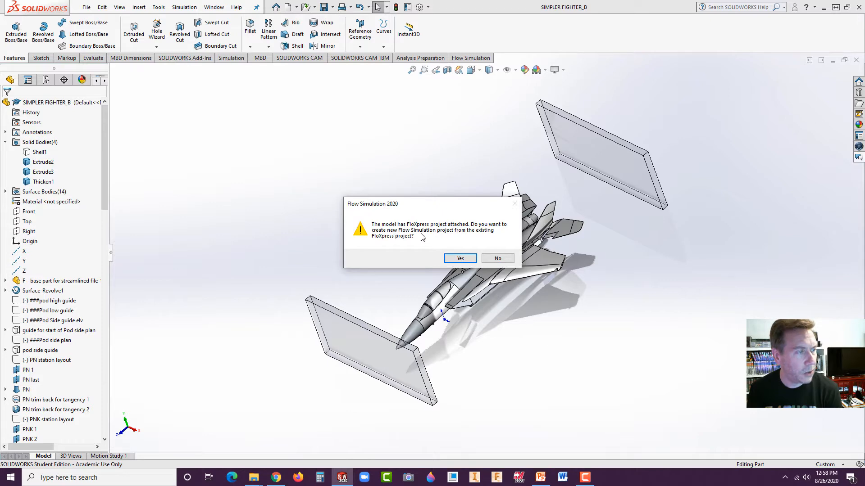
{"action": "left_click", "coordinate": [460, 259]}
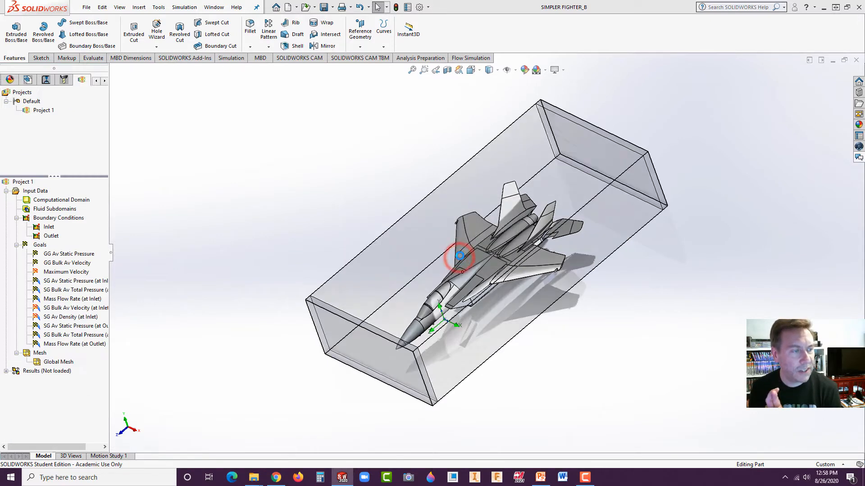
{"action": "mouse_move", "coordinate": [361, 197]}
{"action": "middle_mouse_down"}
{"action": "mouse_move", "coordinate": [382, 155]}
{"action": "mouse_move", "coordinate": [324, 154]}
{"action": "mouse_move", "coordinate": [348, 193]}
{"action": "middle_mouse_up"}
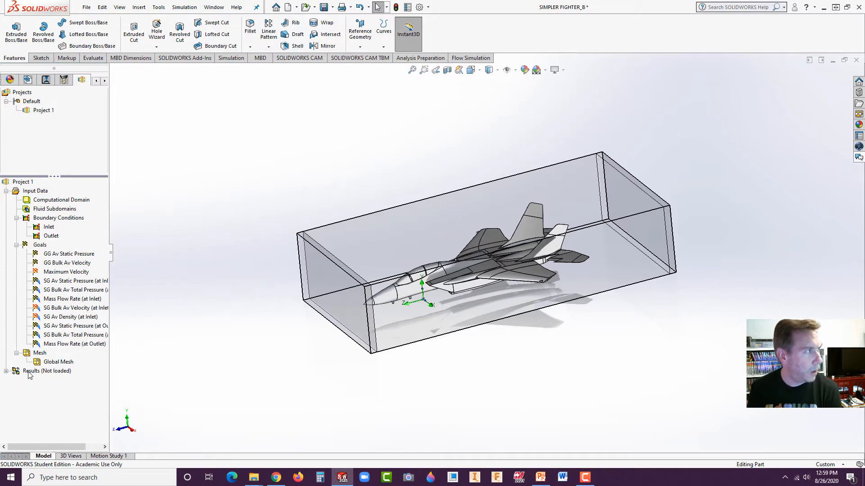
Run Project 1 as a new calculation on this computer using 32 cores, and bring up the solver window
{"action": "right_click", "coordinate": [25, 183]}
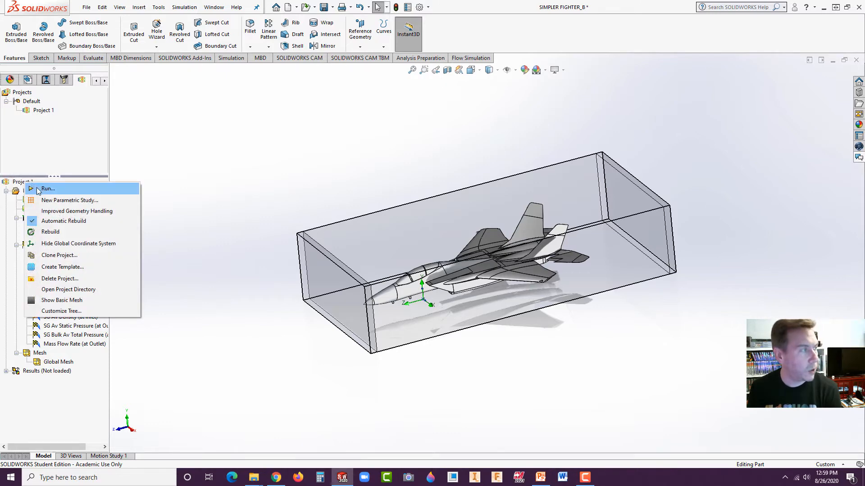
{"action": "left_click", "coordinate": [38, 189]}
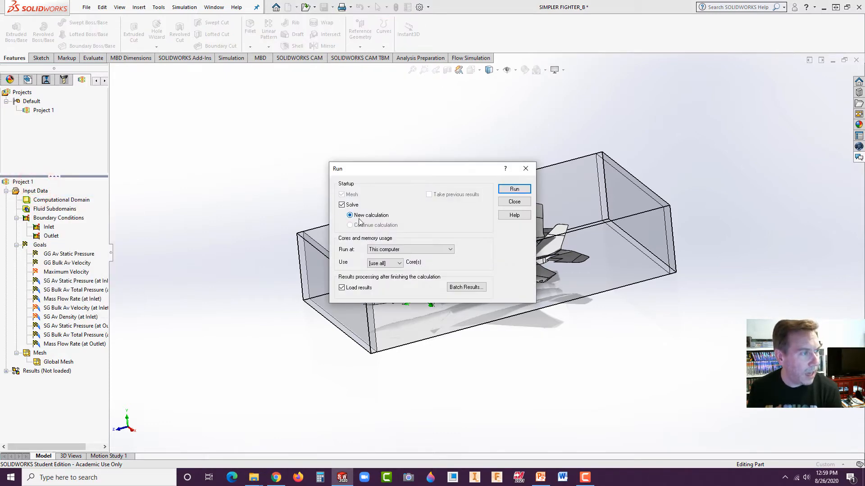
{"action": "left_click", "coordinate": [409, 251]}
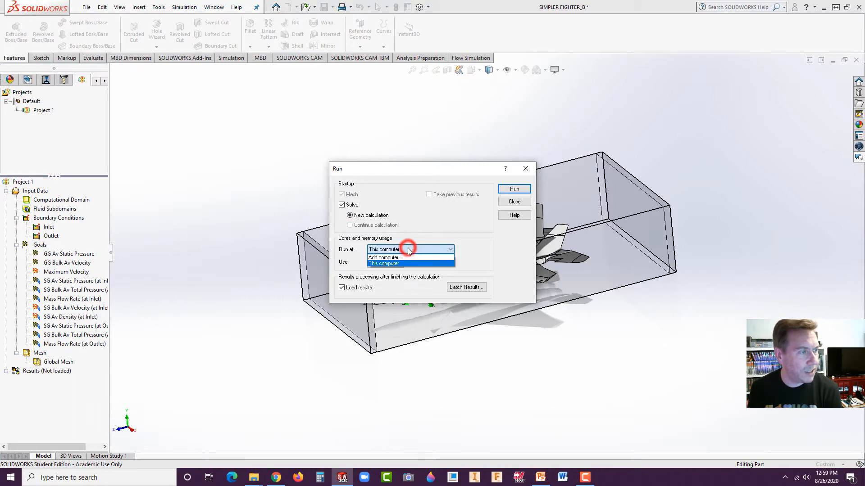
{"action": "left_click", "coordinate": [409, 250]}
{"action": "left_click", "coordinate": [409, 251]}
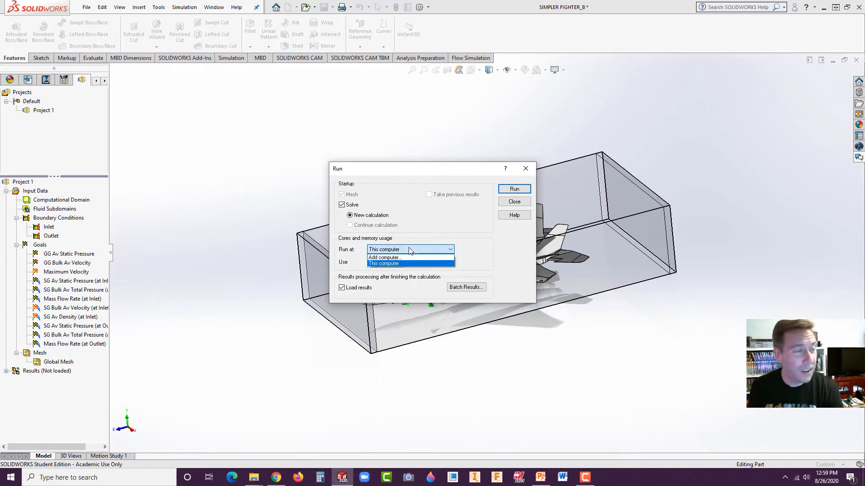
{"action": "left_click", "coordinate": [409, 250]}
{"action": "left_click", "coordinate": [397, 265]}
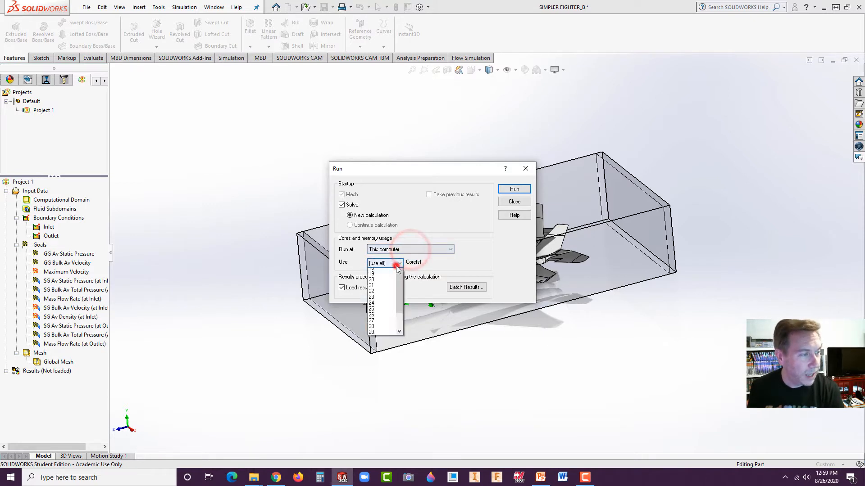
{"action": "left_click", "coordinate": [401, 325]}
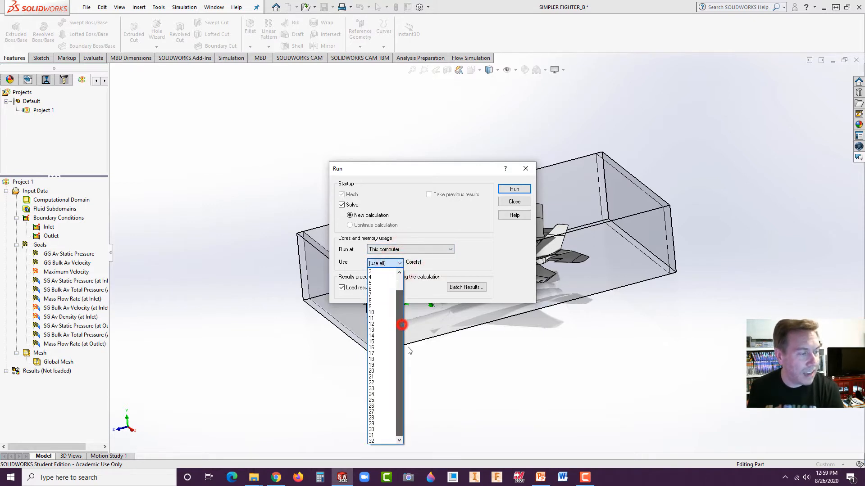
{"action": "left_click", "coordinate": [382, 441]}
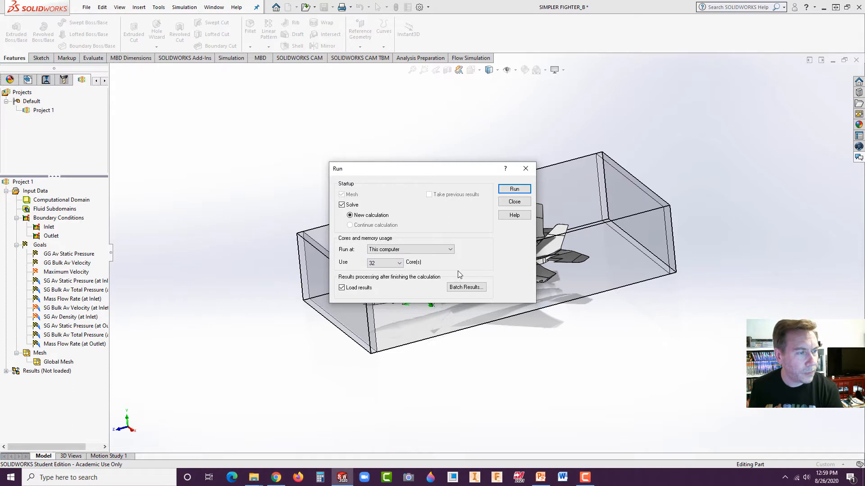
{"action": "left_click", "coordinate": [511, 190]}
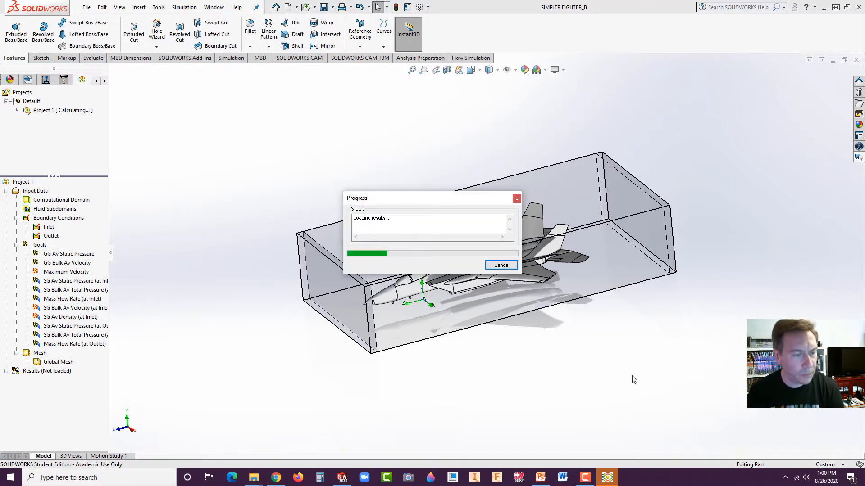
{"action": "left_click", "coordinate": [607, 479]}
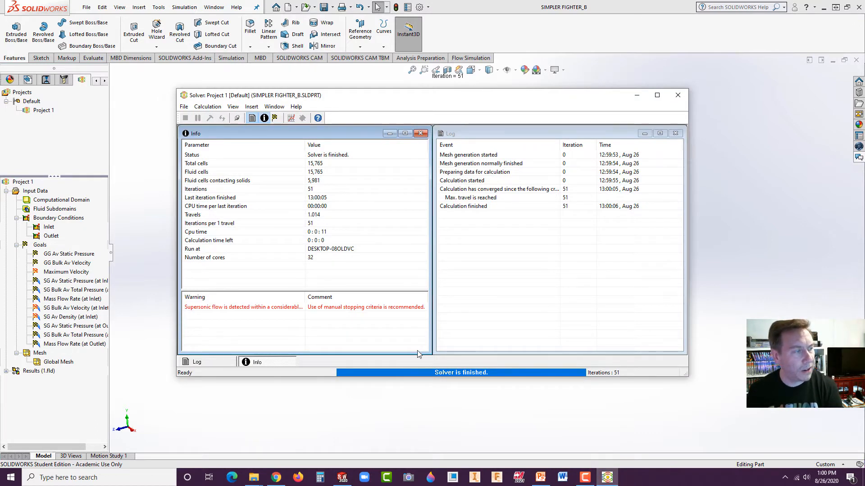
{"action": "left_click_drag", "start_coordinate": [394, 97], "coordinate": [421, 64]}
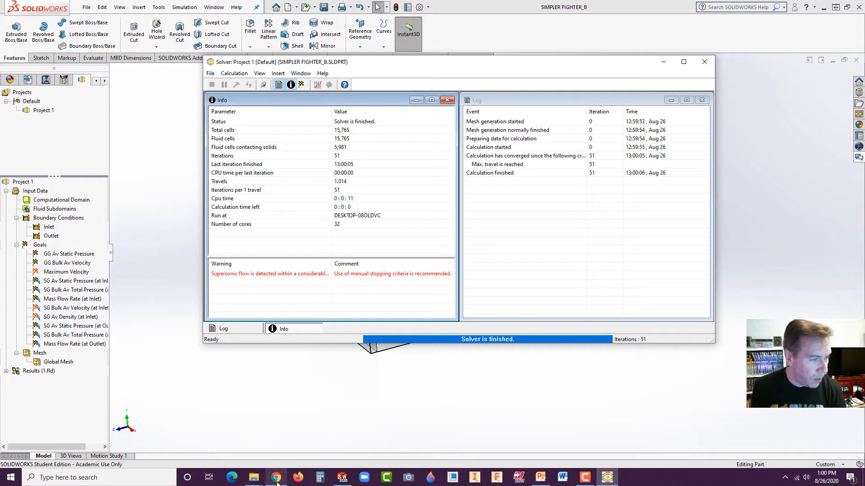
Switch to Chrome and examine the Wikipedia Supersonic aircraft picture in the "mach 2 aircraft" image results
{"action": "mouse_move", "coordinate": [277, 483]}
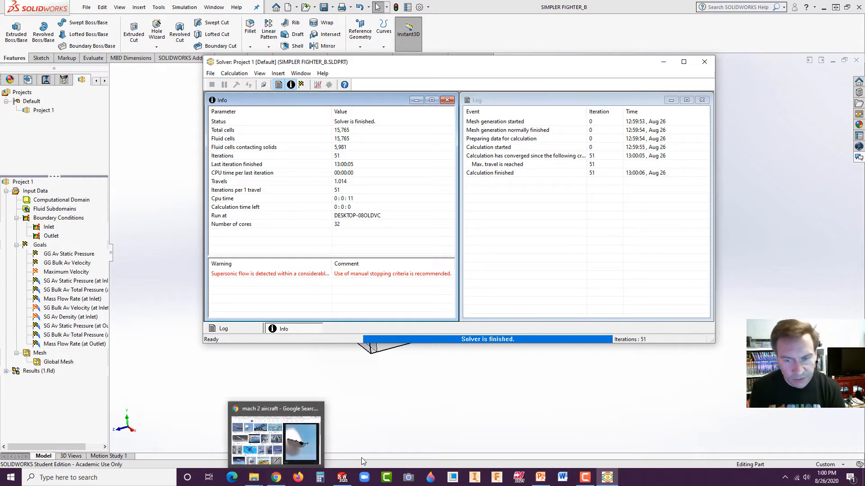
{"action": "left_click", "coordinate": [280, 481]}
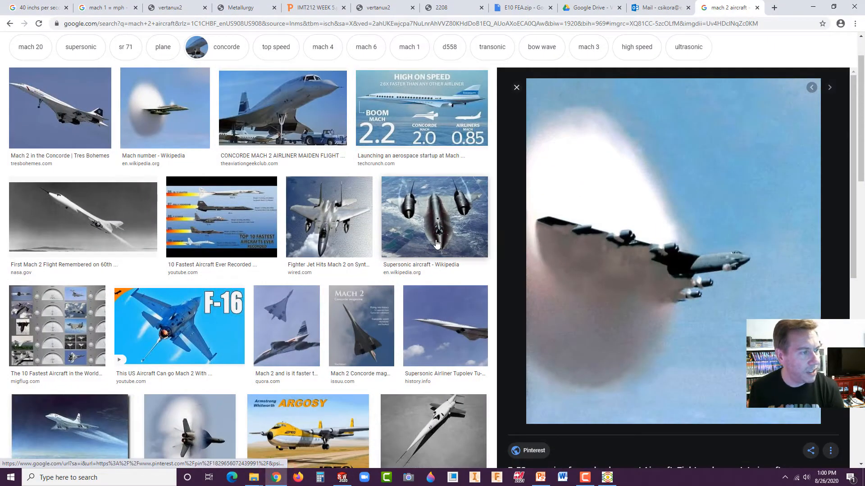
{"action": "left_click", "coordinate": [436, 244]}
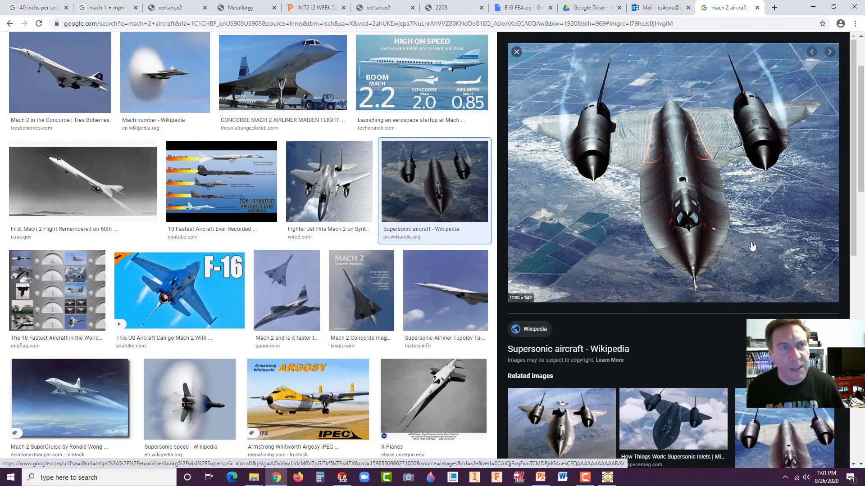
Return to SOLIDWORKS and start a new cut plot from the Flow Simulation results, with the Right plane as its section plane
{"action": "left_click", "coordinate": [815, 8]}
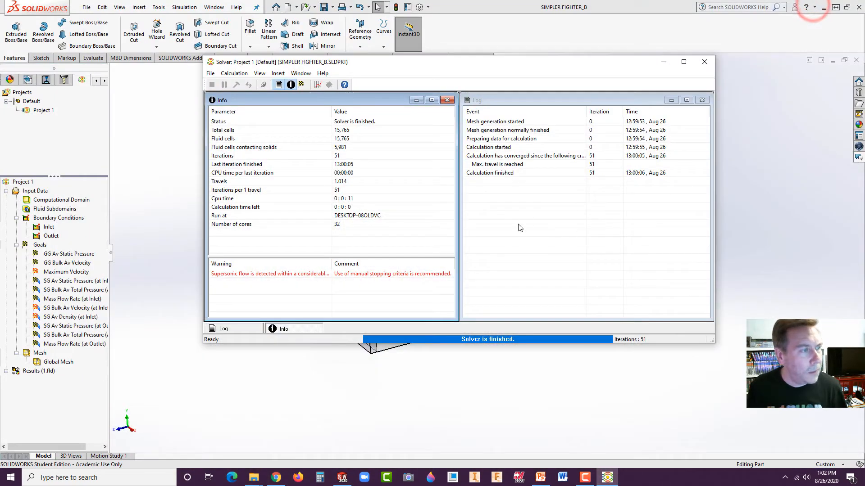
{"action": "left_click", "coordinate": [552, 373]}
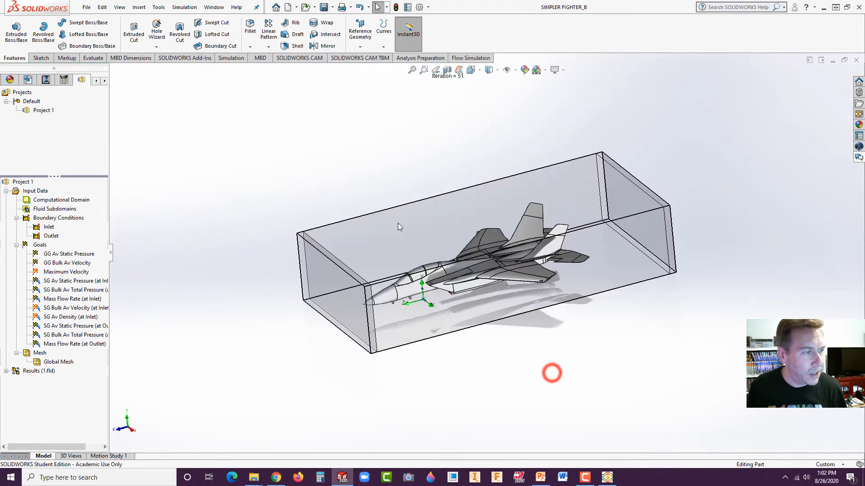
{"action": "middle_click_drag", "start_coordinate": [461, 291], "coordinate": [509, 248]}
{"action": "scroll", "coordinate": [511, 246], "scroll_direction": "down", "scroll_amount": 2}
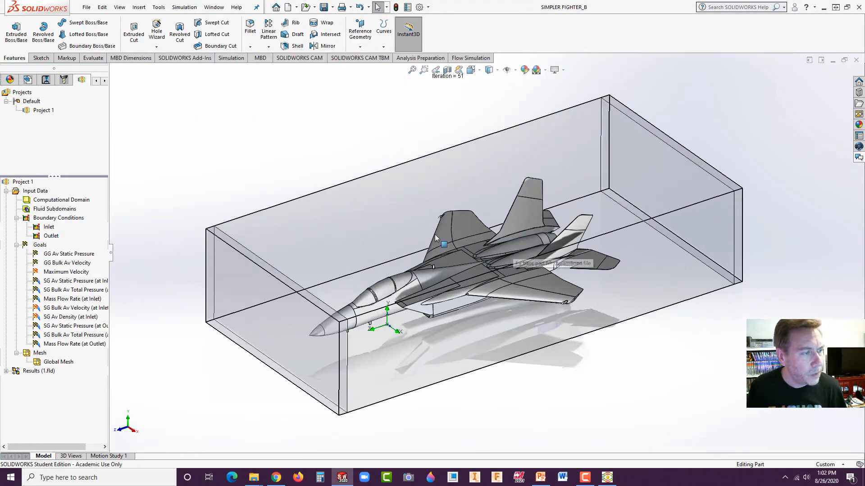
{"action": "left_click", "coordinate": [176, 208]}
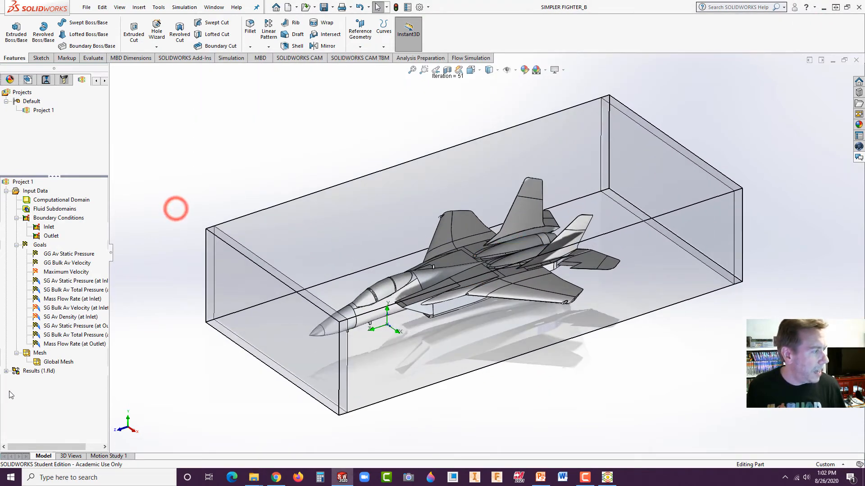
{"action": "left_click", "coordinate": [6, 372]}
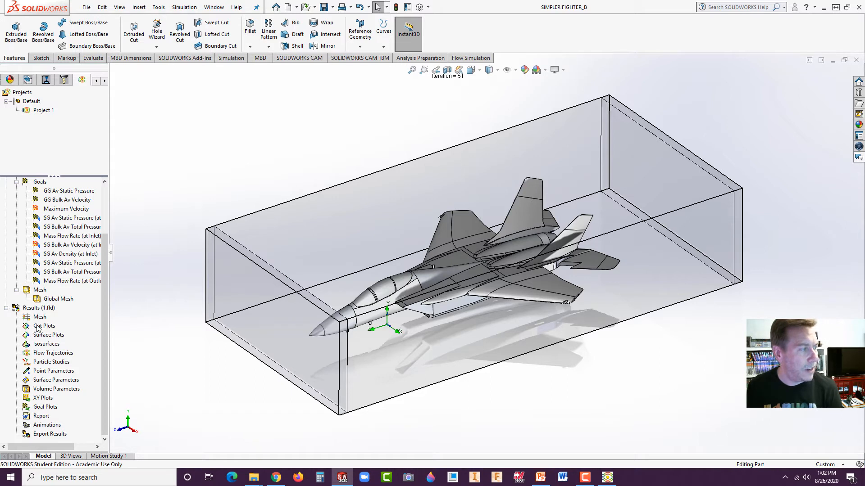
{"action": "right_click", "coordinate": [39, 326]}
{"action": "left_click", "coordinate": [59, 332]}
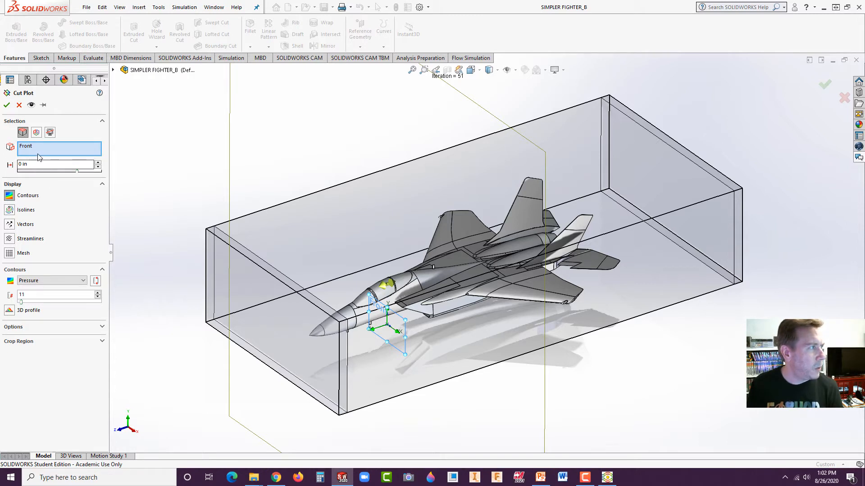
{"action": "left_click", "coordinate": [113, 71]}
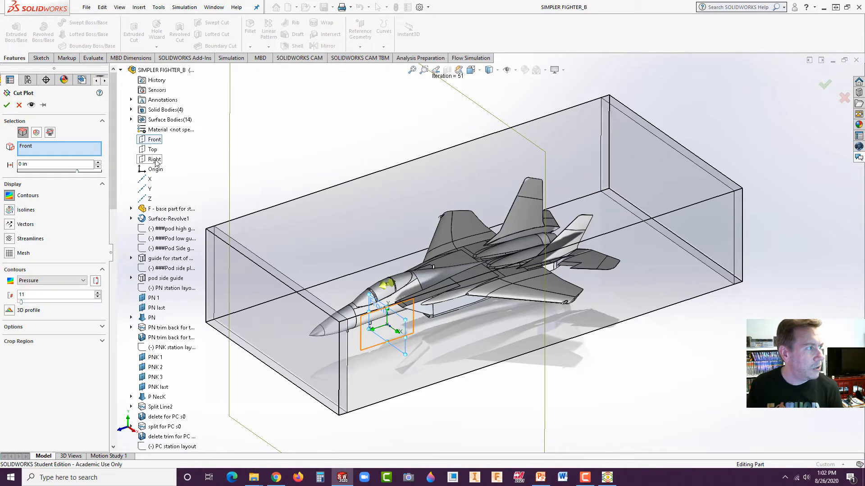
{"action": "left_click", "coordinate": [155, 160]}
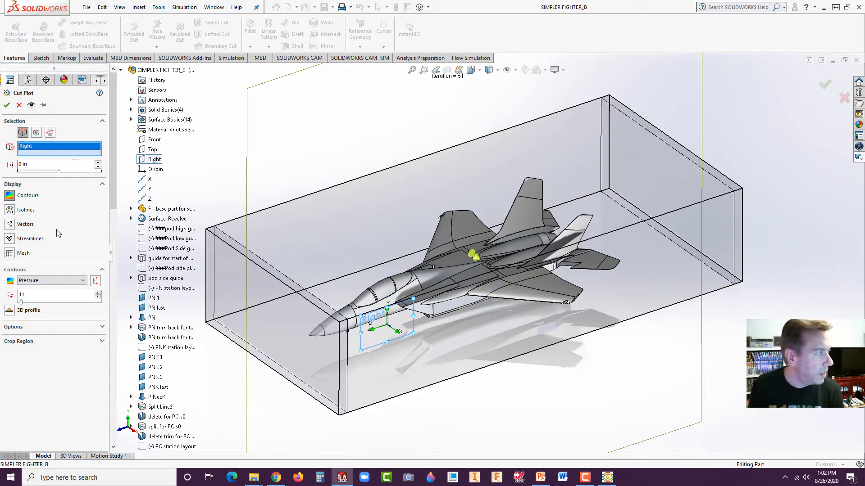
Add isolines and vectors to the cut plot's display and set its contours to Temperature (Fluid)
{"action": "left_click", "coordinate": [10, 210]}
{"action": "left_click", "coordinate": [10, 225]}
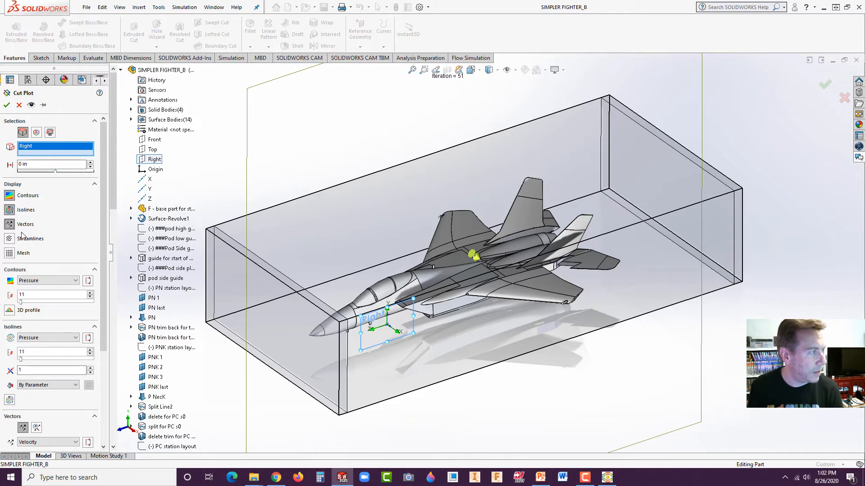
{"action": "left_click", "coordinate": [31, 282]}
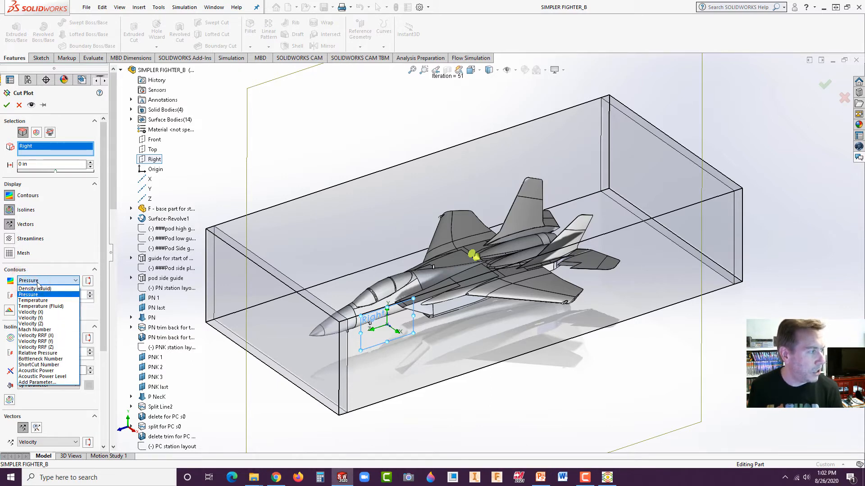
{"action": "left_click", "coordinate": [53, 307]}
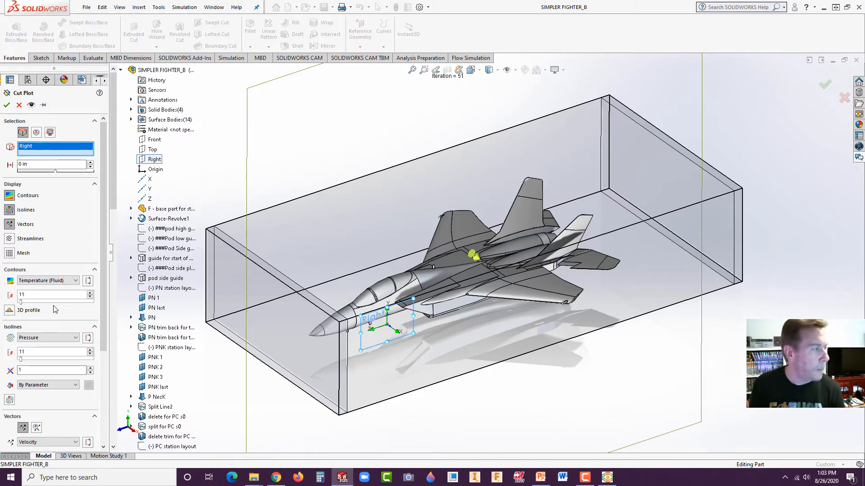
Keep Pressure for the isolines and Velocity for the vectors, and create the cut plot
{"action": "left_click", "coordinate": [54, 337]}
{"action": "left_click", "coordinate": [53, 339]}
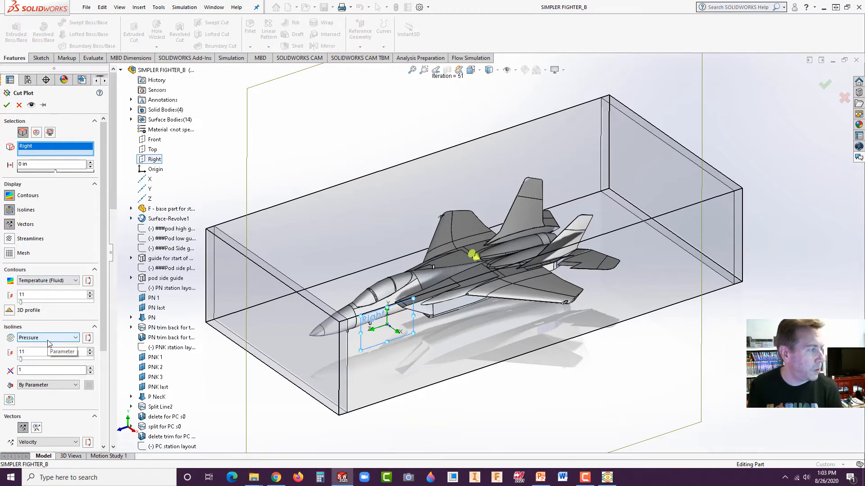
{"action": "scroll", "coordinate": [48, 343], "scroll_direction": "down", "scroll_amount": 1}
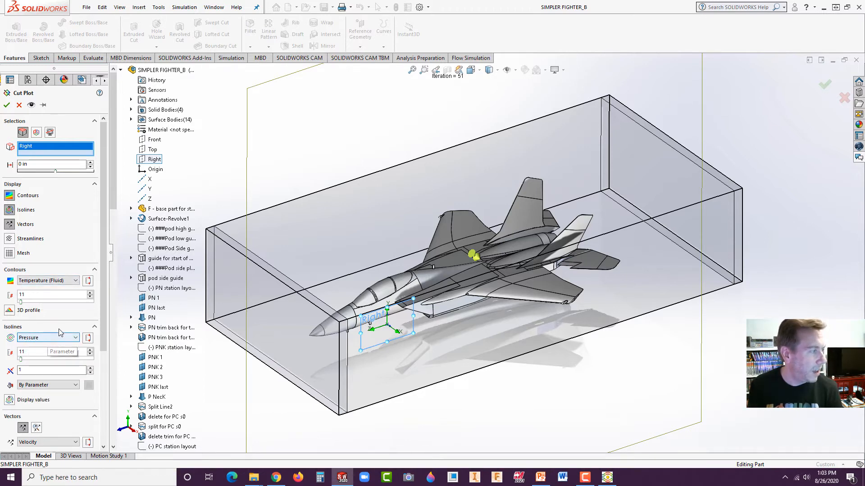
{"action": "left_click", "coordinate": [58, 327]}
{"action": "scroll", "coordinate": [71, 336], "scroll_direction": "down", "scroll_amount": 3}
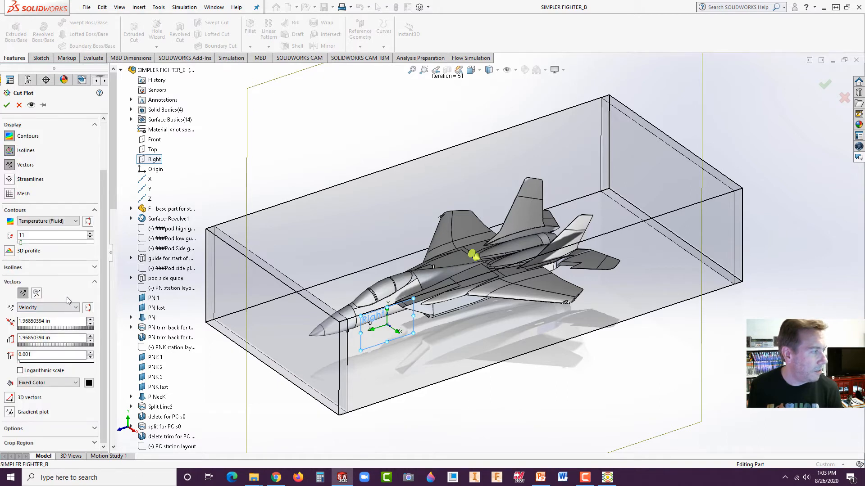
{"action": "left_click", "coordinate": [74, 308]}
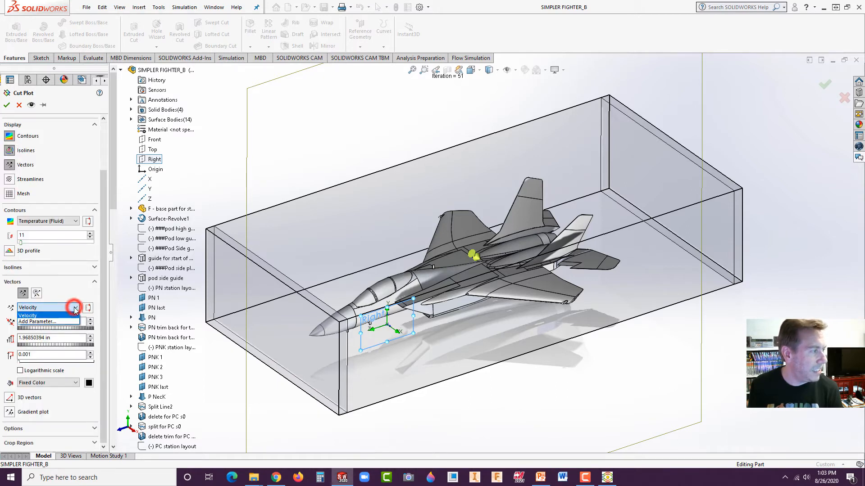
{"action": "left_click", "coordinate": [74, 308]}
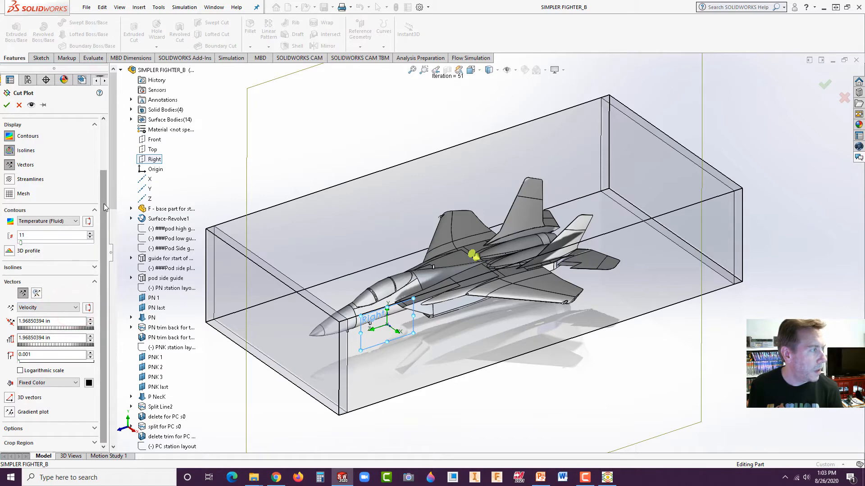
{"action": "scroll", "coordinate": [99, 207], "scroll_direction": "up", "scroll_amount": 3}
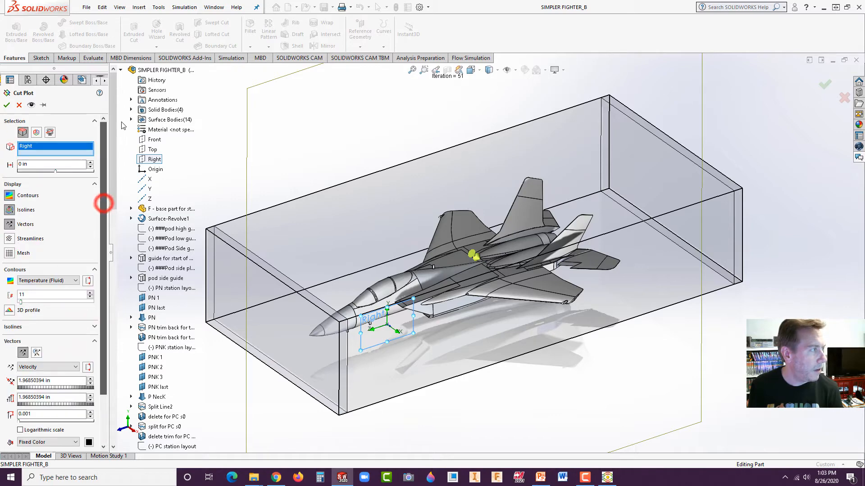
{"action": "left_click", "coordinate": [7, 105]}
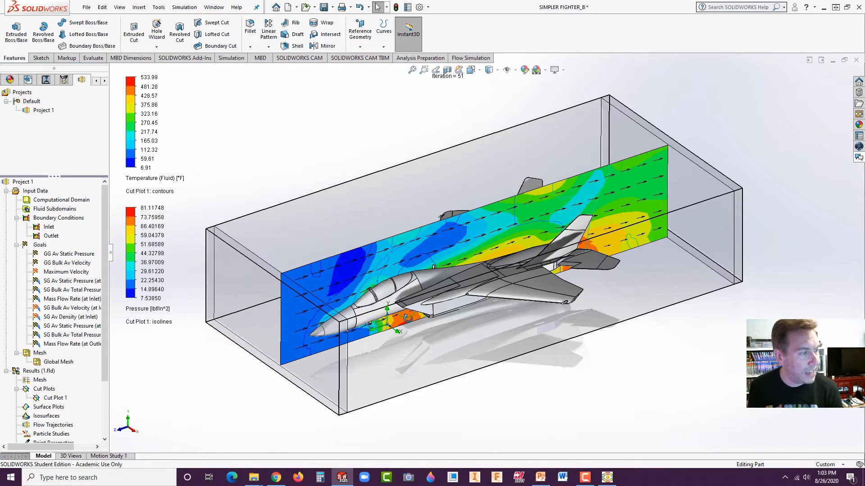
Examine the temperature contours and pressure isolines around the aircraft, and check which plots the pressure color bar applies to
{"action": "middle_click_drag", "start_coordinate": [408, 318], "coordinate": [388, 313]}
{"action": "scroll", "coordinate": [386, 312], "scroll_direction": "down", "scroll_amount": 3}
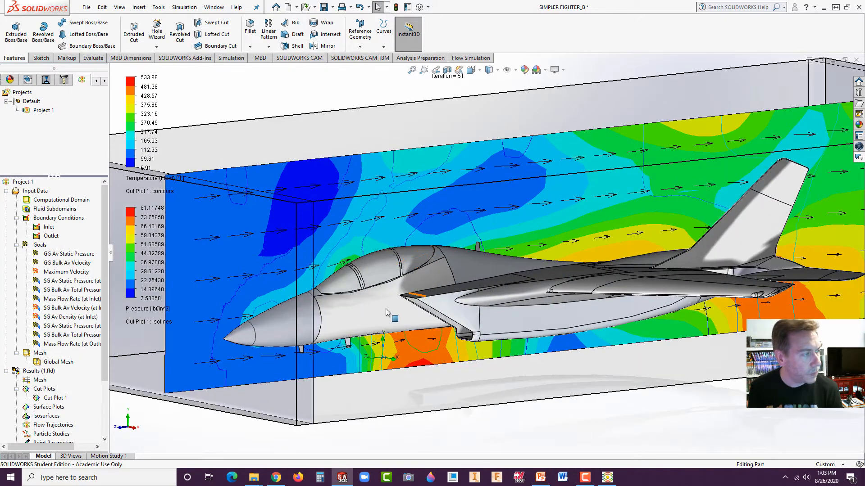
{"action": "scroll", "coordinate": [470, 319], "scroll_direction": "up", "scroll_amount": 1}
{"action": "middle_click_drag", "start_coordinate": [469, 319], "coordinate": [444, 293]}
{"action": "scroll", "coordinate": [444, 336], "scroll_direction": "down", "scroll_amount": 1}
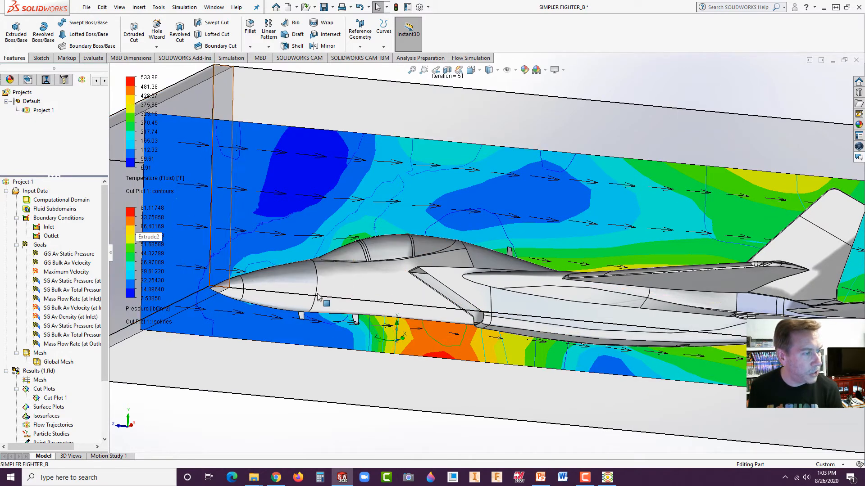
{"action": "scroll", "coordinate": [161, 219], "scroll_direction": "up", "scroll_amount": 2}
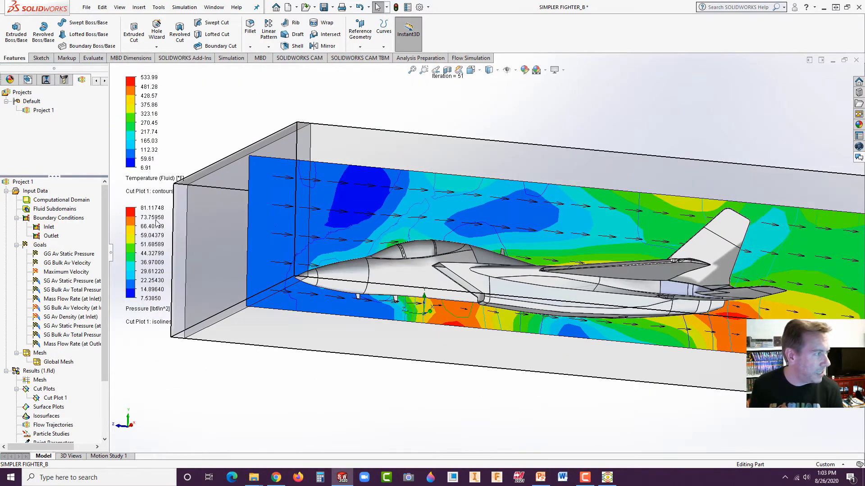
{"action": "scroll", "coordinate": [156, 219], "scroll_direction": "down", "scroll_amount": 1}
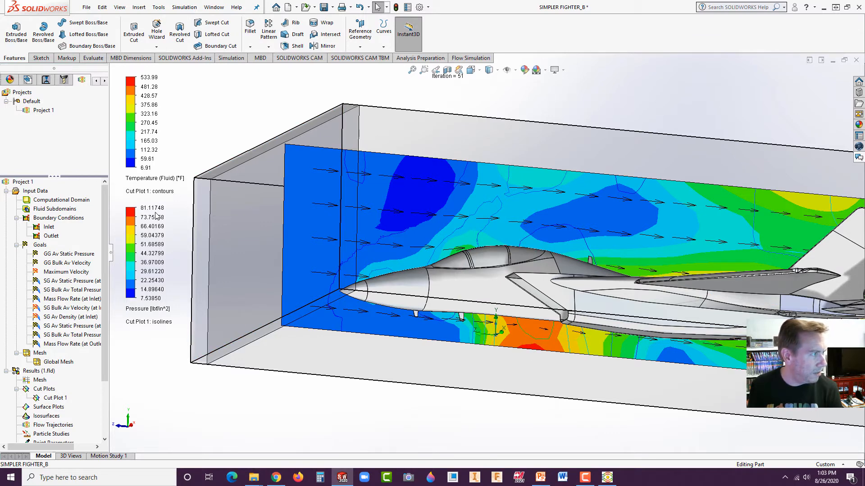
{"action": "double_click", "coordinate": [135, 248]}
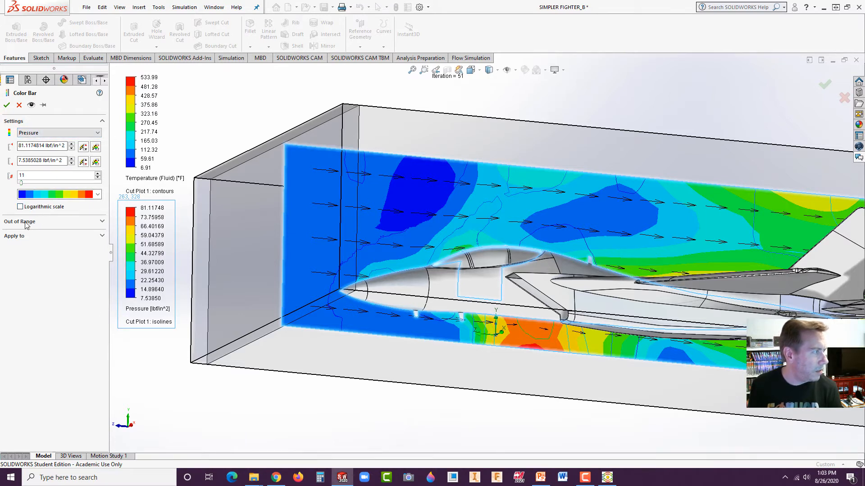
{"action": "left_click", "coordinate": [20, 237]}
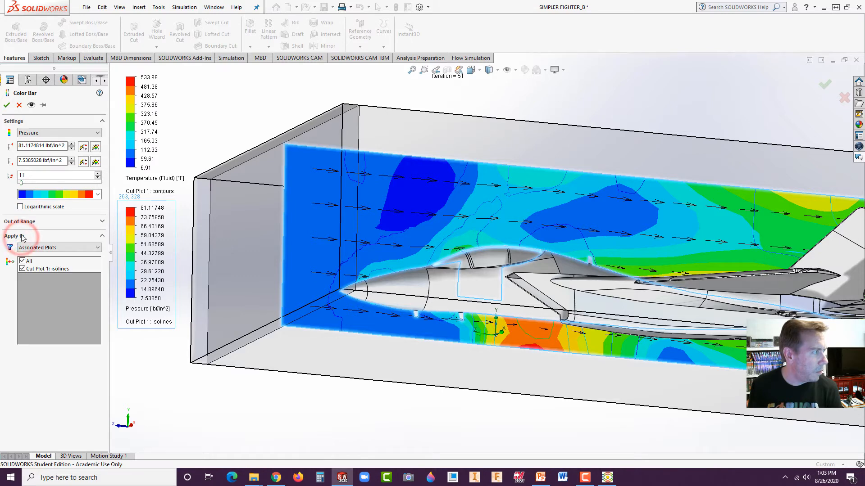
{"action": "left_click", "coordinate": [7, 105]}
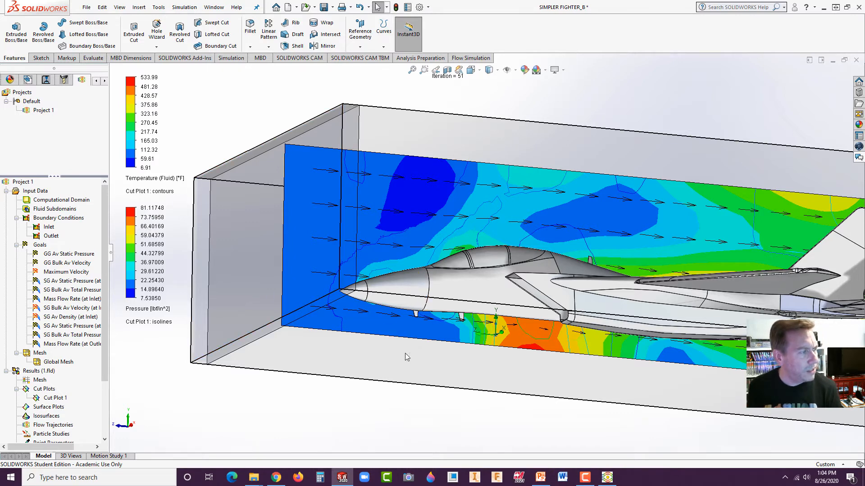
Play Cut Plot 1 across the aircraft and stop the playback
{"action": "scroll", "coordinate": [387, 393], "scroll_direction": "up", "scroll_amount": 3}
{"action": "scroll", "coordinate": [704, 299], "scroll_direction": "down", "scroll_amount": 2}
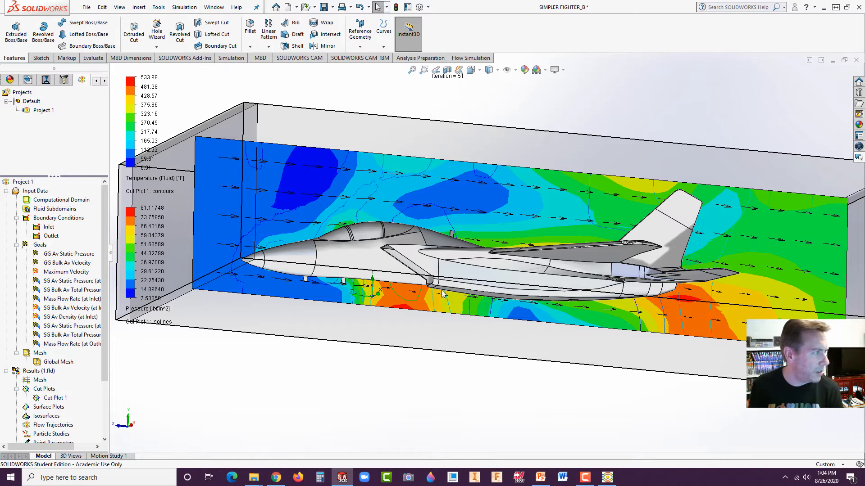
{"action": "scroll", "coordinate": [398, 260], "scroll_direction": "up", "scroll_amount": 2}
{"action": "scroll", "coordinate": [397, 259], "scroll_direction": "down", "scroll_amount": 1}
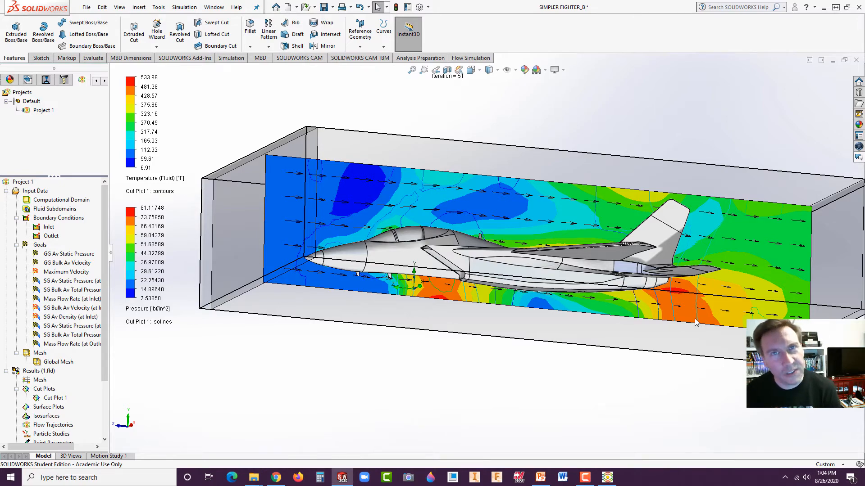
{"action": "middle_click_drag", "start_coordinate": [422, 169], "coordinate": [425, 252]}
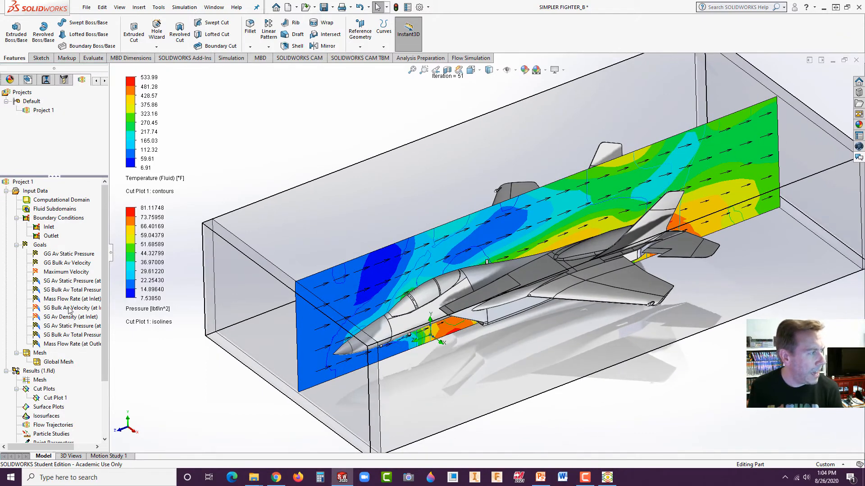
{"action": "right_click", "coordinate": [52, 399]}
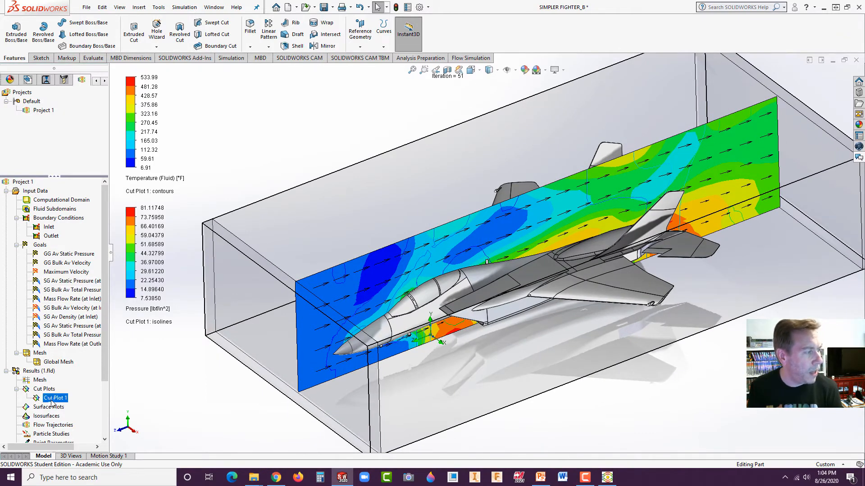
{"action": "left_click", "coordinate": [65, 337]}
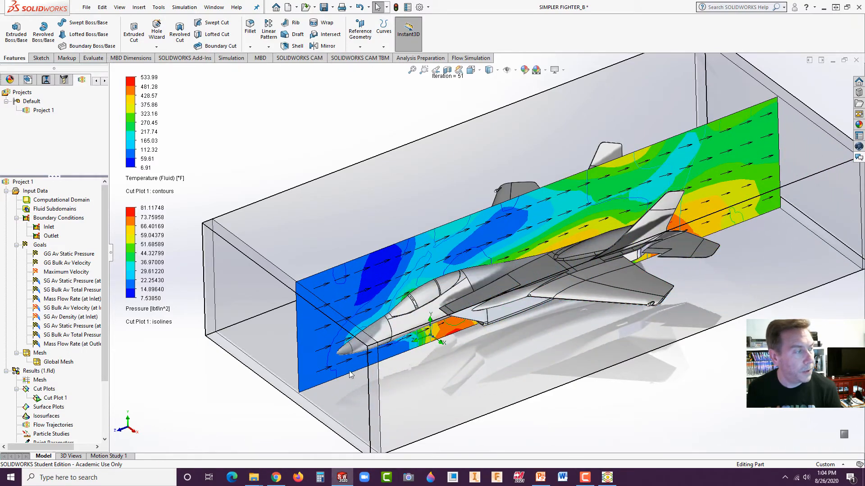
{"action": "right_click", "coordinate": [48, 399]}
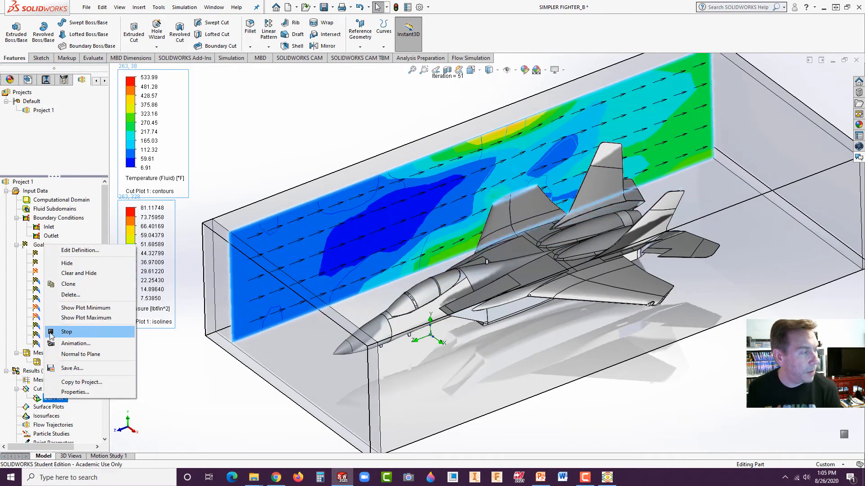
{"action": "left_click", "coordinate": [66, 331]}
{"action": "left_click", "coordinate": [168, 405]}
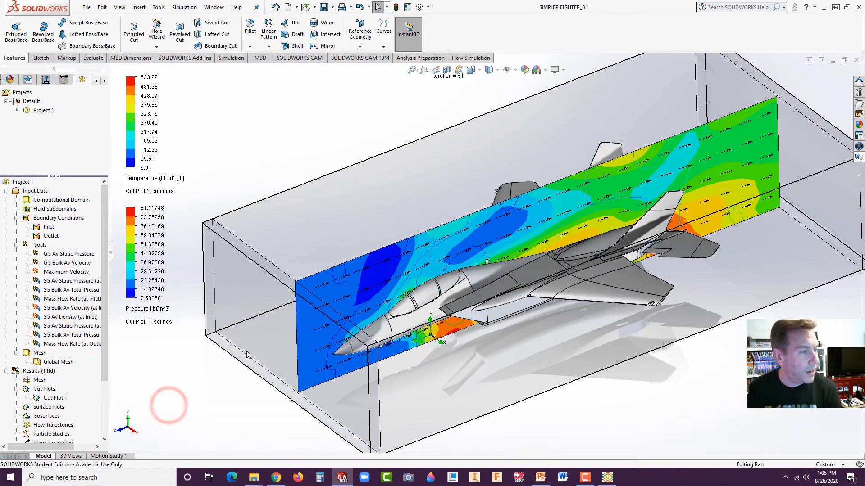
Start a new surface plot from the Flow Simulation results and select the faces of the near wing for it
{"action": "key", "text": "f"}
{"action": "scroll", "coordinate": [523, 315], "scroll_direction": "down", "scroll_amount": 2}
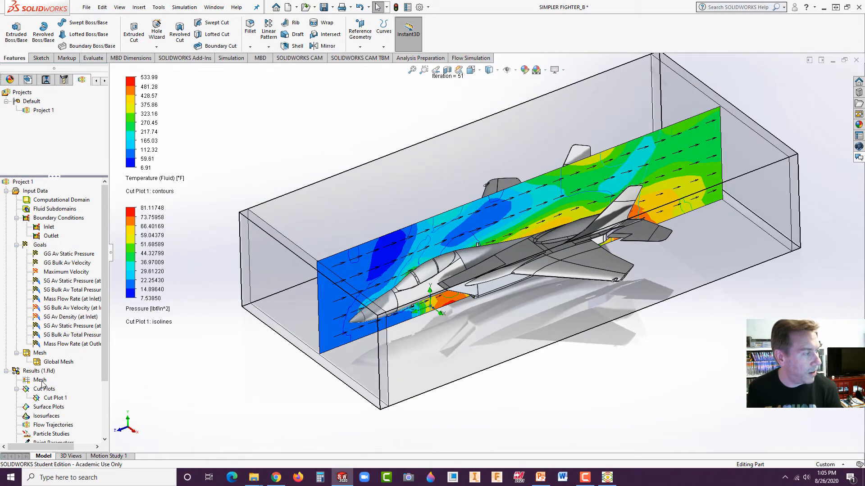
{"action": "left_click_drag", "start_coordinate": [105, 366], "coordinate": [106, 392]}
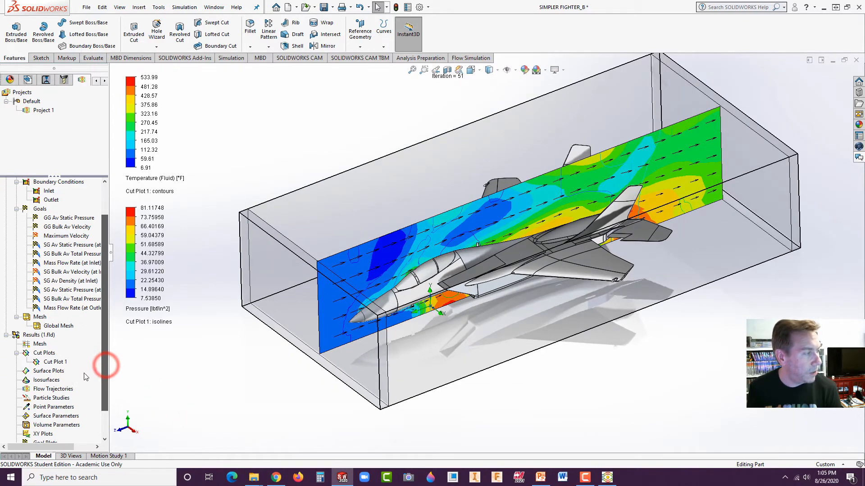
{"action": "right_click", "coordinate": [29, 373]}
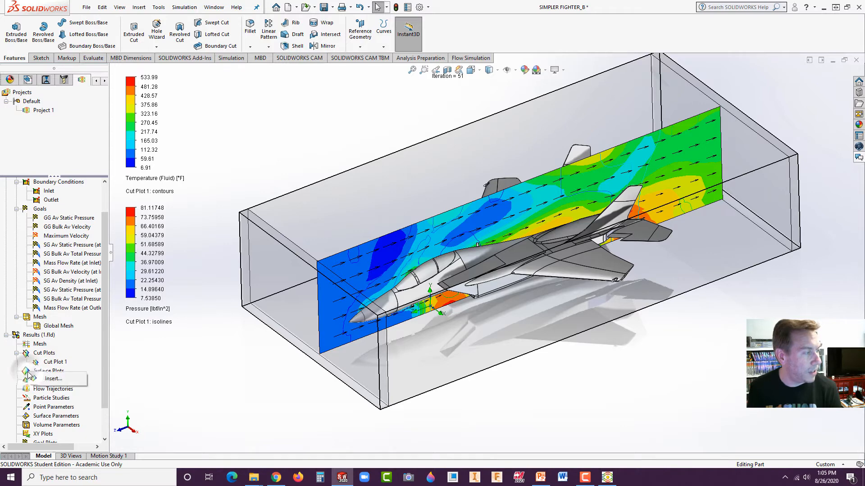
{"action": "left_click", "coordinate": [46, 380]}
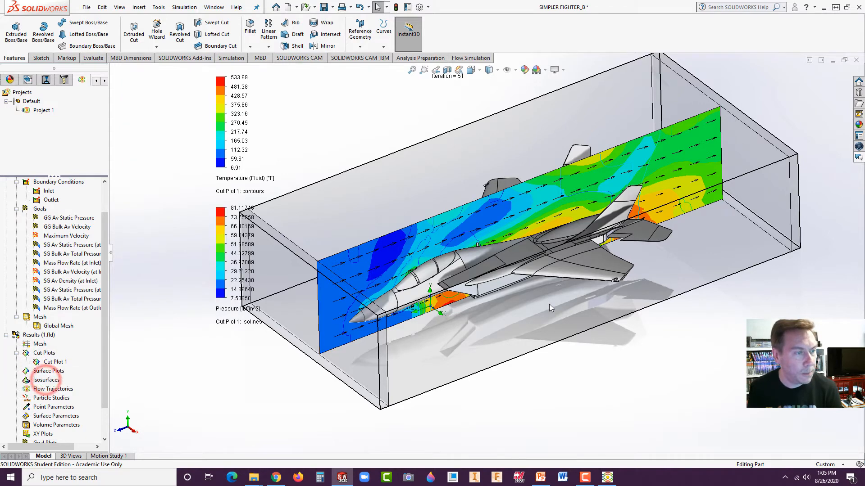
{"action": "left_click", "coordinate": [562, 275]}
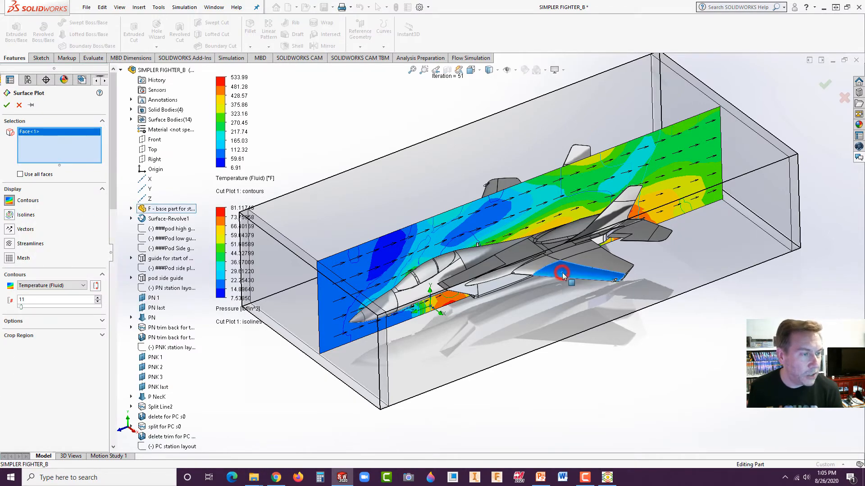
{"action": "left_click", "coordinate": [576, 254]}
{"action": "left_click", "coordinate": [577, 251]}
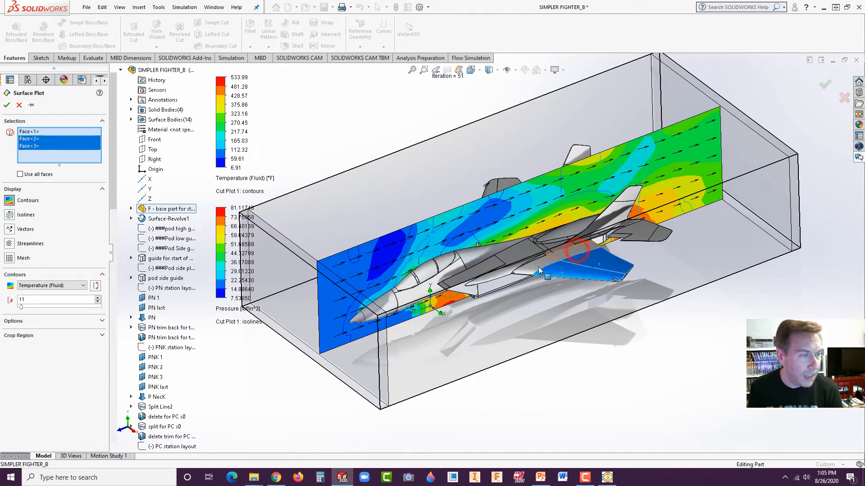
{"action": "left_click", "coordinate": [538, 267]}
Add the nose, forward fuselage and intake side faces to the surface plot's selection
{"action": "left_click", "coordinate": [384, 303]}
{"action": "left_click", "coordinate": [359, 320]}
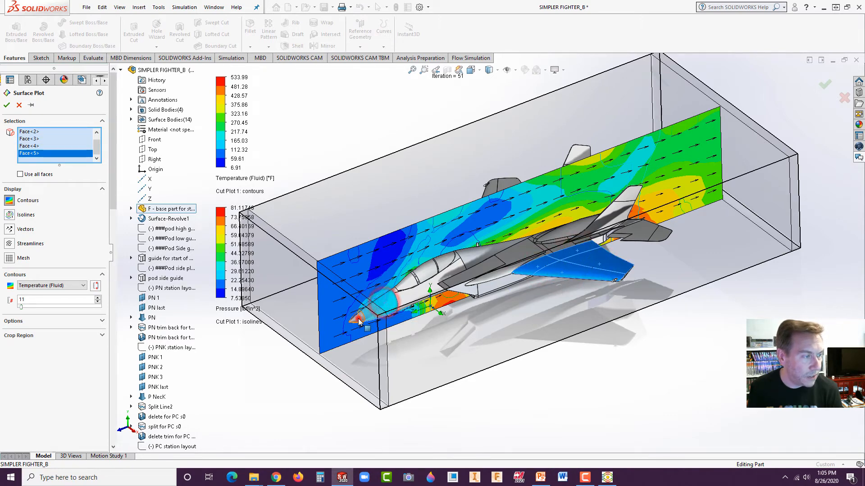
{"action": "left_click", "coordinate": [409, 295]}
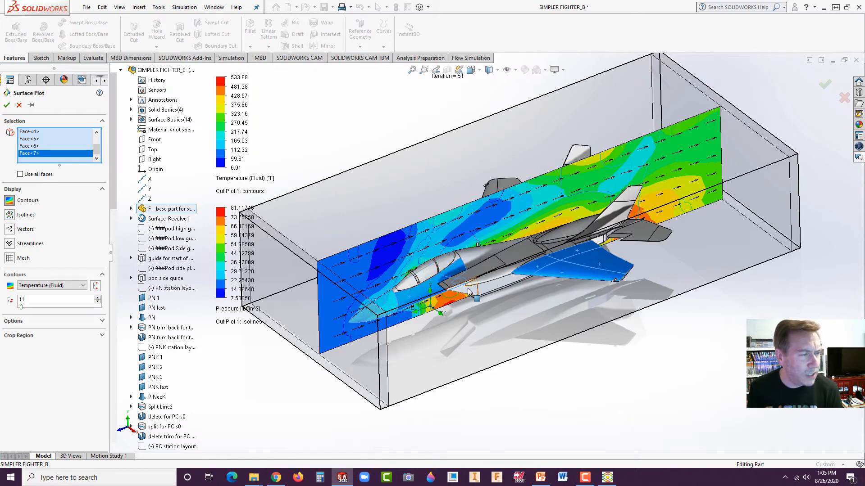
{"action": "left_click", "coordinate": [489, 287]}
Add the faces of the near horizontal tail to the surface plot's selection
{"action": "scroll", "coordinate": [503, 293], "scroll_direction": "down", "scroll_amount": 4}
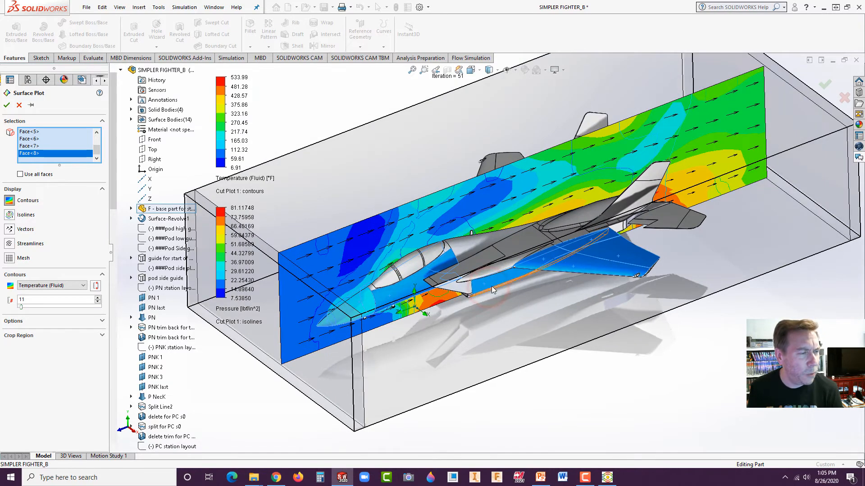
{"action": "left_click", "coordinate": [713, 194]}
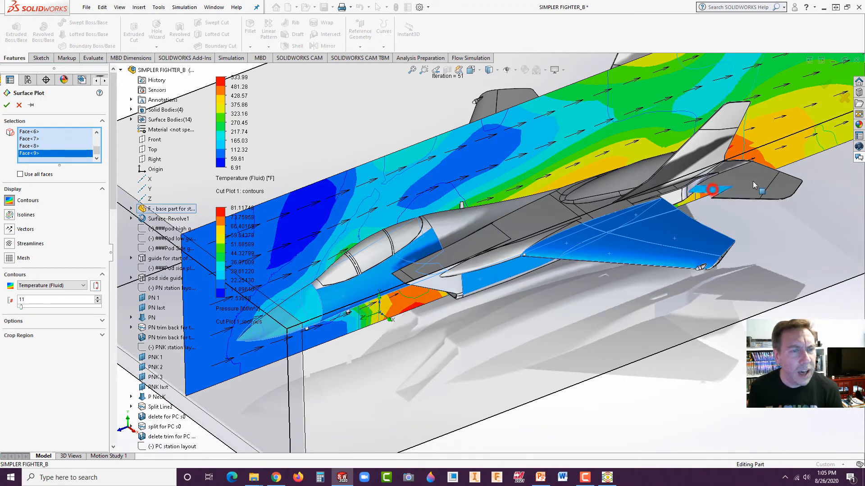
{"action": "left_click", "coordinate": [715, 183]}
{"action": "left_click", "coordinate": [780, 189]}
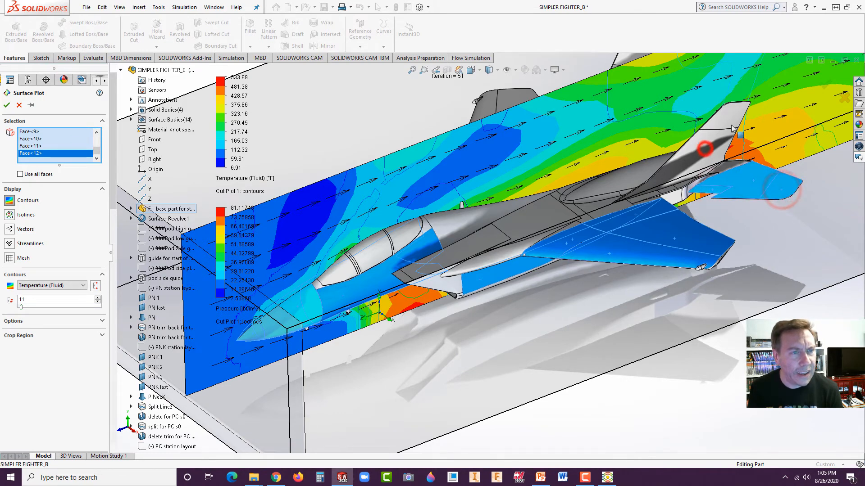
Add the faces of the near vertical tail and the upper fuselage, spine and intake top to the surface plot's selection
{"action": "left_click", "coordinate": [706, 152]}
{"action": "left_click", "coordinate": [730, 120]}
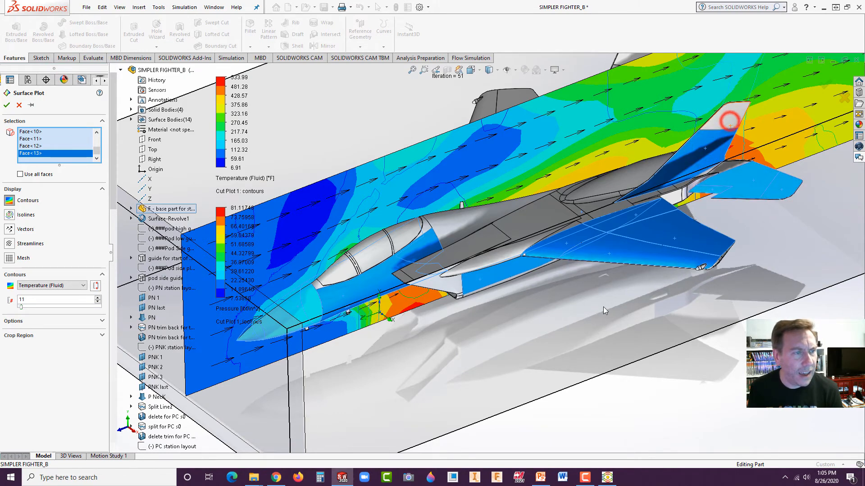
{"action": "left_click", "coordinate": [624, 174]}
{"action": "left_click", "coordinate": [535, 219]}
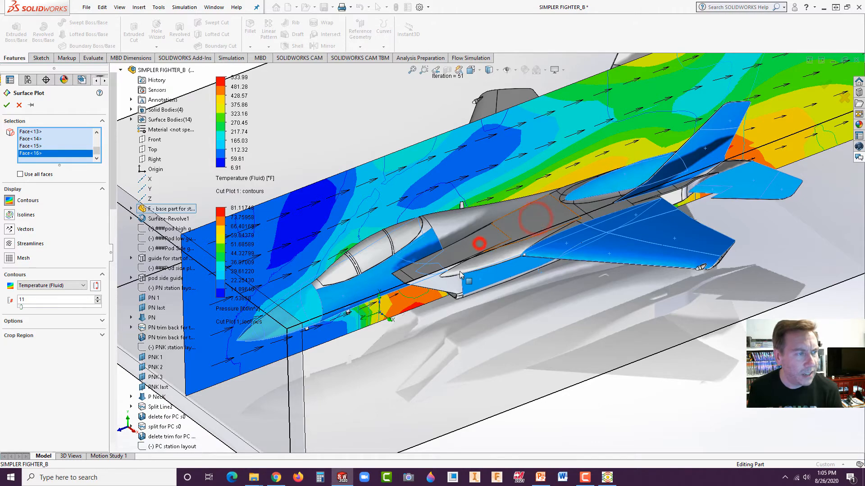
{"action": "left_click", "coordinate": [485, 247]}
{"action": "left_click", "coordinate": [435, 279]}
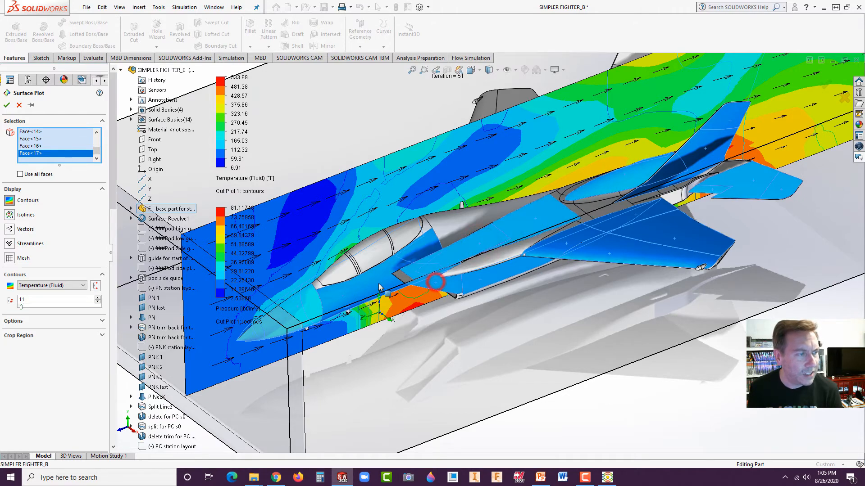
{"action": "left_click", "coordinate": [449, 238]}
{"action": "left_click", "coordinate": [448, 225]}
Add the faces around the near intake's lower corner and outer side to the surface plot's selection
{"action": "key", "text": "ctrl+1"}
{"action": "middle_click_drag", "start_coordinate": [480, 227], "coordinate": [491, 265]}
{"action": "scroll", "coordinate": [442, 249], "scroll_direction": "down", "scroll_amount": 3}
{"action": "left_click", "coordinate": [440, 247]}
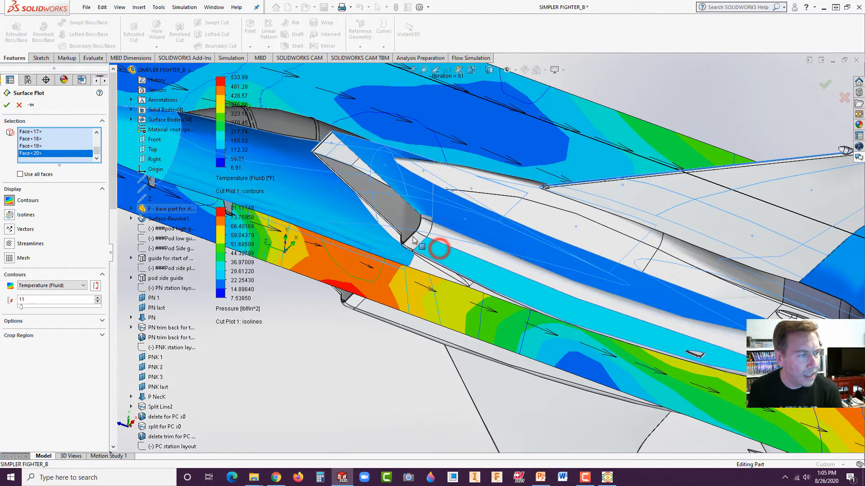
{"action": "left_click", "coordinate": [415, 241]}
{"action": "left_click", "coordinate": [422, 228]}
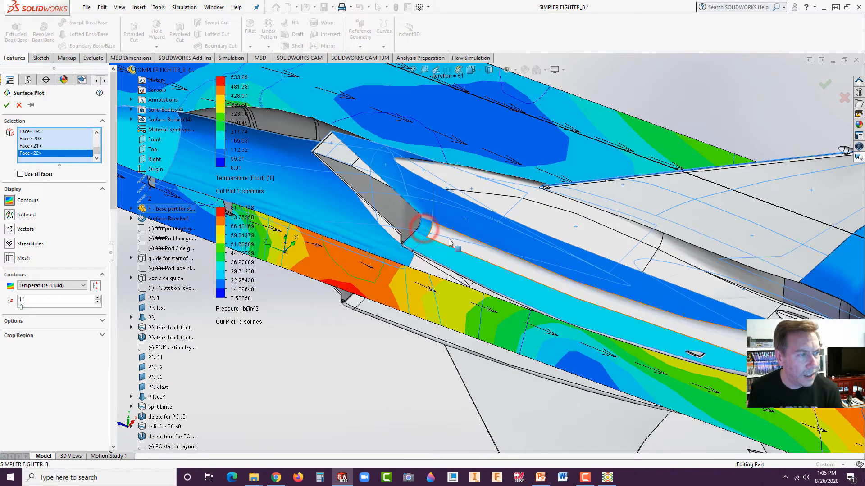
{"action": "left_click", "coordinate": [449, 238]}
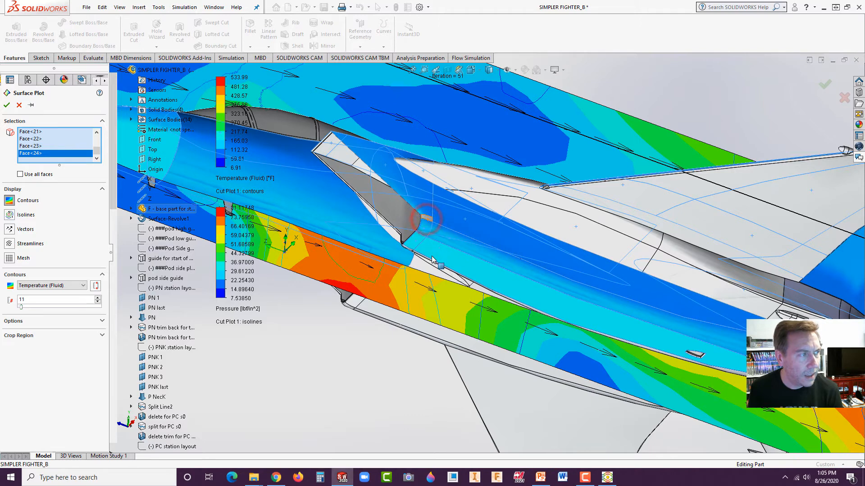
Add the fuselage face beside the intake lip and the narrow belly faces behind it to the selection
{"action": "left_click", "coordinate": [392, 232]}
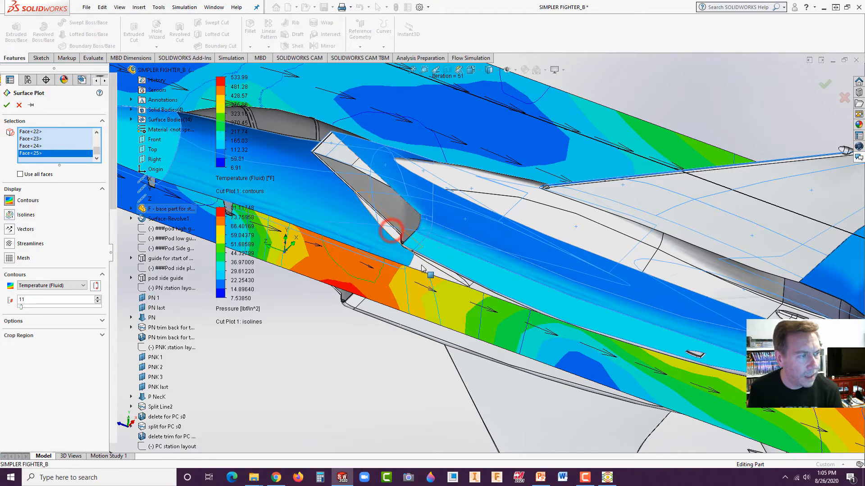
{"action": "left_click", "coordinate": [425, 268]}
{"action": "left_click", "coordinate": [459, 282]}
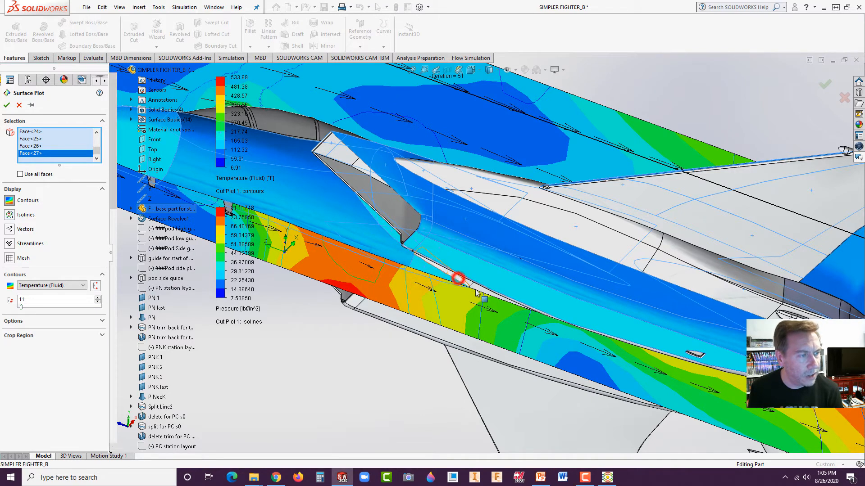
{"action": "left_click", "coordinate": [473, 288]}
Add the near wing's underside and the adjoining lower fuselage faces to the surface plot's selection
{"action": "left_click", "coordinate": [627, 253]}
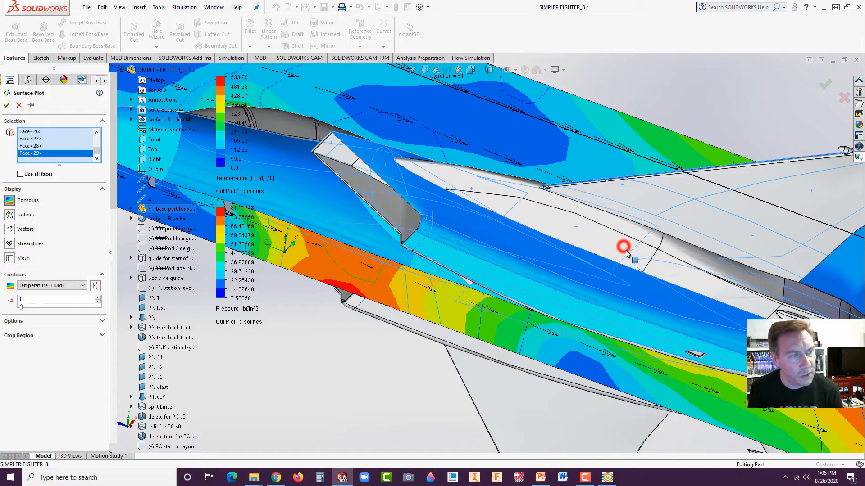
{"action": "left_click", "coordinate": [702, 281]}
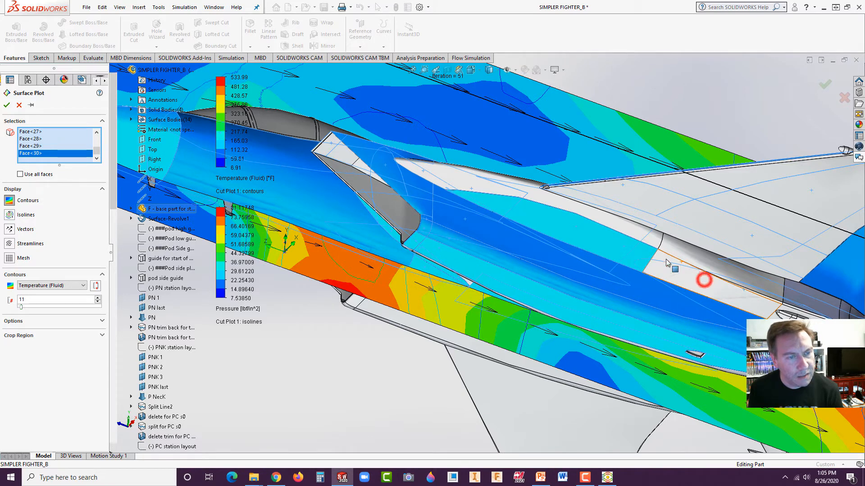
{"action": "left_click", "coordinate": [636, 231]}
{"action": "left_click", "coordinate": [697, 214]}
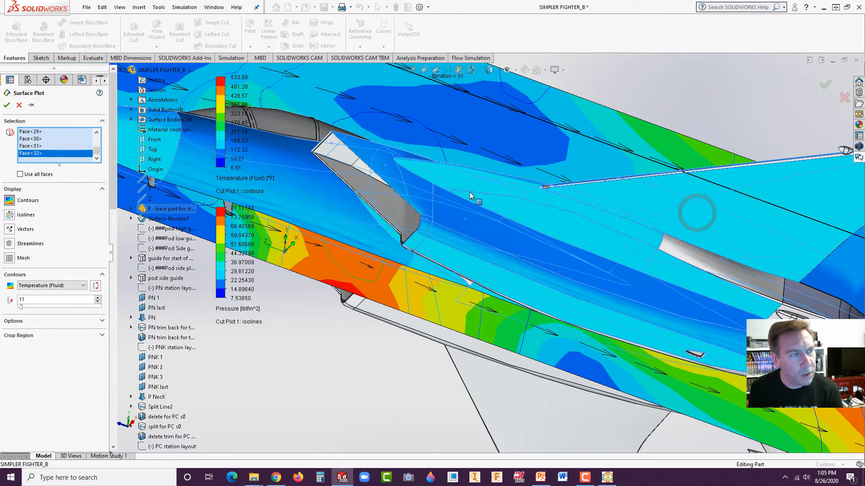
Add the near wing's thin leading-edge face to the surface plot's selection
{"action": "scroll", "coordinate": [665, 200], "scroll_direction": "up", "scroll_amount": 2}
{"action": "scroll", "coordinate": [677, 188], "scroll_direction": "down", "scroll_amount": 3}
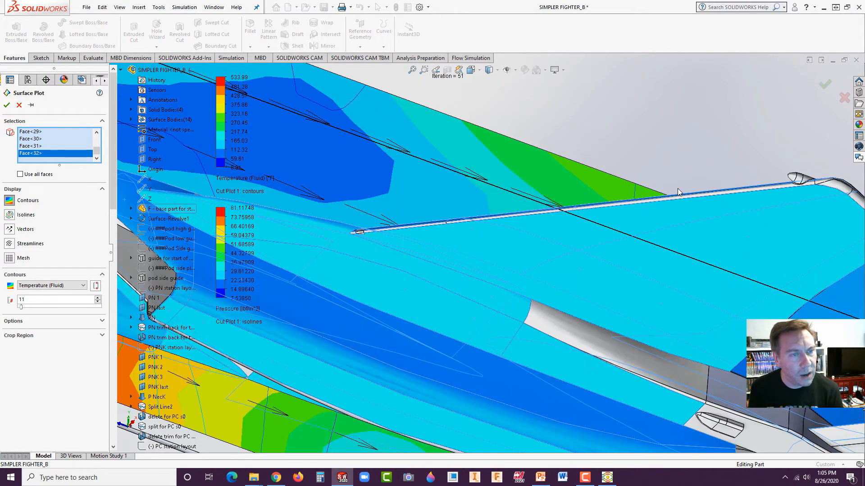
{"action": "scroll", "coordinate": [665, 201], "scroll_direction": "down", "scroll_amount": 2}
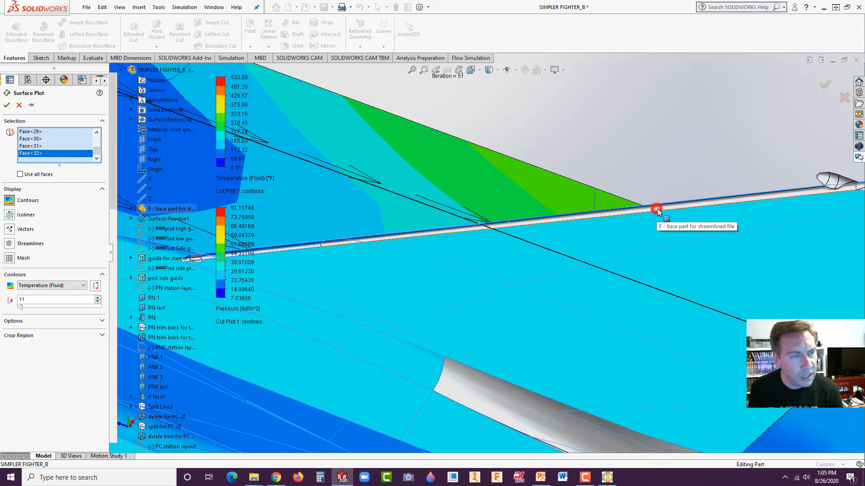
{"action": "left_click", "coordinate": [656, 209]}
{"action": "scroll", "coordinate": [654, 260], "scroll_direction": "up", "scroll_amount": 3}
{"action": "scroll", "coordinate": [475, 252], "scroll_direction": "up", "scroll_amount": 4}
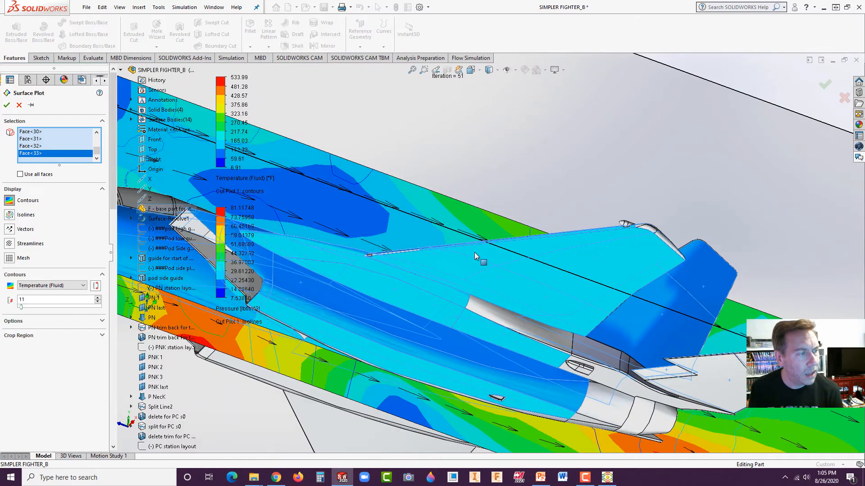
Create the surface plot of the selected faces with Temperature (Fluid) contours at 11 levels
{"action": "middle_click_drag", "start_coordinate": [471, 250], "coordinate": [487, 315]}
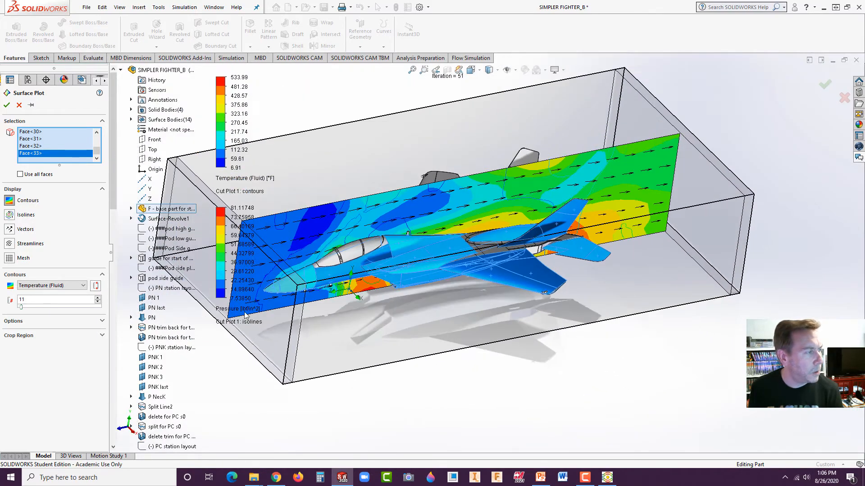
{"action": "left_click", "coordinate": [38, 286]}
{"action": "left_click", "coordinate": [38, 286]}
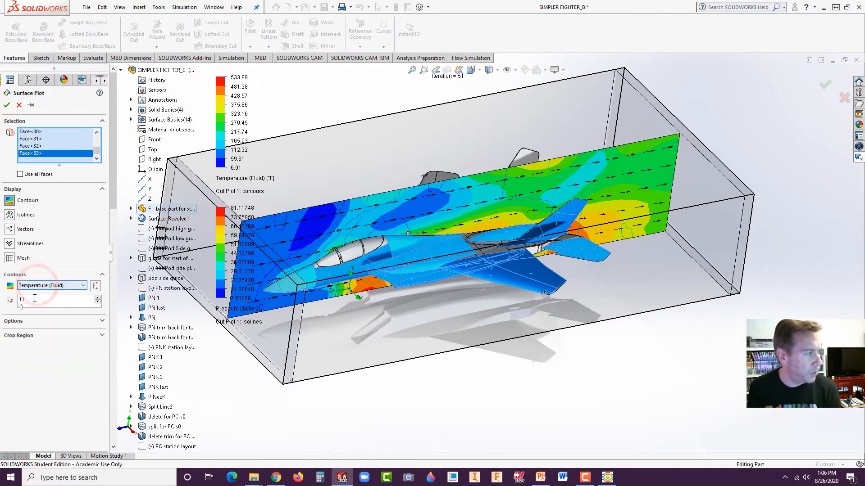
{"action": "left_click", "coordinate": [6, 105]}
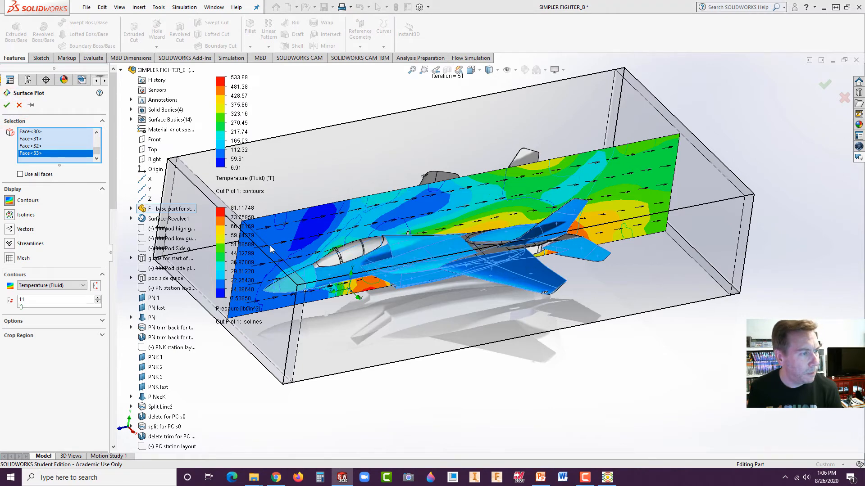
Examine the temperature contours on the aircraft's nose, fuselage, wing and tail surfaces
{"action": "scroll", "coordinate": [452, 335], "scroll_direction": "up", "scroll_amount": 3}
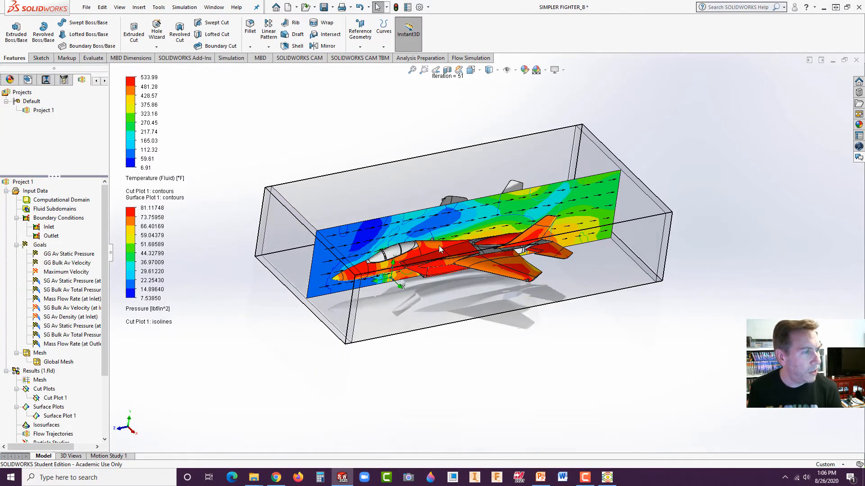
{"action": "scroll", "coordinate": [439, 246], "scroll_direction": "down", "scroll_amount": 3}
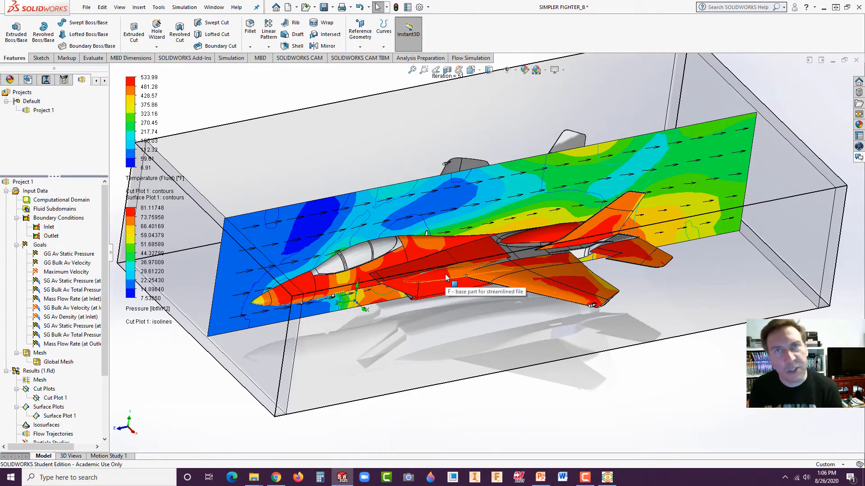
{"action": "mouse_move", "coordinate": [490, 306]}
{"action": "middle_mouse_down"}
{"action": "mouse_move", "coordinate": [507, 264]}
{"action": "mouse_move", "coordinate": [490, 290]}
{"action": "middle_mouse_up"}
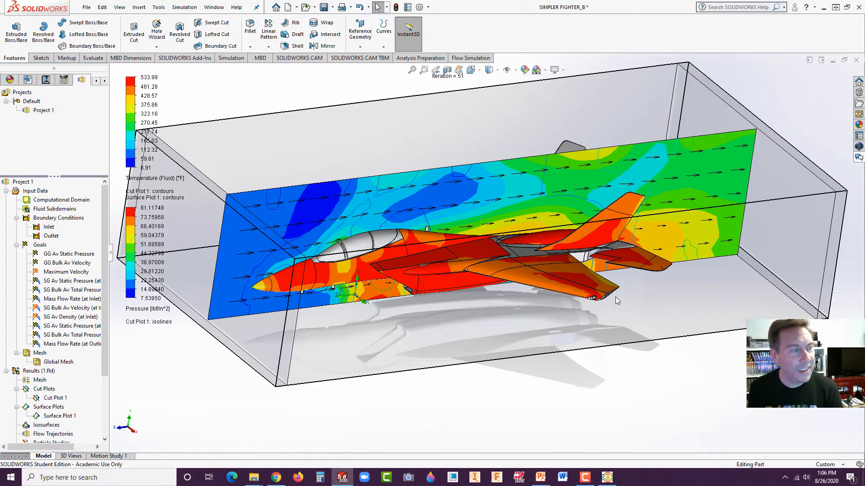
{"action": "middle_click_drag", "start_coordinate": [563, 264], "coordinate": [453, 263]}
{"action": "scroll", "coordinate": [469, 297], "scroll_direction": "down", "scroll_amount": 3}
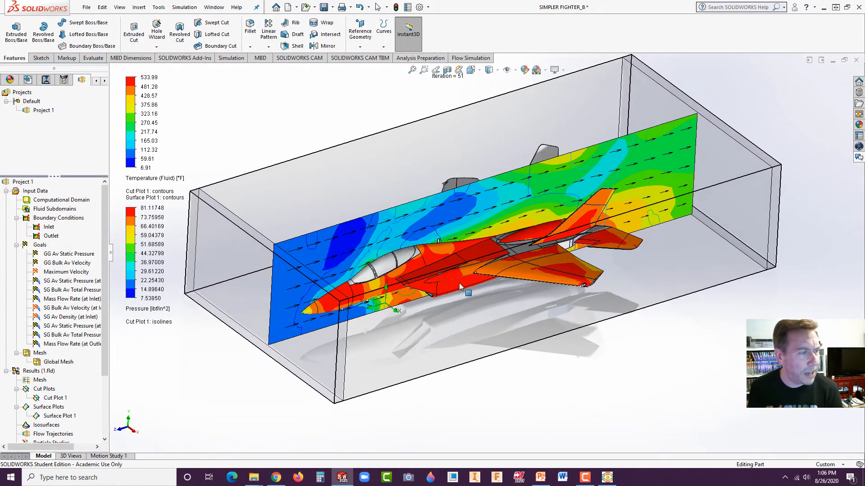
Set the temperature color bar to 97 levels, with a minimum of 31.9286564 °F and a maximum of 523.91765 °F
{"action": "double_click", "coordinate": [134, 114]}
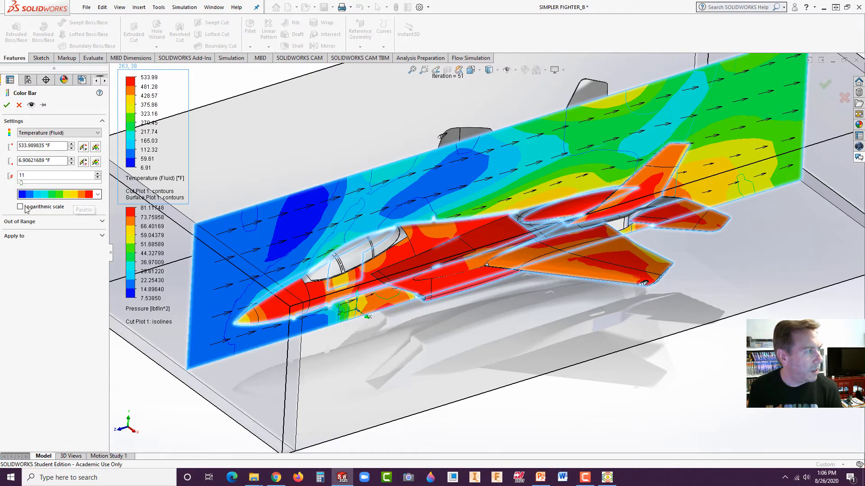
{"action": "left_click", "coordinate": [95, 194]}
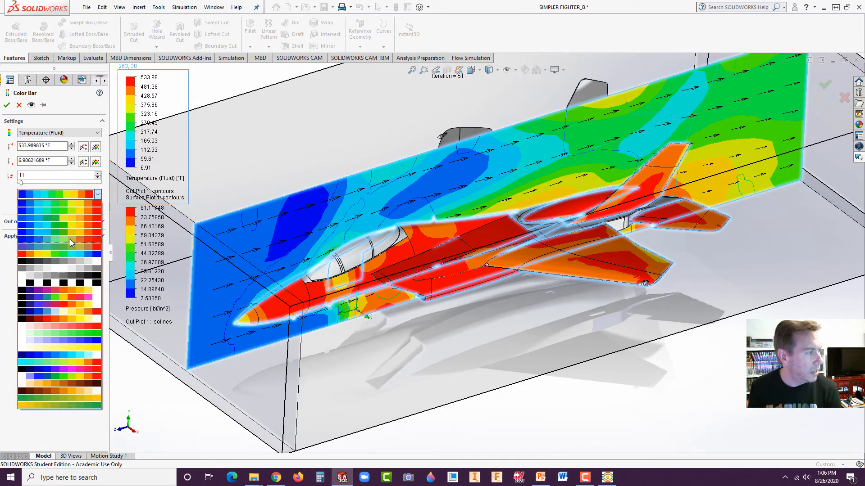
{"action": "left_click", "coordinate": [81, 195]}
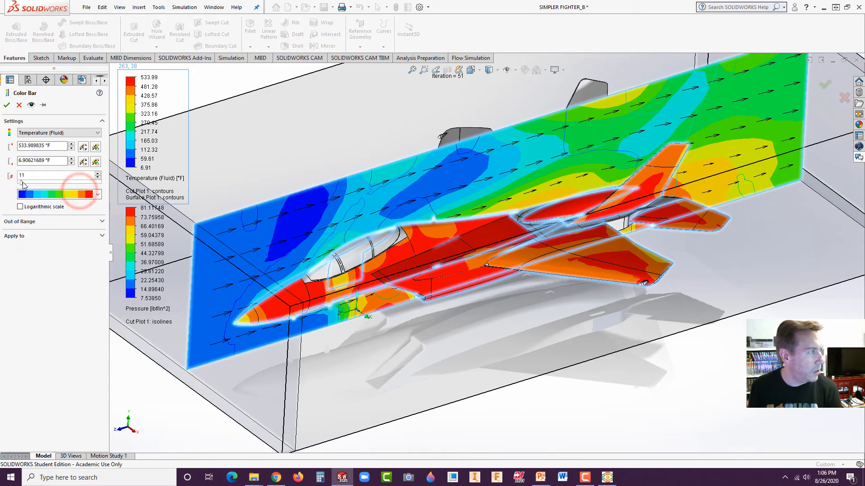
{"action": "left_click_drag", "start_coordinate": [21, 183], "coordinate": [50, 184]}
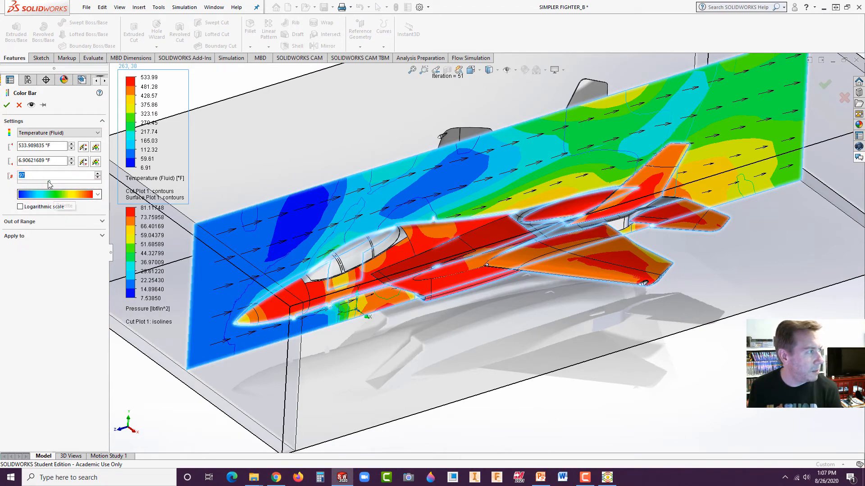
{"action": "left_click", "coordinate": [95, 162]}
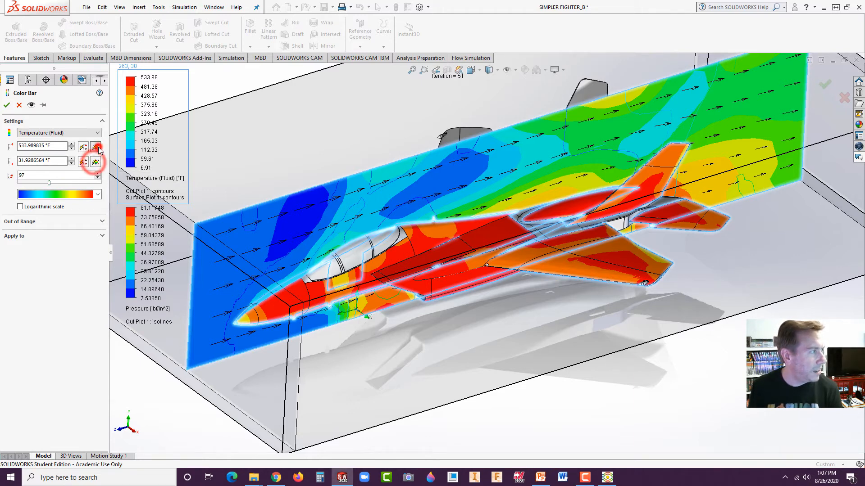
{"action": "left_click", "coordinate": [96, 147]}
{"action": "left_click", "coordinate": [6, 105]}
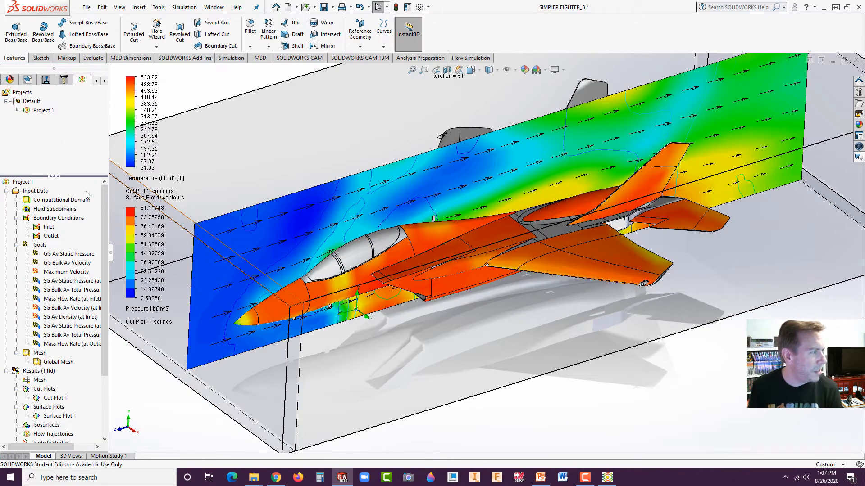
Reset the temperature color bar's limits to a minimum of 6.90621689 °F and a maximum of 533.989835 °F
{"action": "left_click", "coordinate": [132, 119]}
{"action": "left_click", "coordinate": [133, 119]}
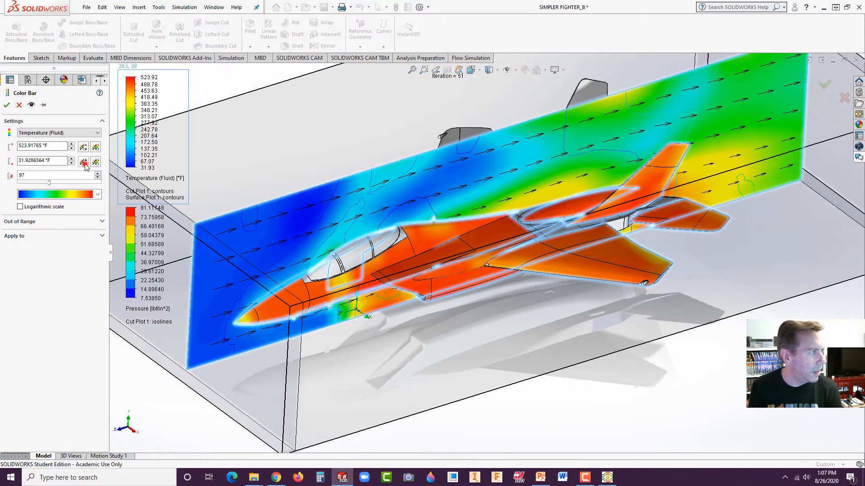
{"action": "left_click", "coordinate": [83, 162]}
{"action": "left_click", "coordinate": [83, 147]}
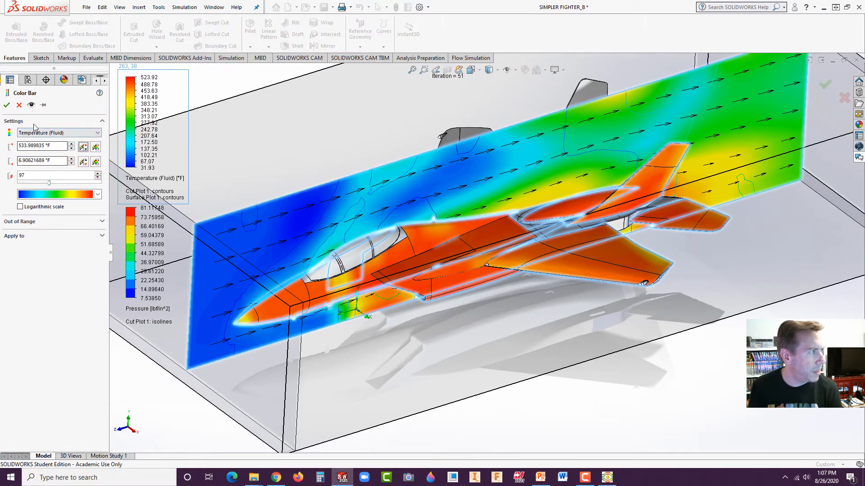
{"action": "left_click", "coordinate": [7, 105]}
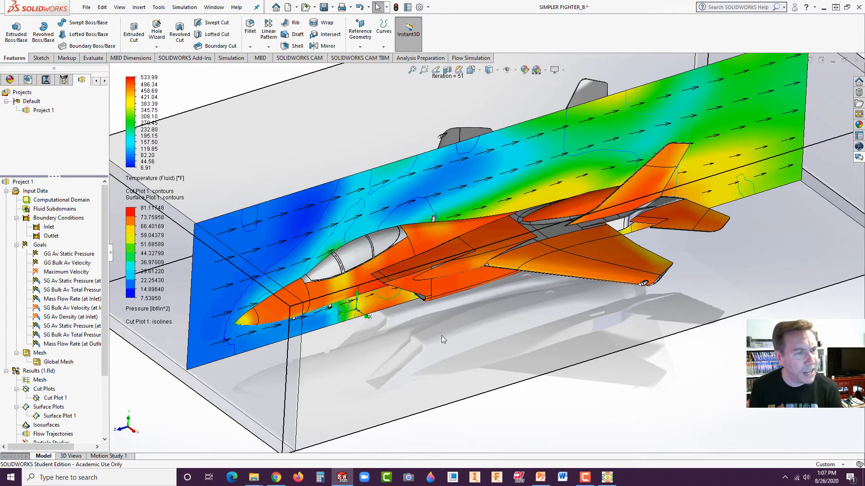
Examine the smoothed temperature contours on the aircraft's underside, intake and upper surfaces
{"action": "middle_click_drag", "start_coordinate": [315, 293], "coordinate": [289, 136]}
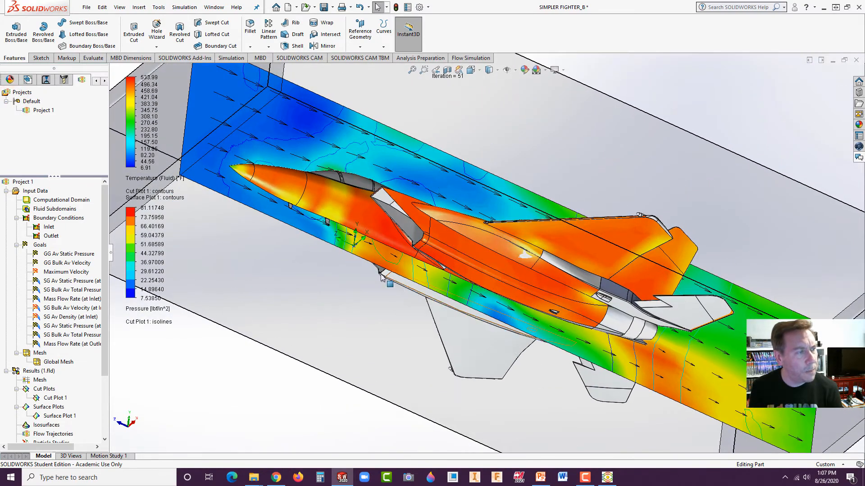
{"action": "scroll", "coordinate": [293, 194], "scroll_direction": "down", "scroll_amount": 3}
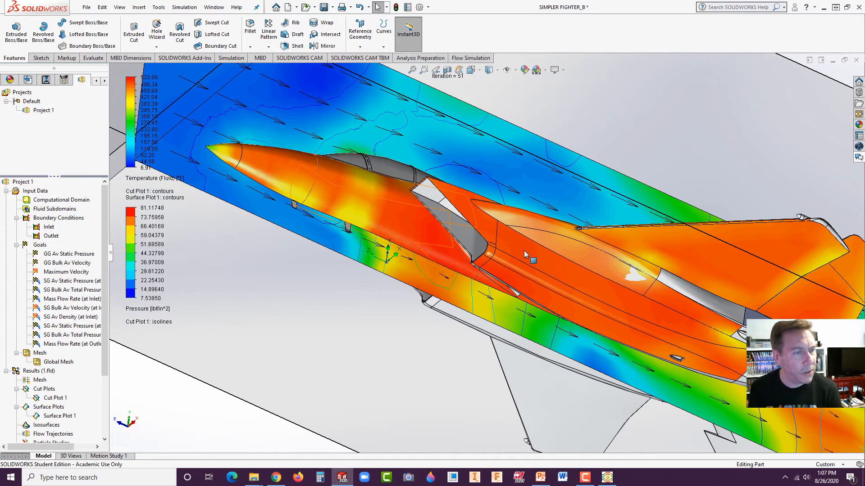
{"action": "middle_click_drag", "start_coordinate": [619, 289], "coordinate": [639, 416]}
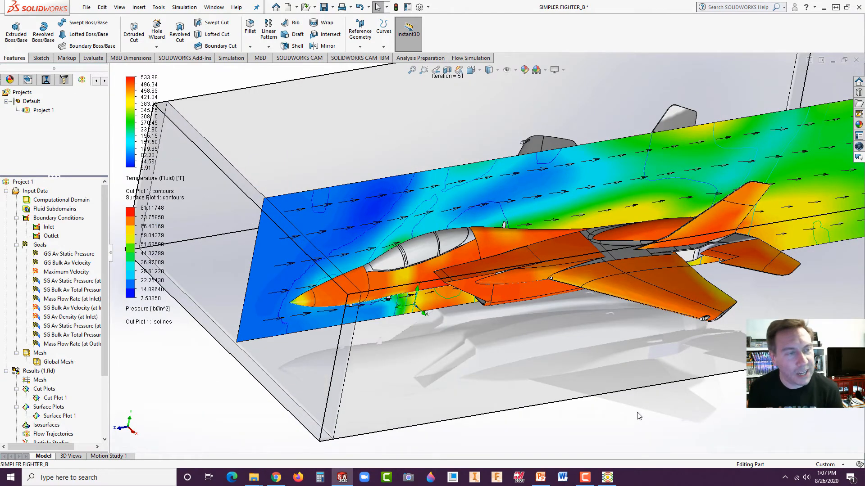
{"action": "scroll", "coordinate": [503, 423], "scroll_direction": "up", "scroll_amount": 3}
{"action": "scroll", "coordinate": [533, 384], "scroll_direction": "down", "scroll_amount": 2}
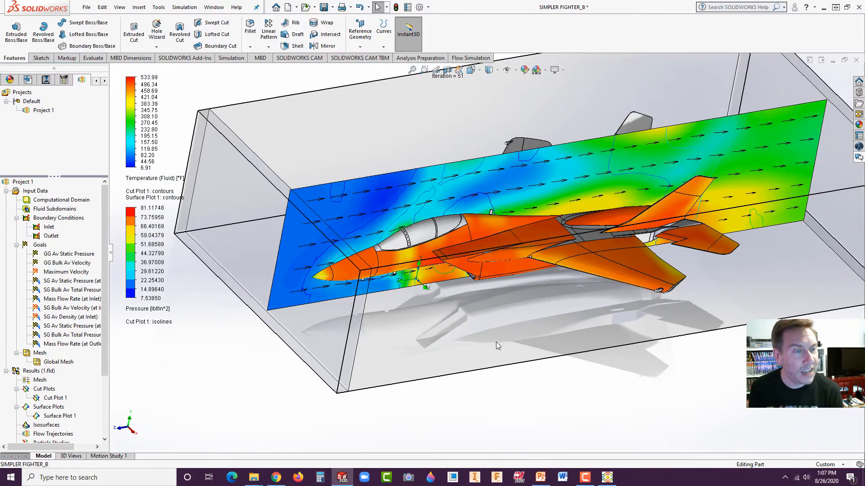
{"action": "mouse_move", "coordinate": [496, 345]}
{"action": "middle_mouse_down"}
{"action": "mouse_move", "coordinate": [500, 361]}
{"action": "mouse_move", "coordinate": [501, 334]}
{"action": "mouse_move", "coordinate": [499, 357]}
{"action": "middle_mouse_up"}
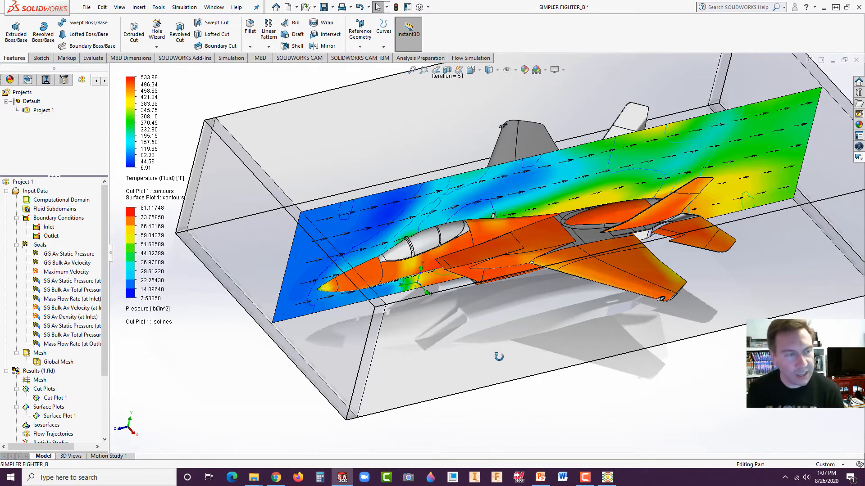
Start a new Flow Trajectories plot with the near-side wing, vertical tail and horizontal tail faces as starting points
{"action": "mouse_move", "coordinate": [523, 318]}
{"action": "middle_mouse_down"}
{"action": "mouse_move", "coordinate": [526, 327]}
{"action": "mouse_move", "coordinate": [529, 306]}
{"action": "middle_mouse_up"}
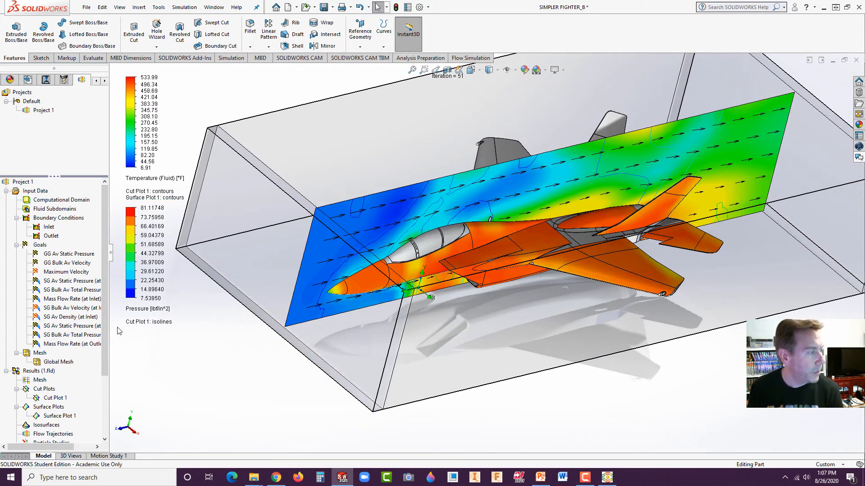
{"action": "scroll", "coordinate": [106, 329], "scroll_direction": "down", "scroll_amount": 3}
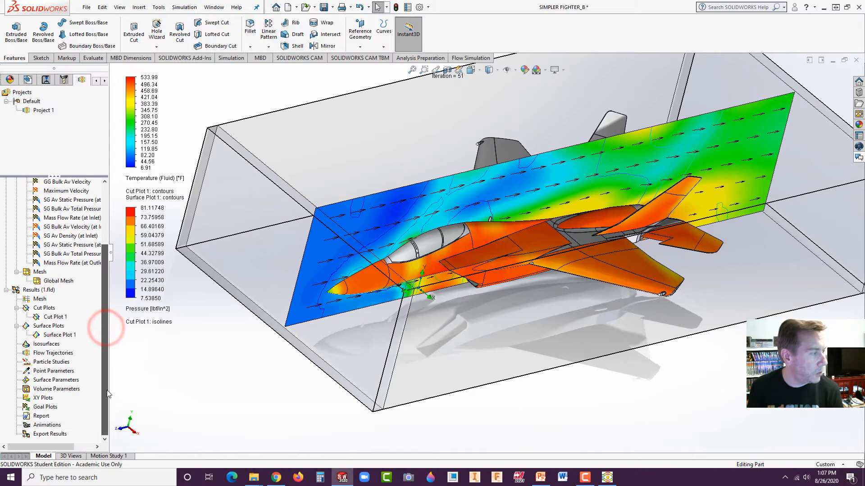
{"action": "left_click", "coordinate": [58, 360]}
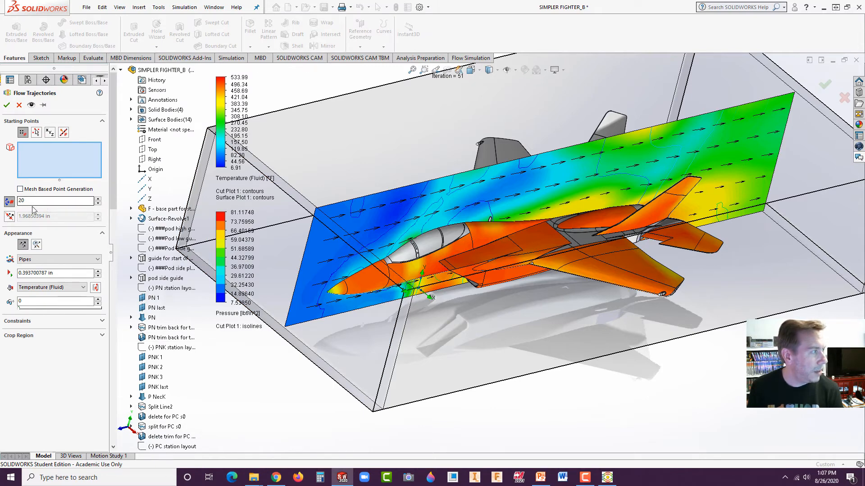
{"action": "left_click", "coordinate": [605, 275]}
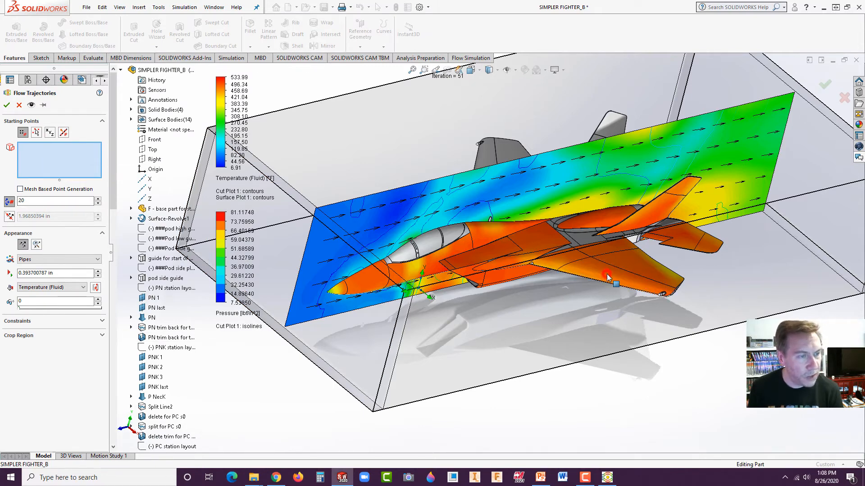
{"action": "left_click", "coordinate": [653, 207]}
{"action": "left_click", "coordinate": [688, 237]}
{"action": "left_click", "coordinate": [708, 243]}
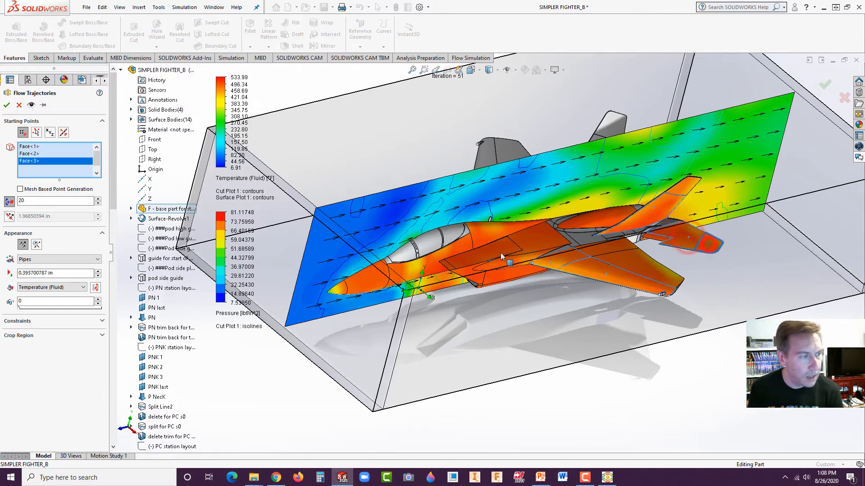
Add the nose, forward fuselage, upper fuselage and intake side faces to the trajectories' starting points
{"action": "left_click", "coordinate": [422, 264]}
{"action": "left_click", "coordinate": [363, 279]}
{"action": "left_click", "coordinate": [332, 292]}
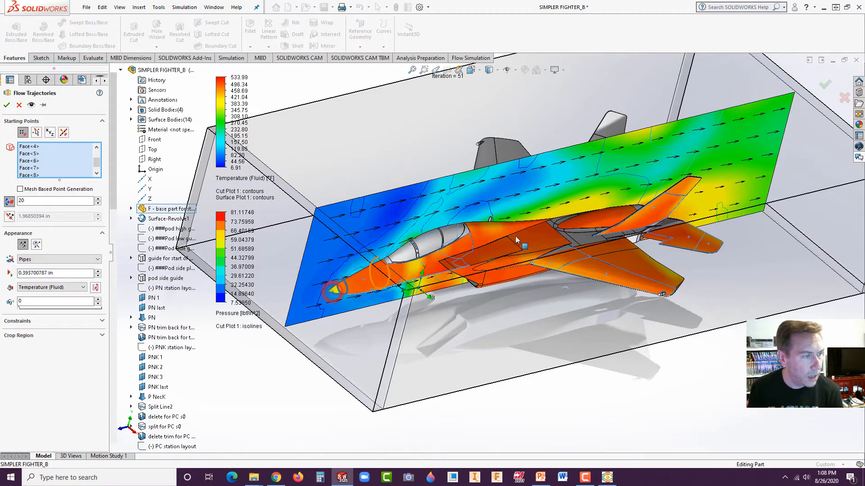
{"action": "left_click", "coordinate": [489, 234]}
{"action": "left_click", "coordinate": [528, 242]}
{"action": "left_click", "coordinate": [486, 251]}
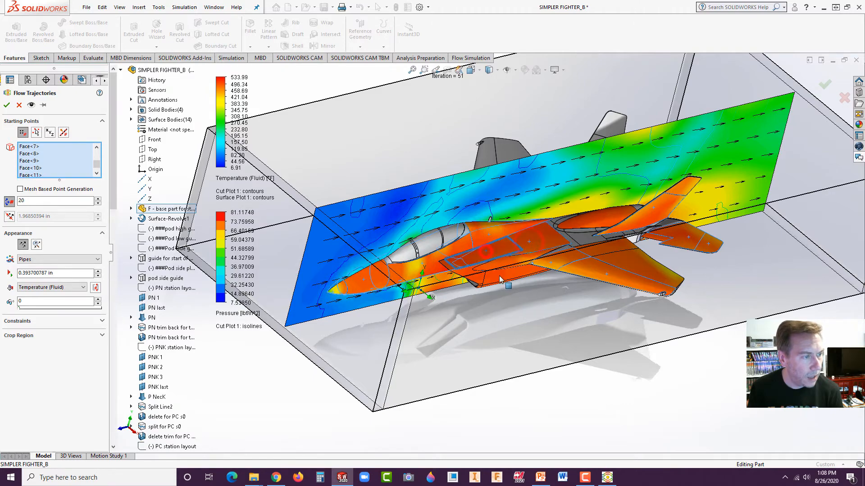
{"action": "left_click", "coordinate": [550, 261]}
{"action": "left_click", "coordinate": [497, 269]}
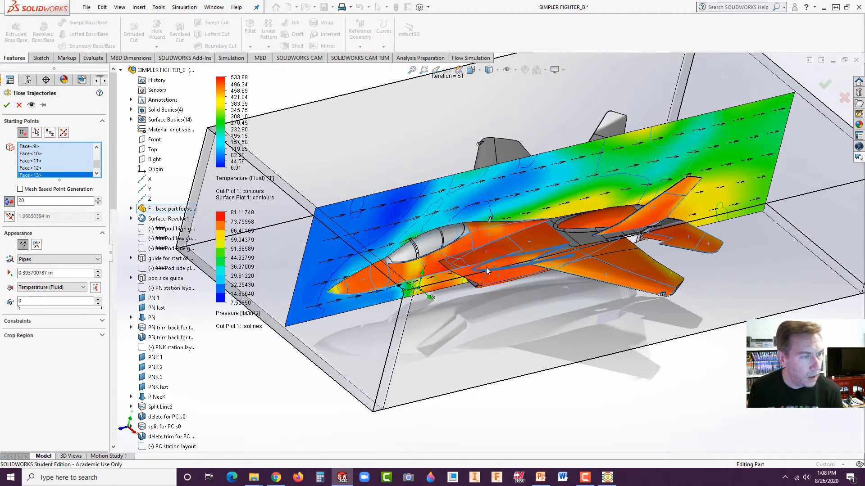
Add the faces on the underside of the fuselage, wing and horizontal tail to the trajectories' starting points
{"action": "middle_click_drag", "start_coordinate": [497, 269], "coordinate": [500, 316]}
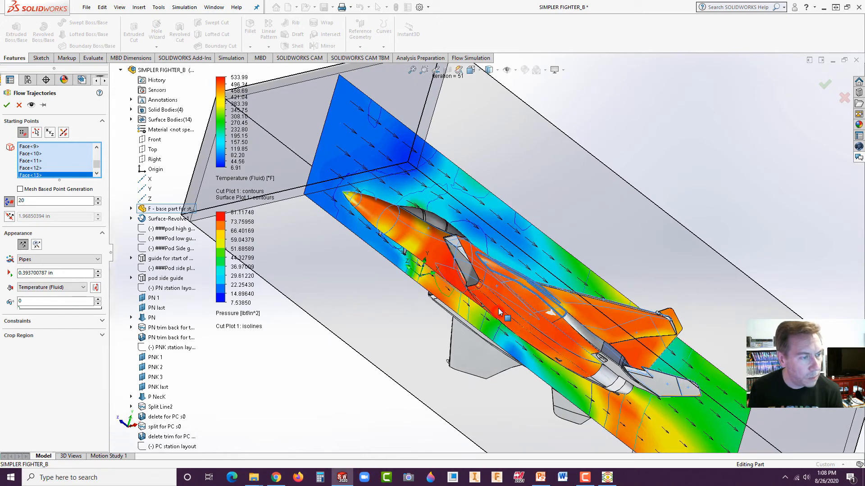
{"action": "left_click", "coordinate": [500, 306]}
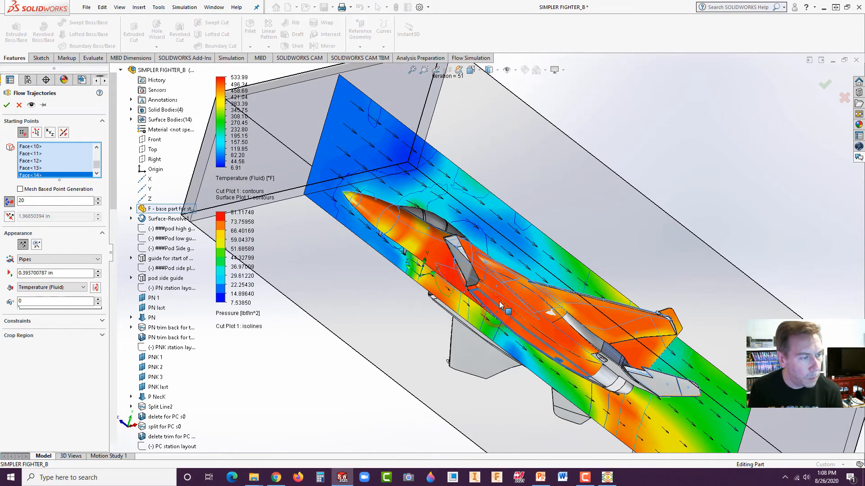
{"action": "left_click", "coordinate": [627, 338]}
{"action": "left_click", "coordinate": [633, 364]}
{"action": "left_click", "coordinate": [653, 380]}
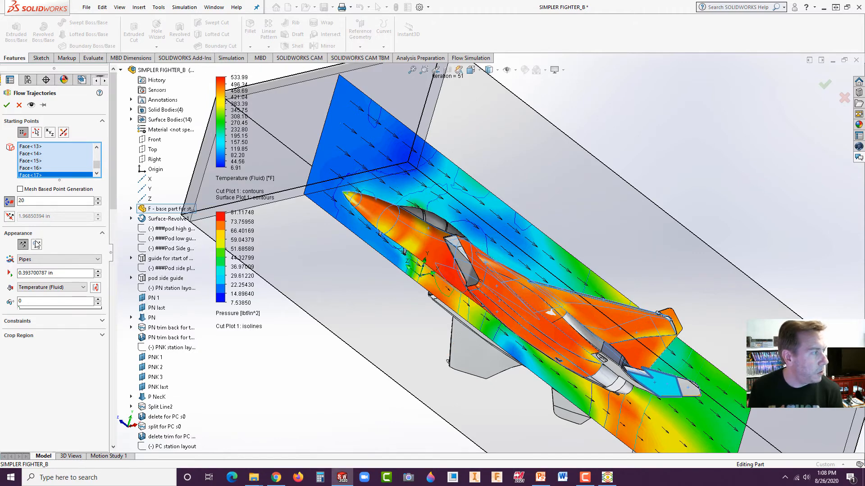
Draw the trajectories as Arrows (flat) and create the flow trajectories plot
{"action": "left_click", "coordinate": [39, 260]}
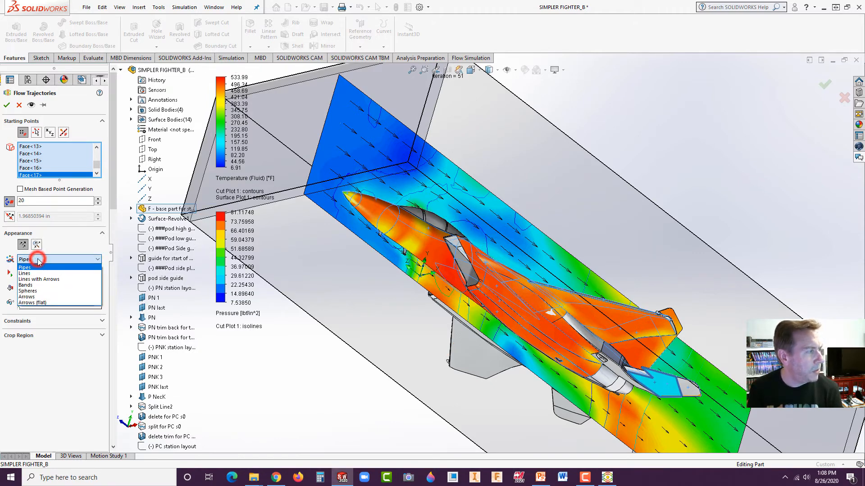
{"action": "left_click", "coordinate": [48, 302]}
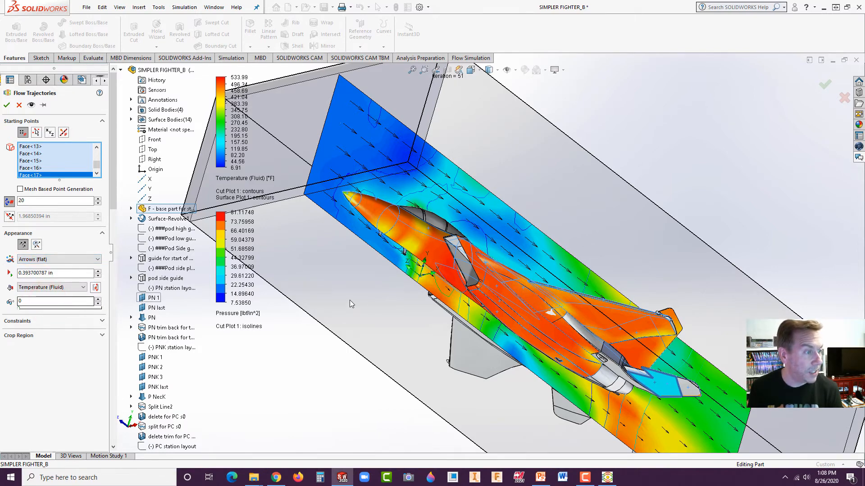
{"action": "key", "text": "f"}
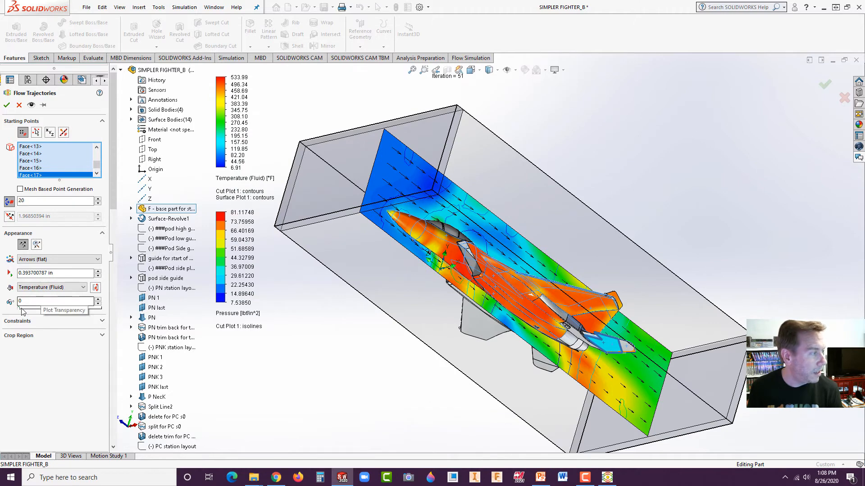
{"action": "left_click_drag", "start_coordinate": [19, 308], "coordinate": [18, 309]}
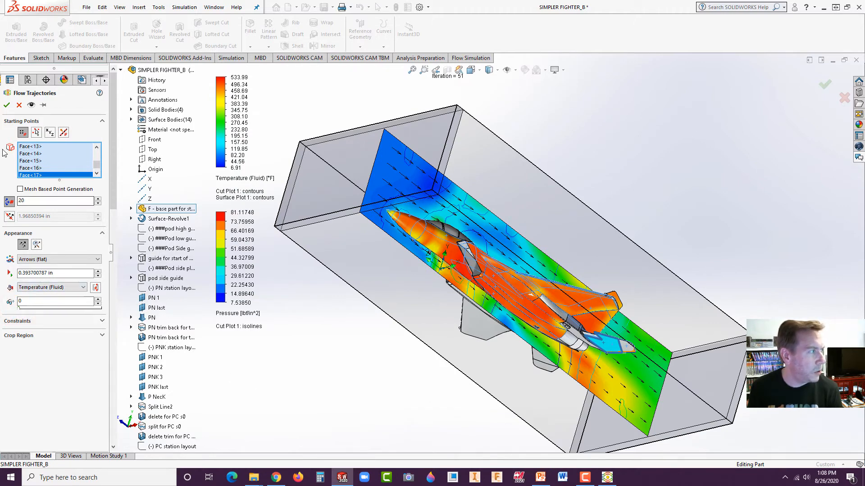
{"action": "left_click", "coordinate": [7, 105]}
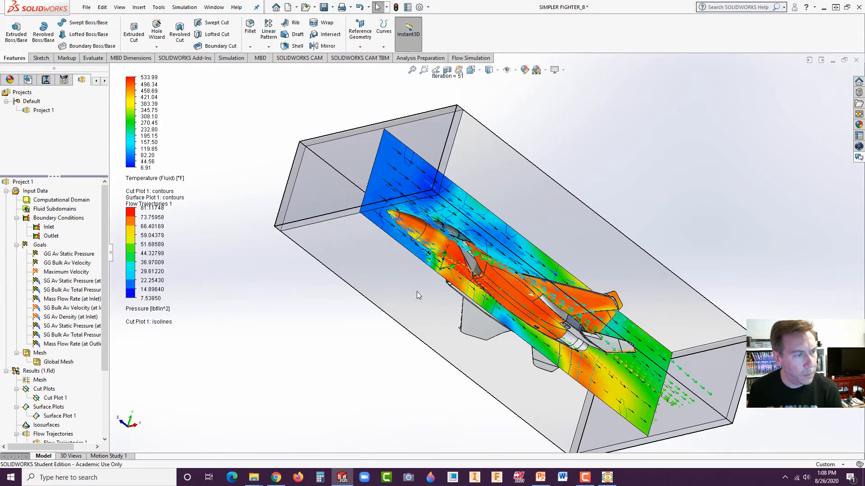
Hide Cut Plot 1 so only the surface plot and flow trajectories are displayed around the aircraft
{"action": "middle_click_drag", "start_coordinate": [449, 268], "coordinate": [534, 284]}
{"action": "scroll", "coordinate": [504, 298], "scroll_direction": "down", "scroll_amount": 3}
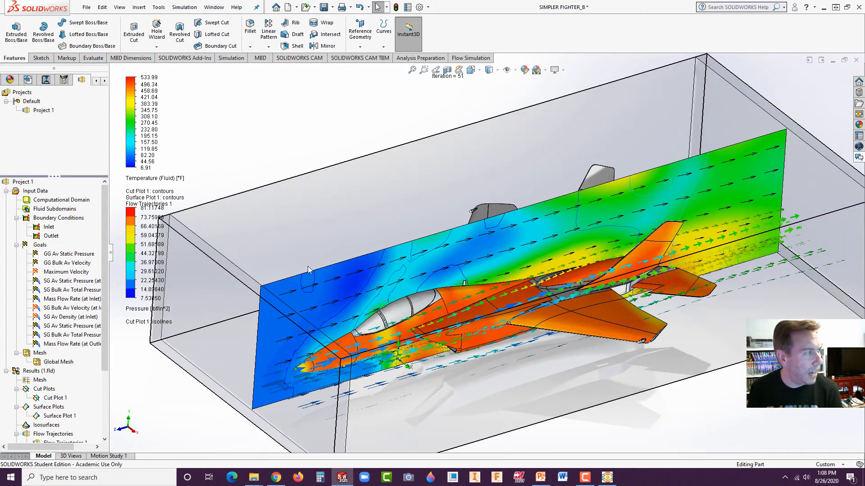
{"action": "right_click", "coordinate": [54, 399]}
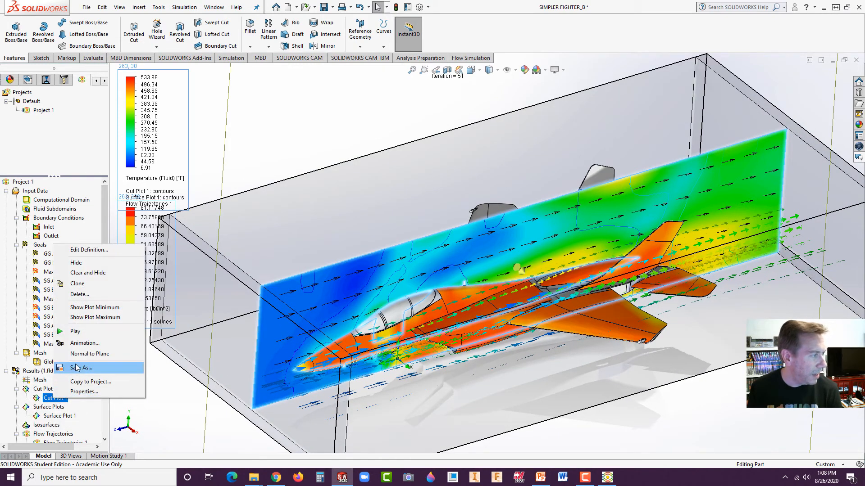
{"action": "left_click", "coordinate": [78, 263]}
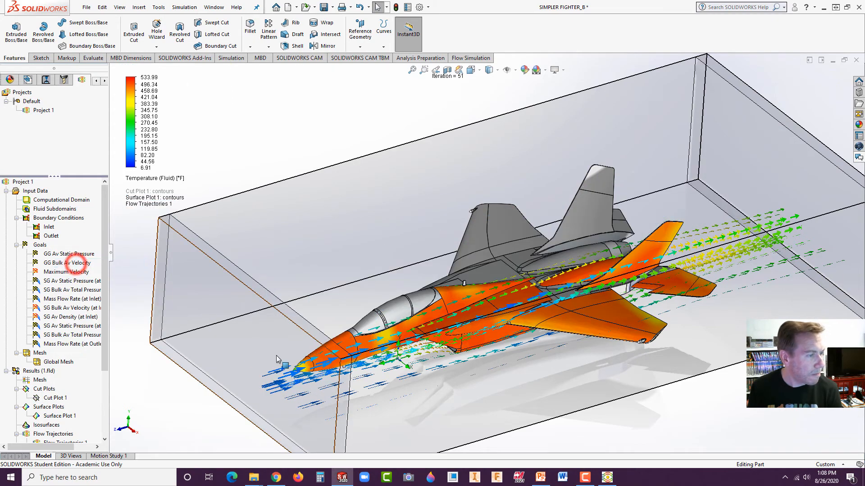
Play the animation of Flow Trajectories 1
{"action": "scroll", "coordinate": [487, 340], "scroll_direction": "down", "scroll_amount": 4}
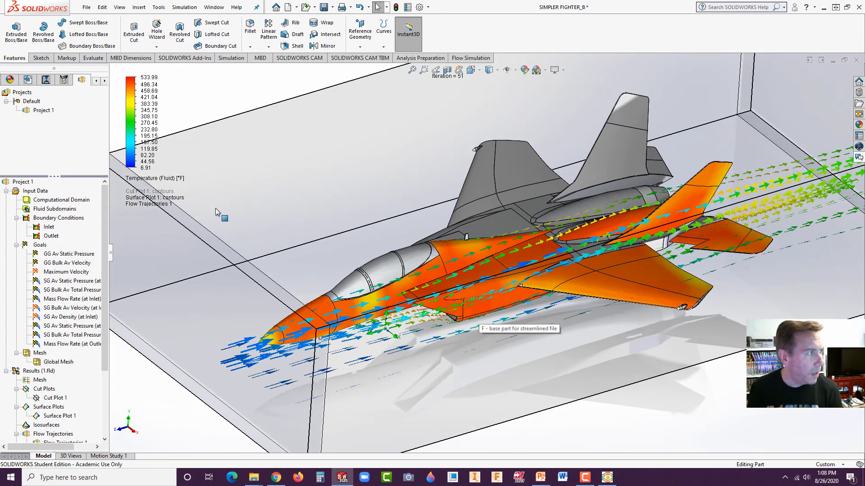
{"action": "left_click_drag", "start_coordinate": [107, 348], "coordinate": [114, 377]}
{"action": "right_click", "coordinate": [68, 398]}
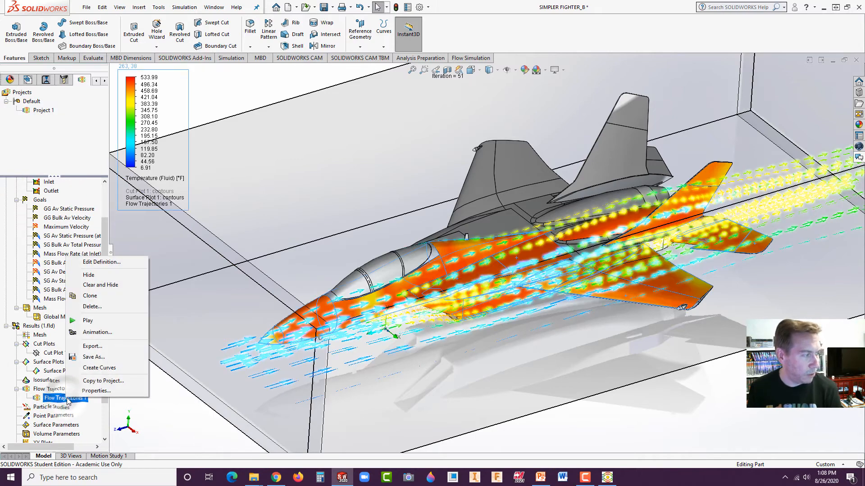
{"action": "left_click", "coordinate": [85, 321]}
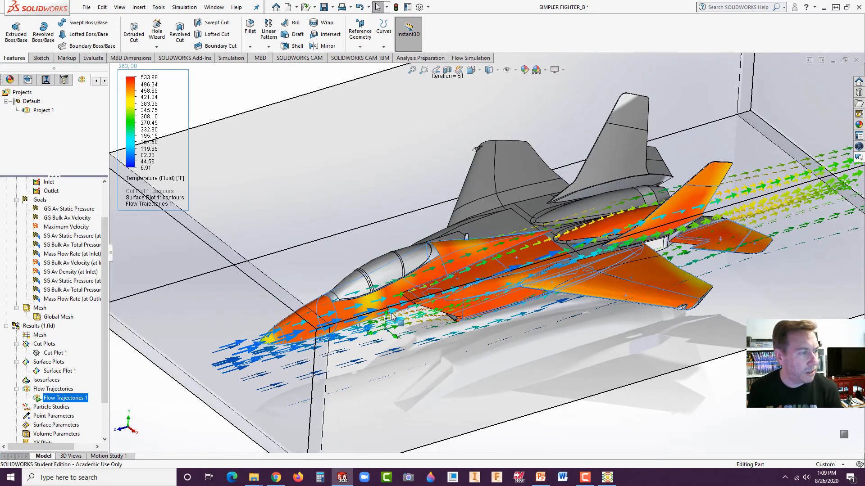
Examine the animated flow arrows along the aircraft's side and underside, including close up between the engine intakes
{"action": "middle_click_drag", "start_coordinate": [391, 315], "coordinate": [259, 207]}
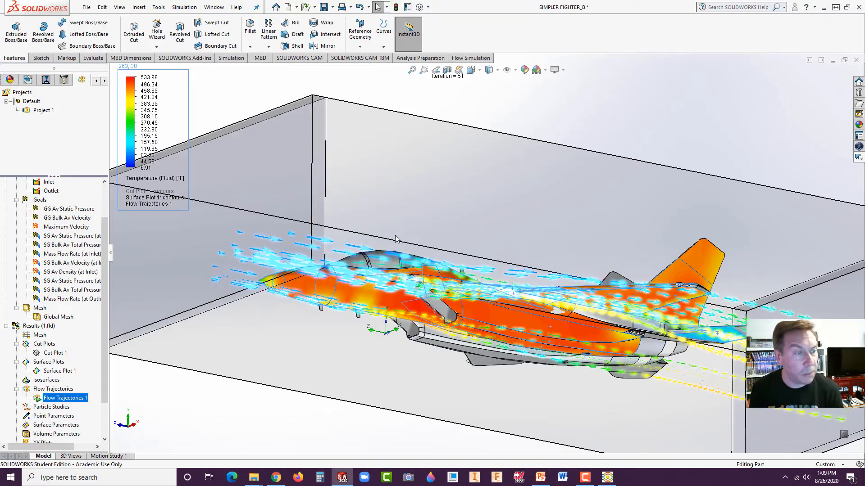
{"action": "middle_click_drag", "start_coordinate": [396, 239], "coordinate": [482, 341]}
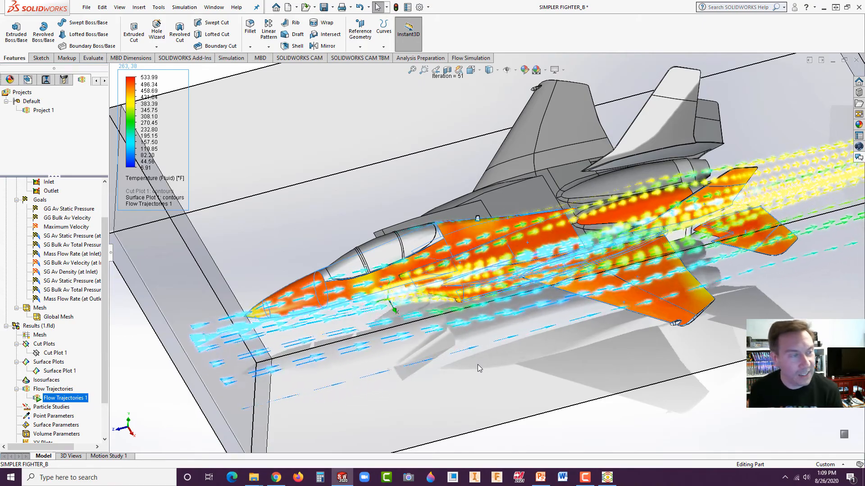
{"action": "middle_click_drag", "start_coordinate": [481, 359], "coordinate": [504, 221]}
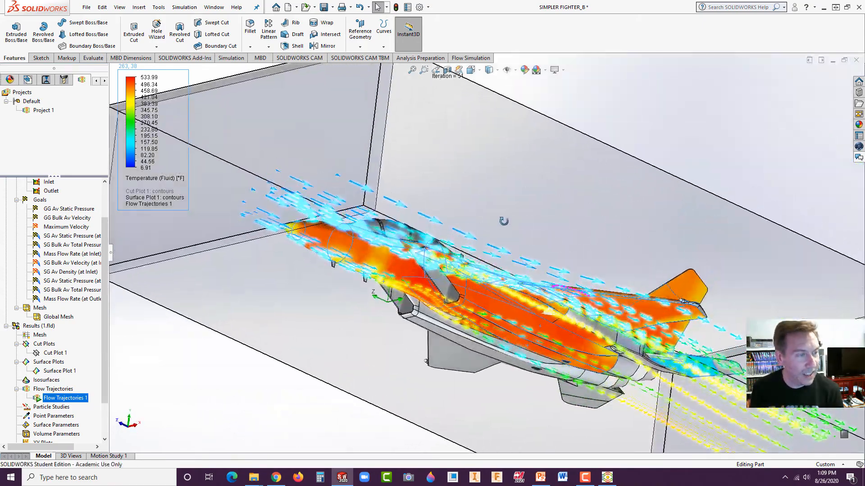
{"action": "scroll", "coordinate": [588, 294], "scroll_direction": "down", "scroll_amount": 4}
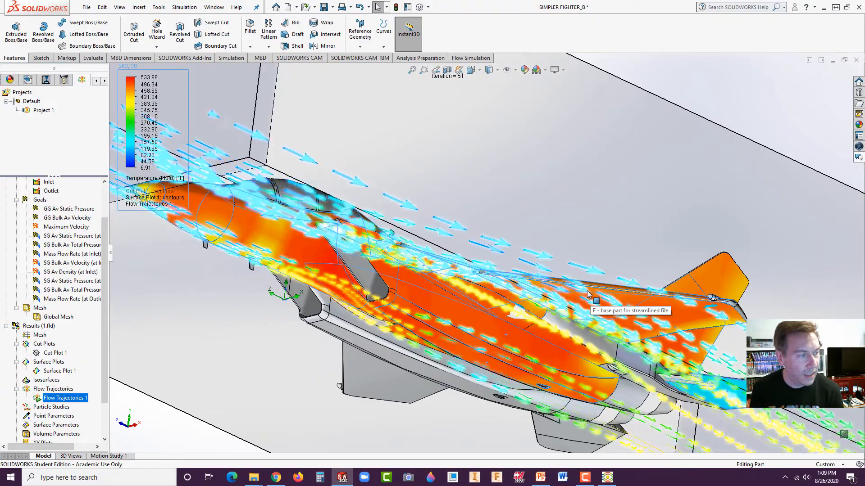
{"action": "scroll", "coordinate": [588, 294], "scroll_direction": "down", "scroll_amount": 6}
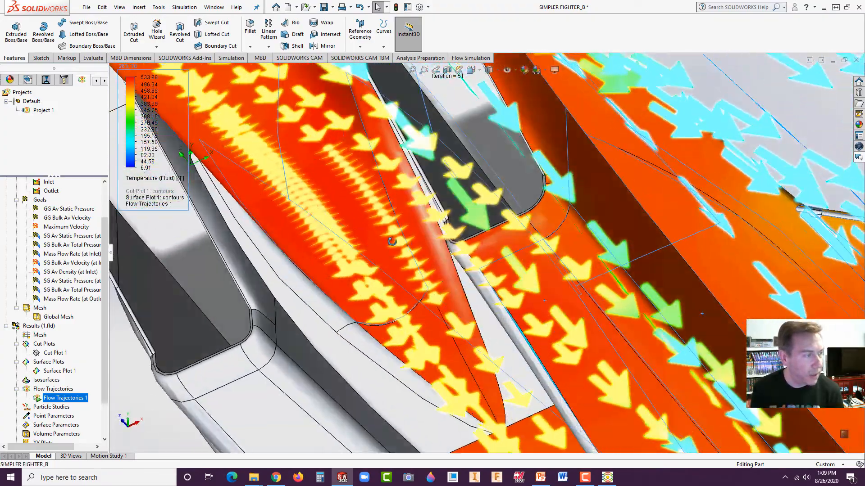
{"action": "middle_click_drag", "start_coordinate": [392, 242], "coordinate": [399, 223]}
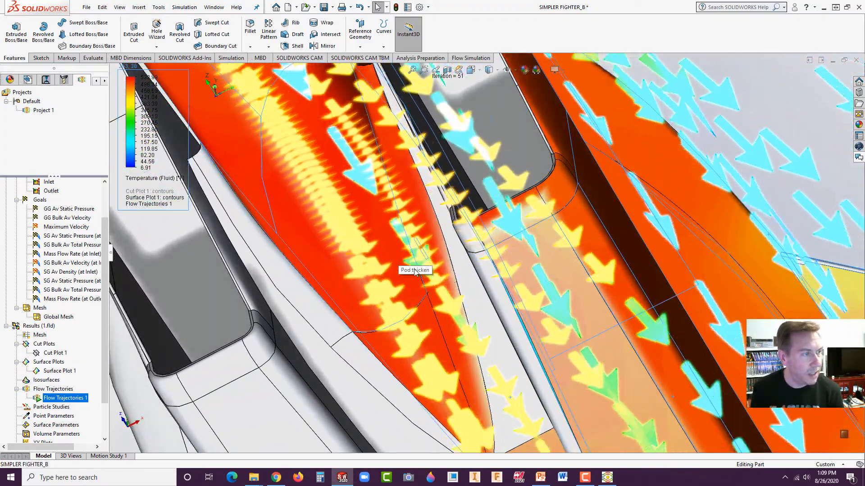
{"action": "scroll", "coordinate": [316, 234], "scroll_direction": "up", "scroll_amount": 6}
Deselect the trajectories and examine how the flow arrows move past the intake openings, nose and wing
{"action": "left_click", "coordinate": [245, 201]}
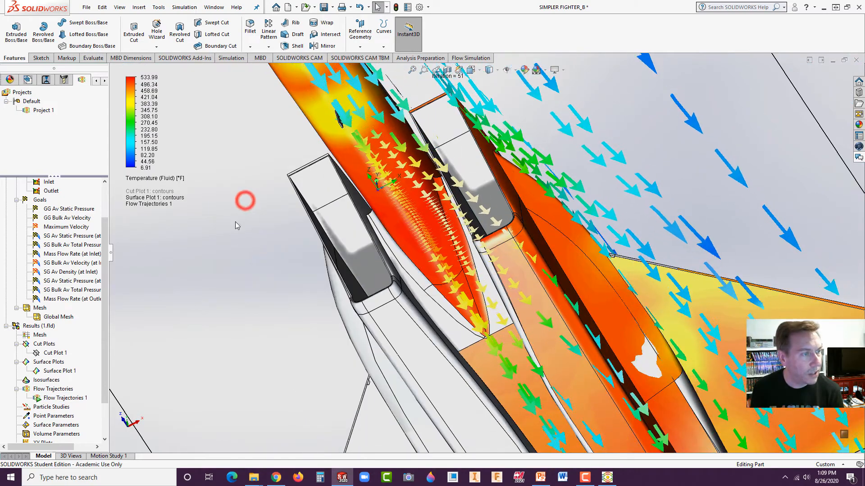
{"action": "middle_click_drag", "start_coordinate": [255, 258], "coordinate": [414, 231]}
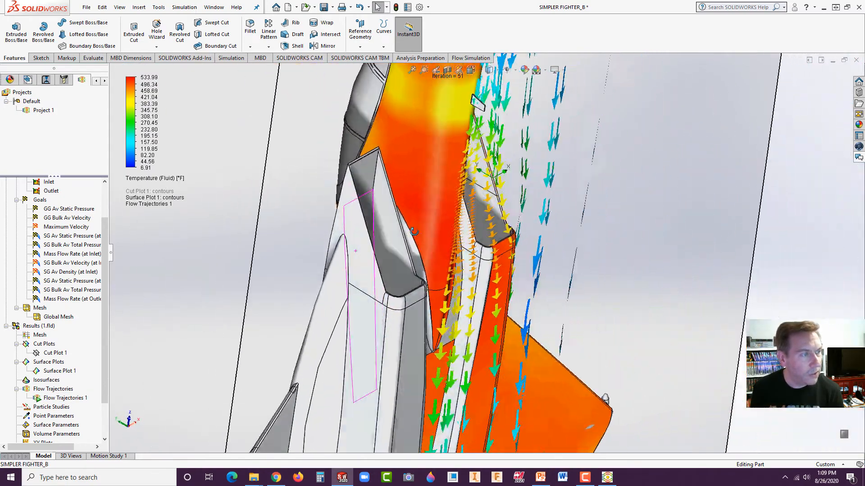
{"action": "scroll", "coordinate": [463, 225], "scroll_direction": "down", "scroll_amount": 3}
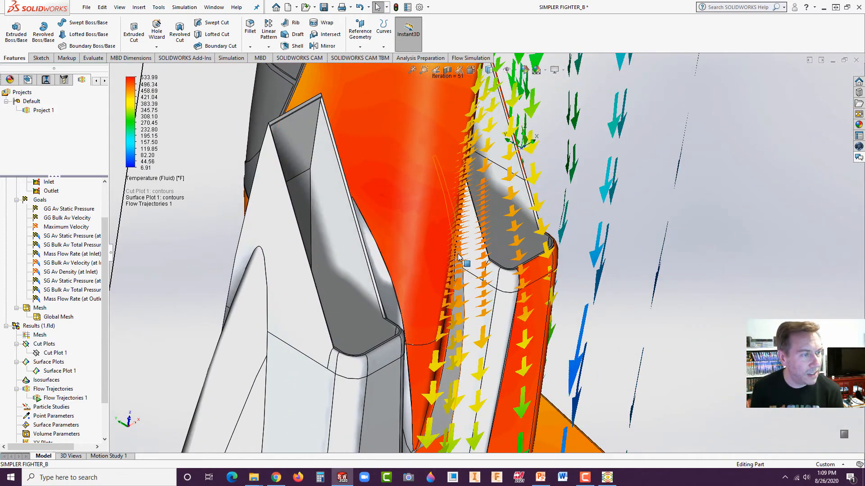
{"action": "middle_click_drag", "start_coordinate": [458, 257], "coordinate": [276, 361]}
{"action": "scroll", "coordinate": [406, 311], "scroll_direction": "up", "scroll_amount": 5}
{"action": "middle_click_drag", "start_coordinate": [426, 295], "coordinate": [490, 310]}
{"action": "scroll", "coordinate": [518, 302], "scroll_direction": "down", "scroll_amount": 3}
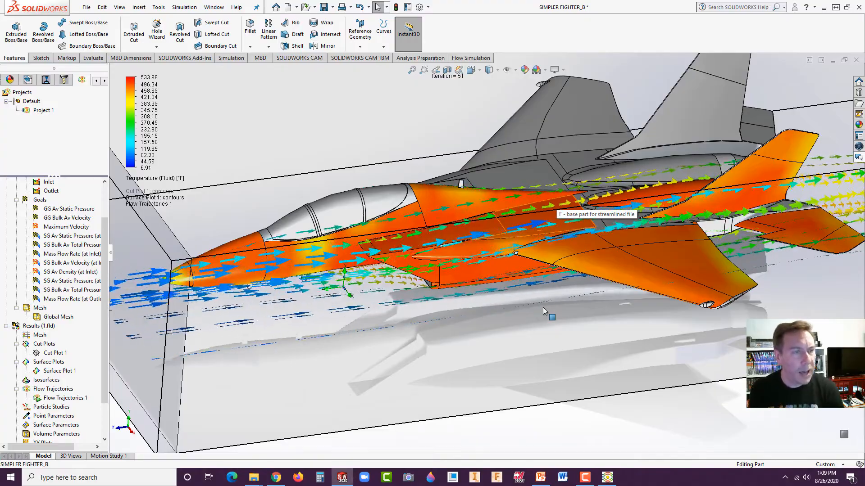
{"action": "middle_click_drag", "start_coordinate": [440, 307], "coordinate": [412, 266]}
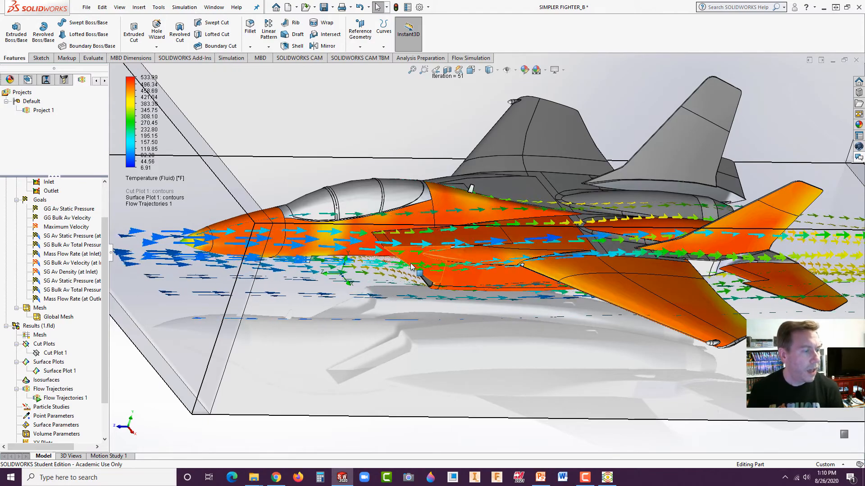
Switch to Chrome and open the related Air & Space Magazine image on supersonic inlets in the Mach 2 aircraft results
{"action": "left_click", "coordinate": [277, 478]}
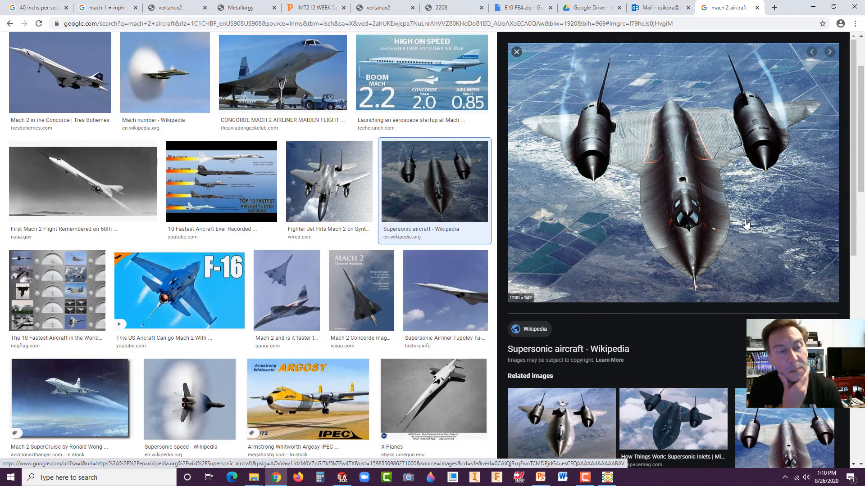
{"action": "left_click", "coordinate": [671, 413]}
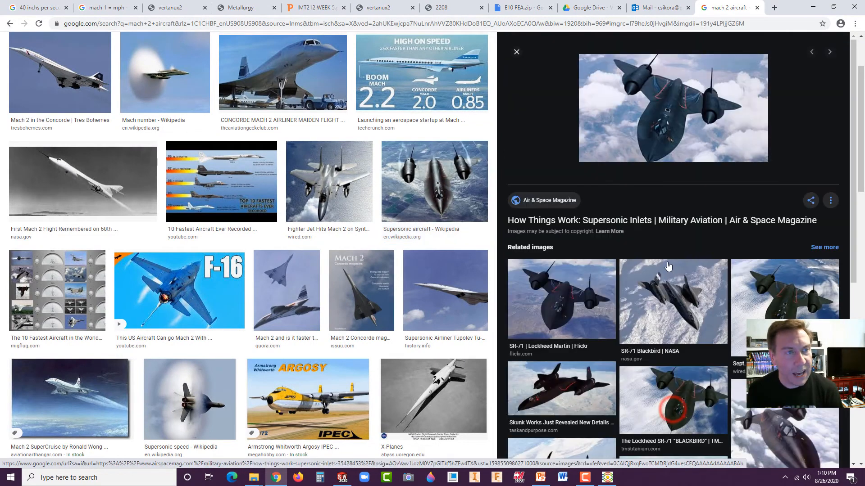
View the related Task & Purpose image of the SR-71 Blackbird and return to SOLIDWORKS
{"action": "left_click", "coordinate": [563, 388]}
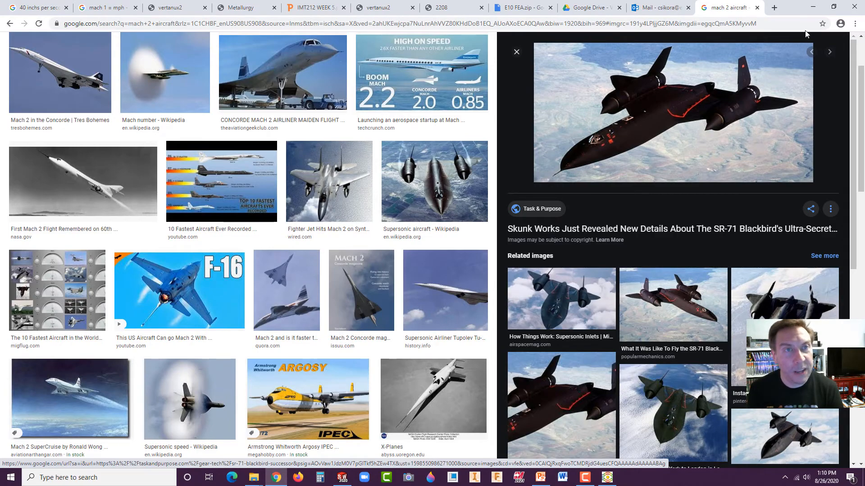
{"action": "left_click", "coordinate": [813, 8]}
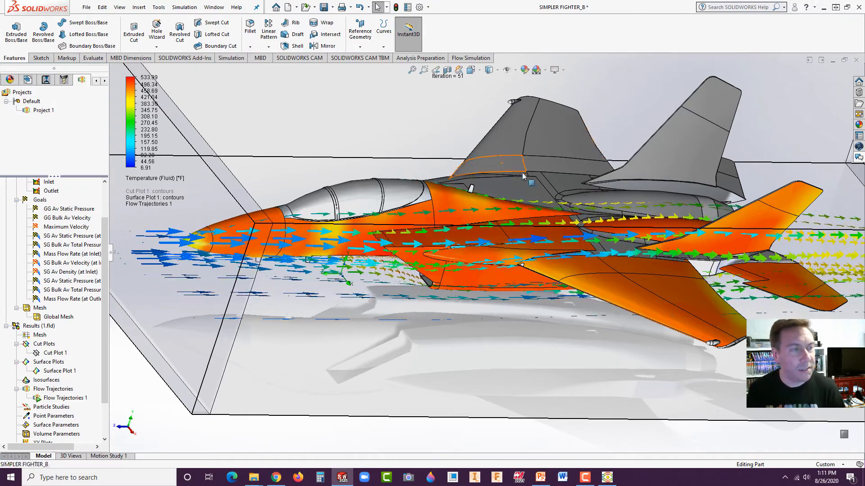
Stop the animation of Flow Trajectories 1
{"action": "middle_click_drag", "start_coordinate": [531, 148], "coordinate": [493, 198]}
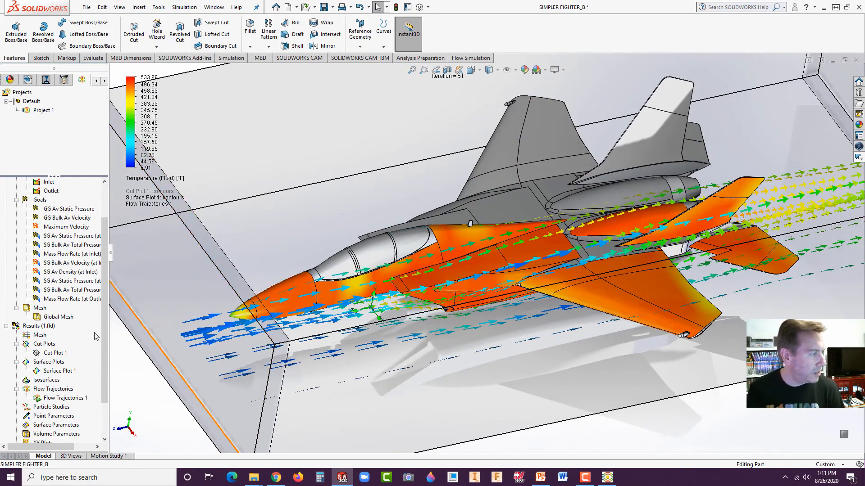
{"action": "right_click", "coordinate": [55, 399]}
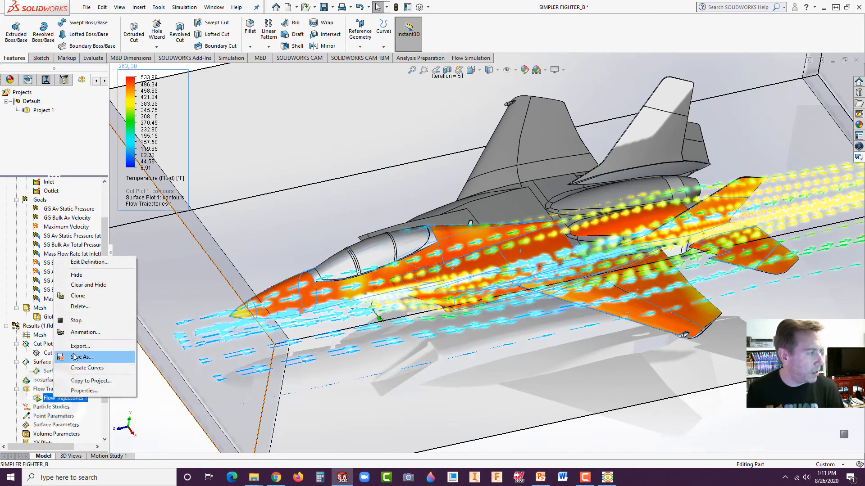
{"action": "left_click", "coordinate": [61, 321]}
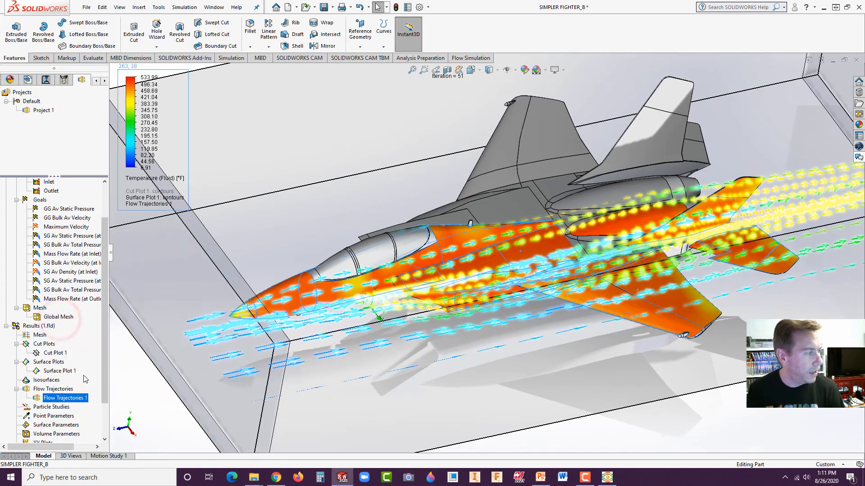
Start inserting a new isosurfaces plot in the Flow Simulation results
{"action": "right_click", "coordinate": [35, 380]}
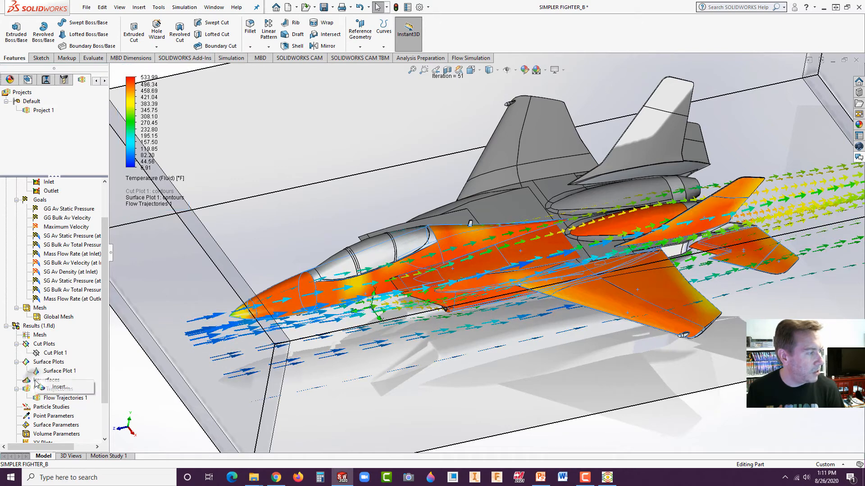
{"action": "left_click", "coordinate": [49, 386]}
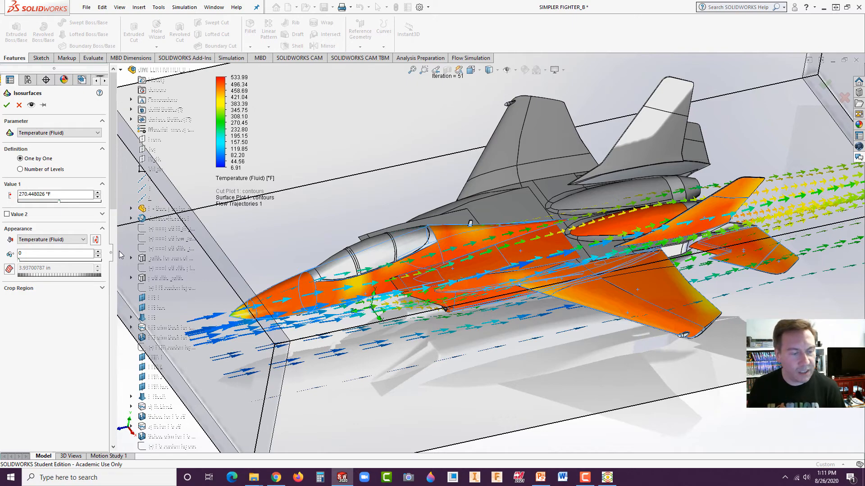
Switch to Chrome, view the Wikipedia Mach number image of the jet with its vapor cone, and return to SOLIDWORKS
{"action": "left_click", "coordinate": [276, 478]}
{"action": "left_click", "coordinate": [159, 89]}
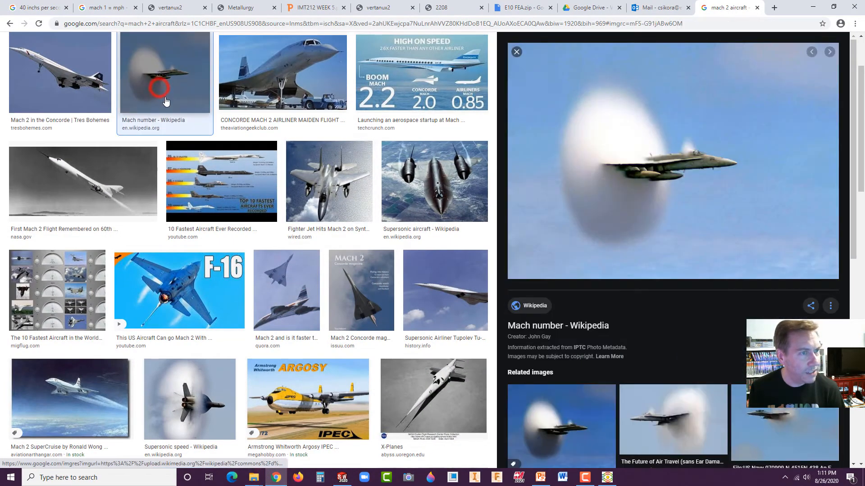
{"action": "left_click", "coordinate": [813, 7]}
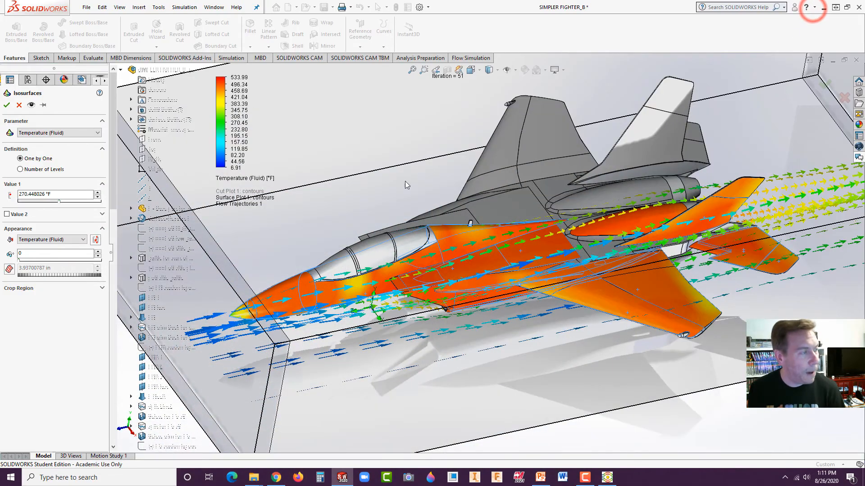
Color the isosurfaces by Pressure and create the plot around the whole aircraft
{"action": "left_click", "coordinate": [53, 240]}
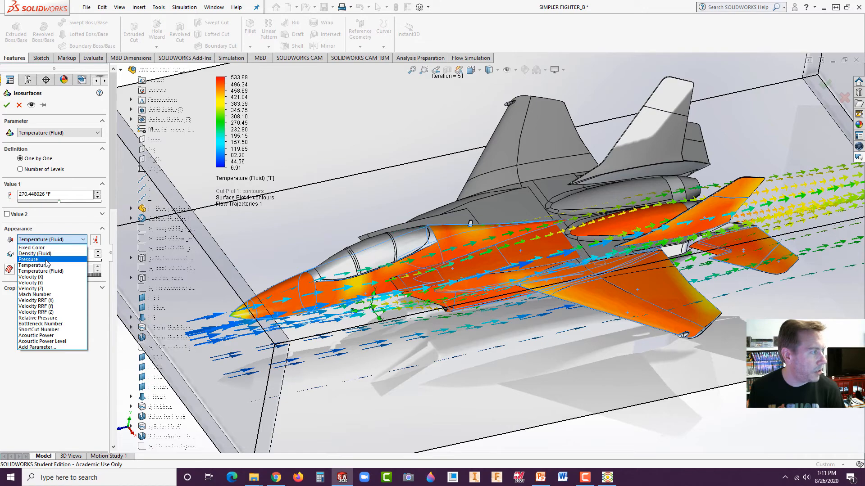
{"action": "left_click", "coordinate": [46, 260]}
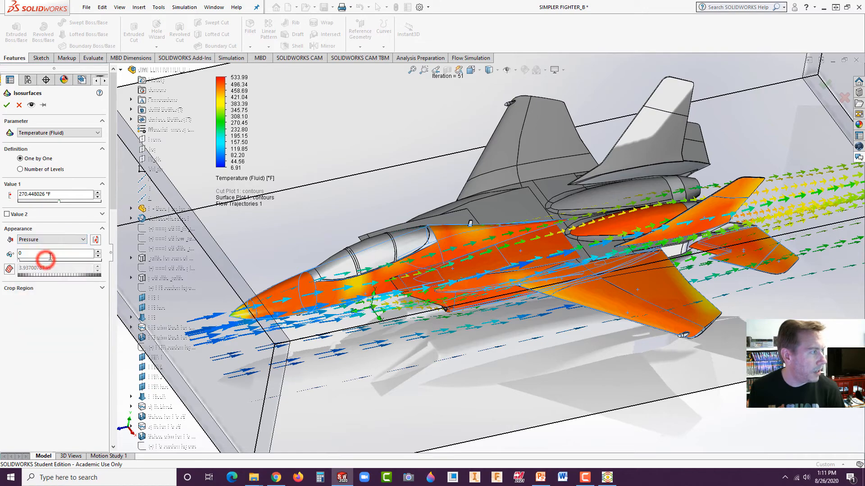
{"action": "left_click", "coordinate": [6, 105]}
{"action": "scroll", "coordinate": [506, 278], "scroll_direction": "up", "scroll_amount": 5}
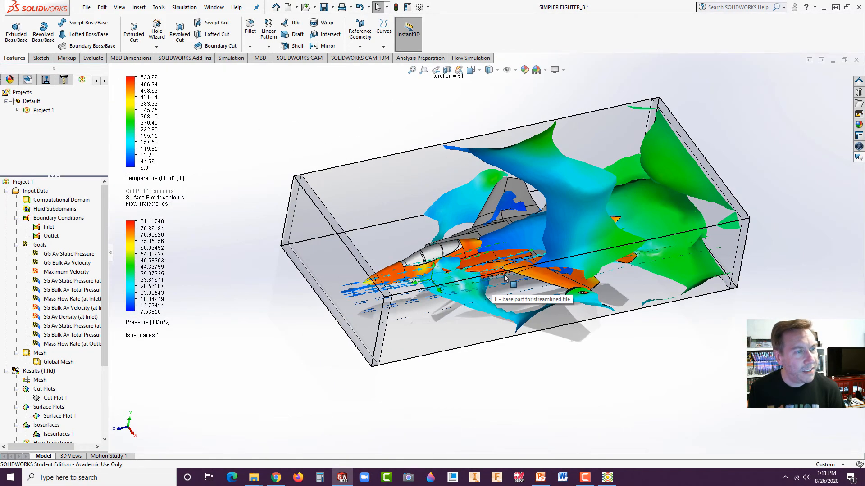
{"action": "middle_click_drag", "start_coordinate": [506, 278], "coordinate": [525, 236]}
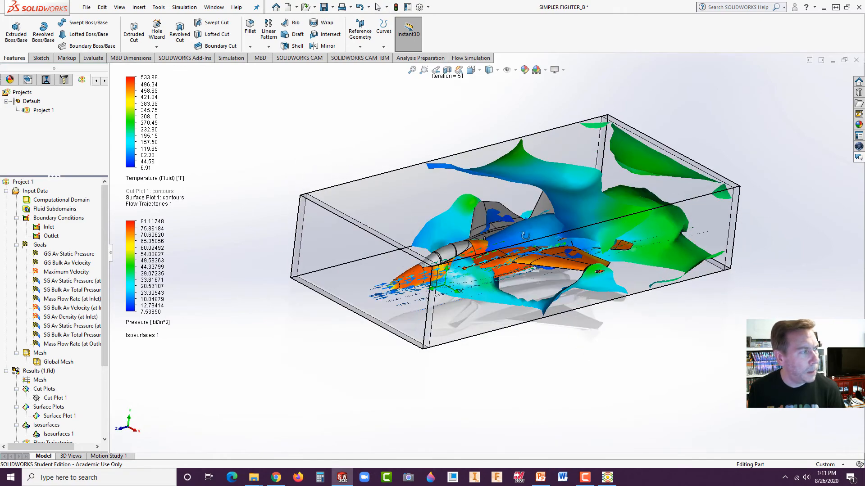
Try to open the animation of Isosurfaces 1
{"action": "right_click", "coordinate": [53, 434]}
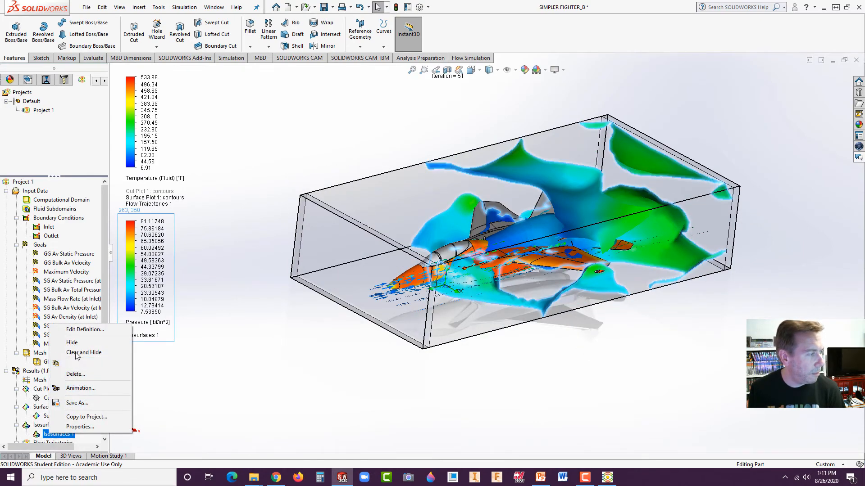
{"action": "left_click", "coordinate": [92, 387]}
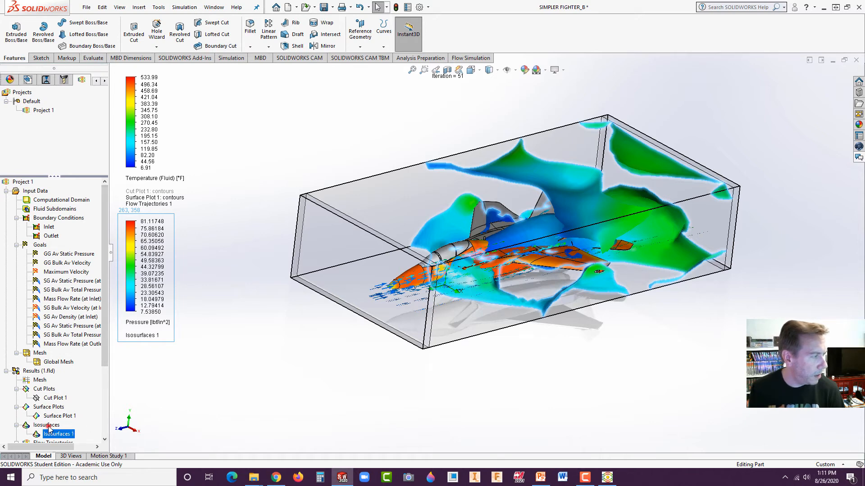
{"action": "left_click", "coordinate": [58, 415]}
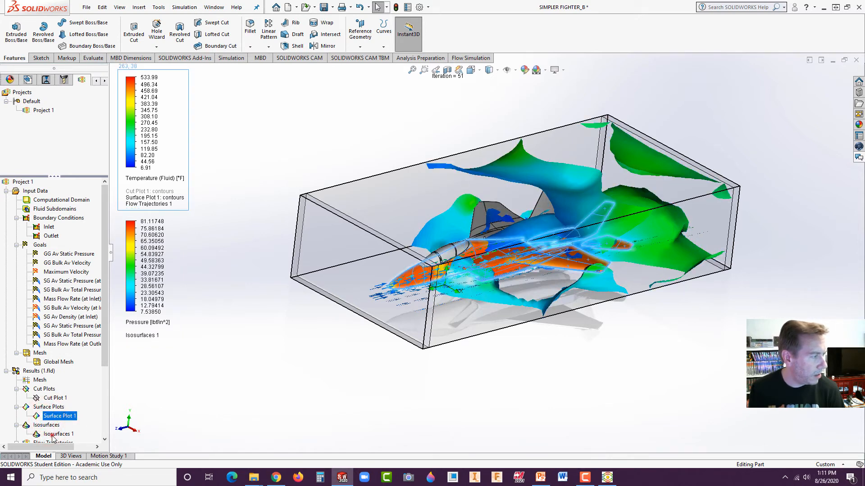
{"action": "right_click", "coordinate": [53, 435]}
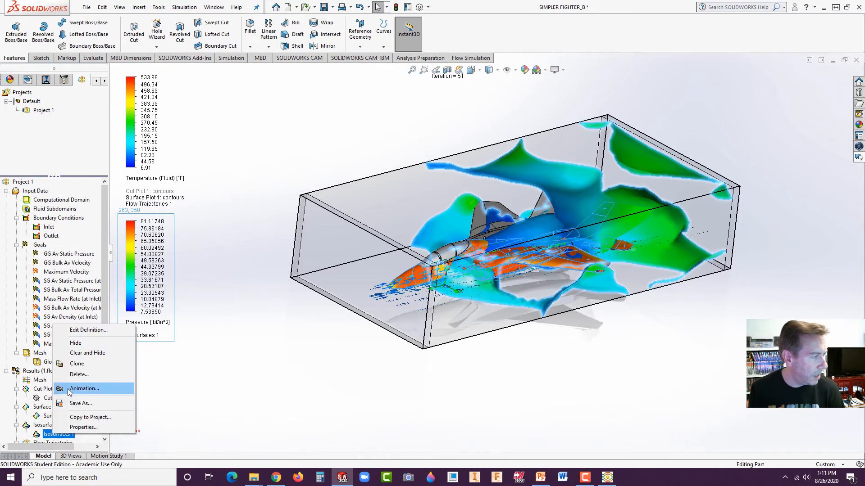
{"action": "left_click", "coordinate": [62, 390]}
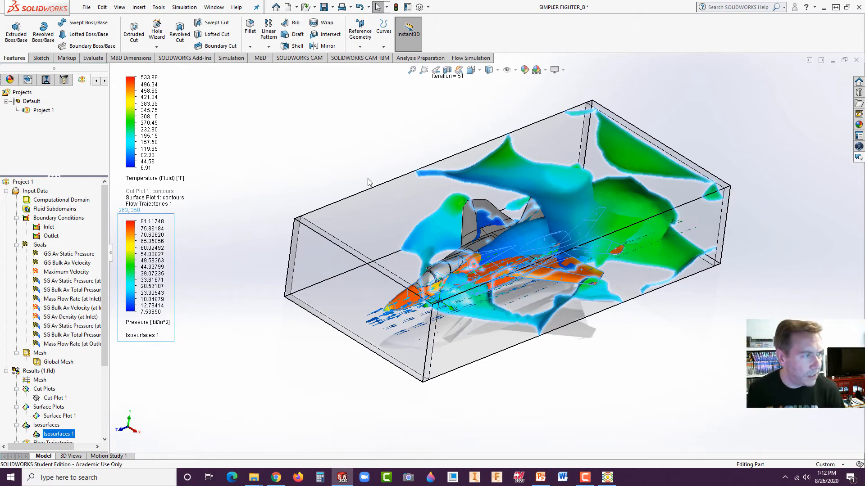
{"action": "left_click", "coordinate": [340, 166]}
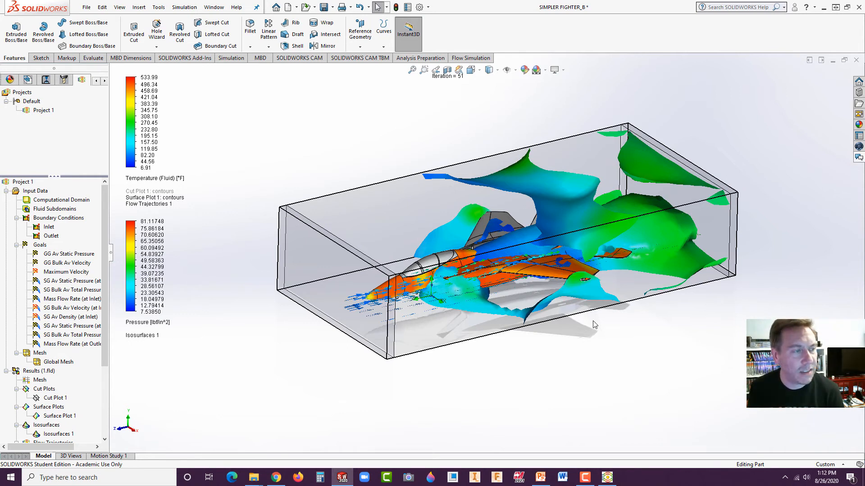
Examine the pressure isosurfaces around the aircraft and compare them with the Mach number image in Chrome, ending back in SOLIDWORKS
{"action": "middle_click_drag", "start_coordinate": [588, 326], "coordinate": [590, 346]}
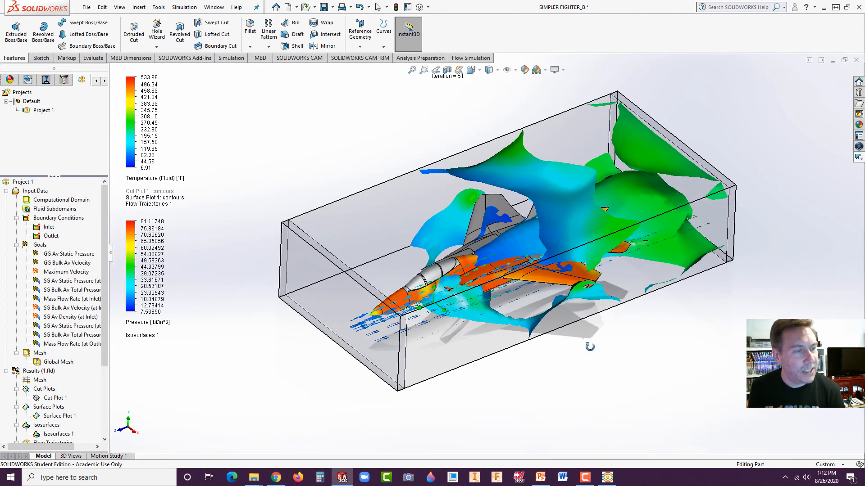
{"action": "scroll", "coordinate": [606, 320], "scroll_direction": "down", "scroll_amount": 2}
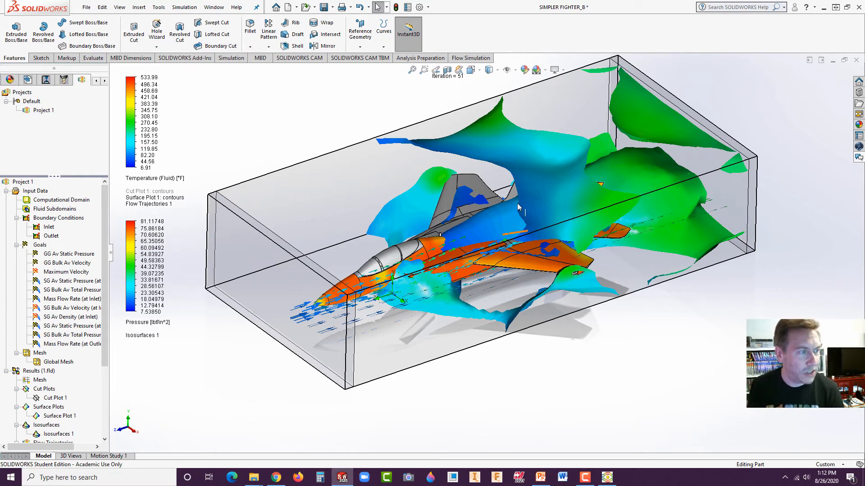
{"action": "left_click", "coordinate": [343, 477]}
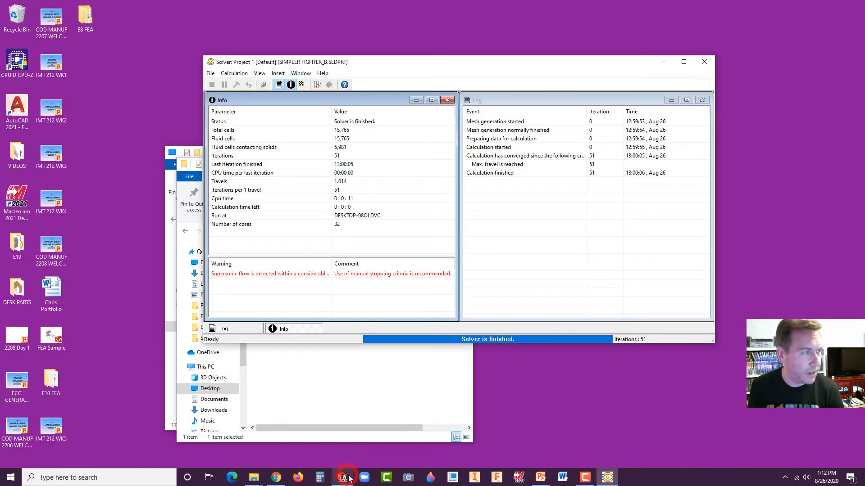
{"action": "left_click", "coordinate": [342, 478]}
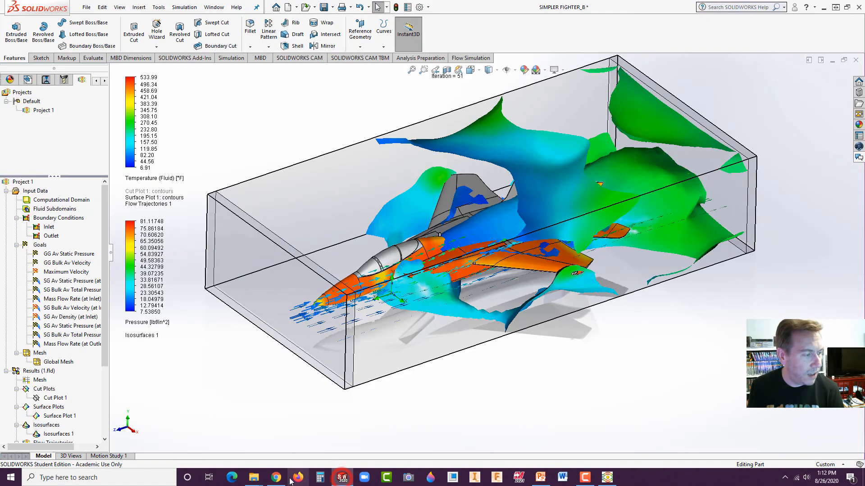
{"action": "left_click", "coordinate": [276, 477]}
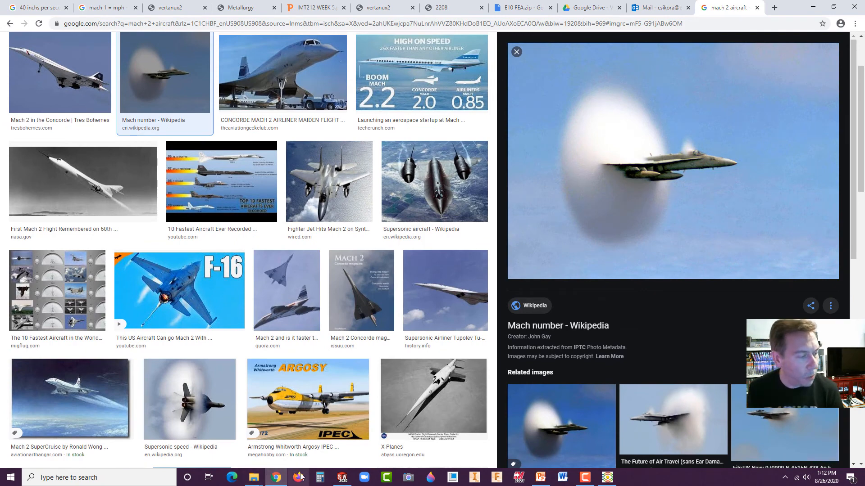
{"action": "left_click", "coordinate": [341, 478]}
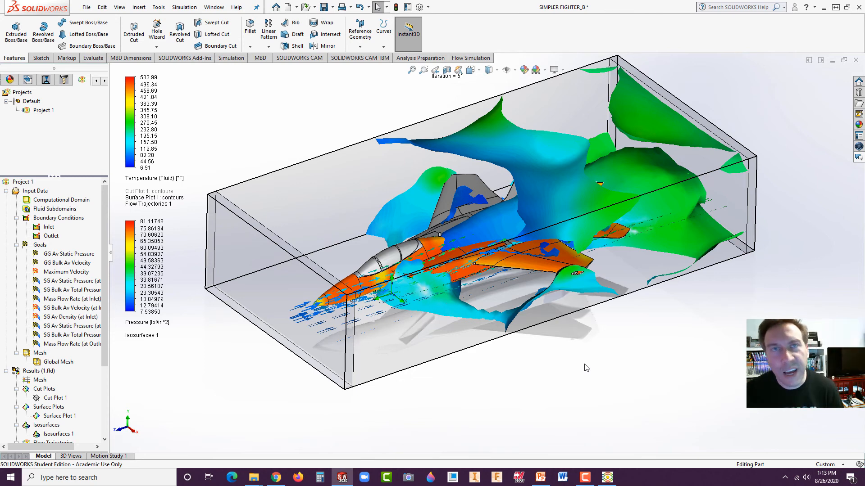
Print the current screen image of the flow results with Microsoft Print to PDF
{"action": "left_click", "coordinate": [84, 8]}
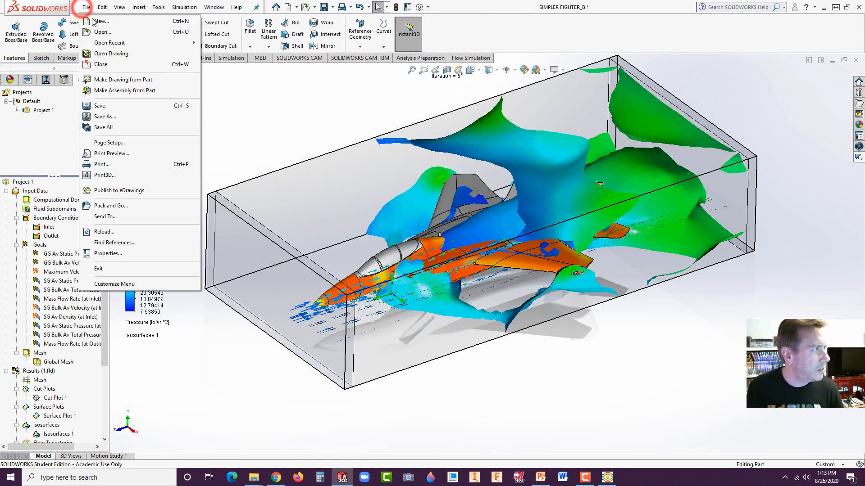
{"action": "left_click", "coordinate": [112, 165]}
{"action": "left_click", "coordinate": [464, 154]}
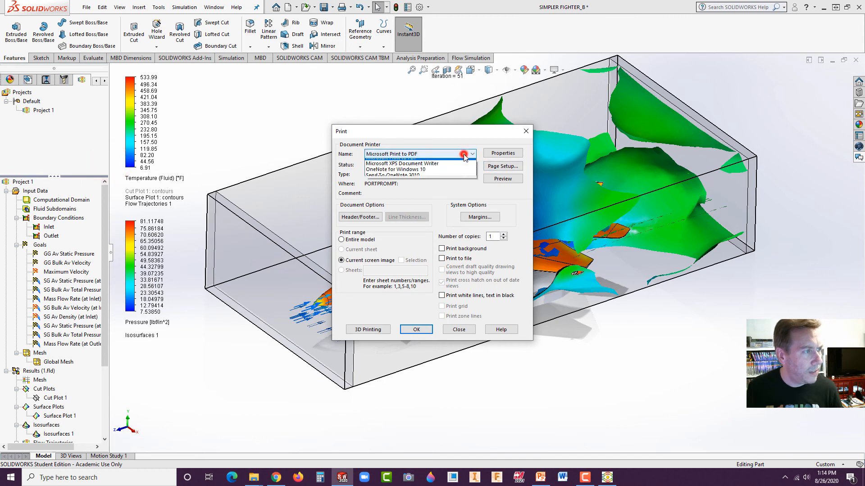
{"action": "left_click", "coordinate": [464, 154]}
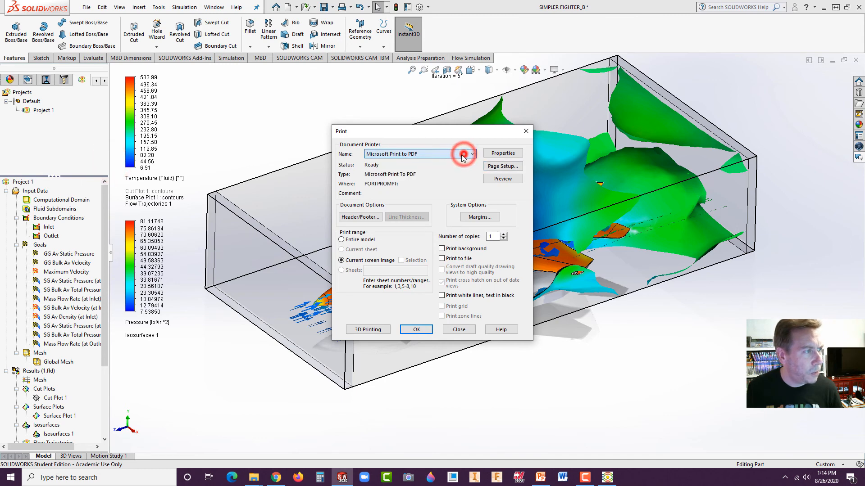
{"action": "left_click", "coordinate": [417, 329]}
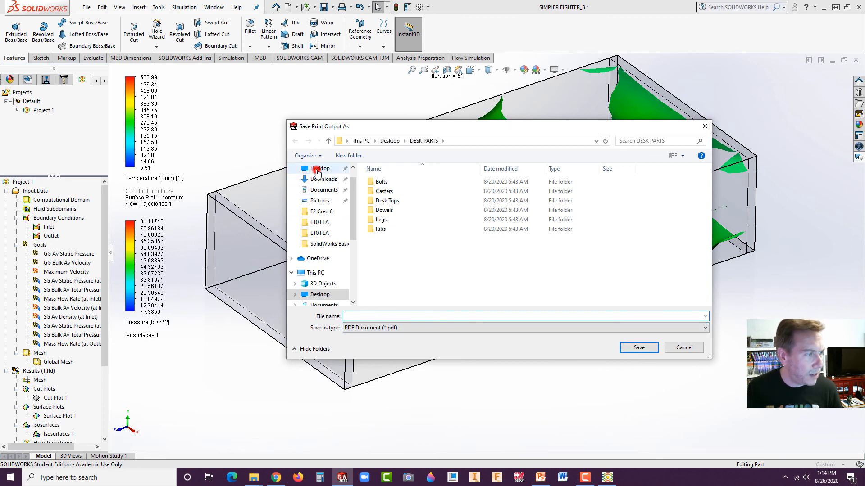
Try to save the PDF output on the Desktop as E8 FEA
{"action": "left_click", "coordinate": [320, 168]}
{"action": "left_click", "coordinate": [355, 316]}
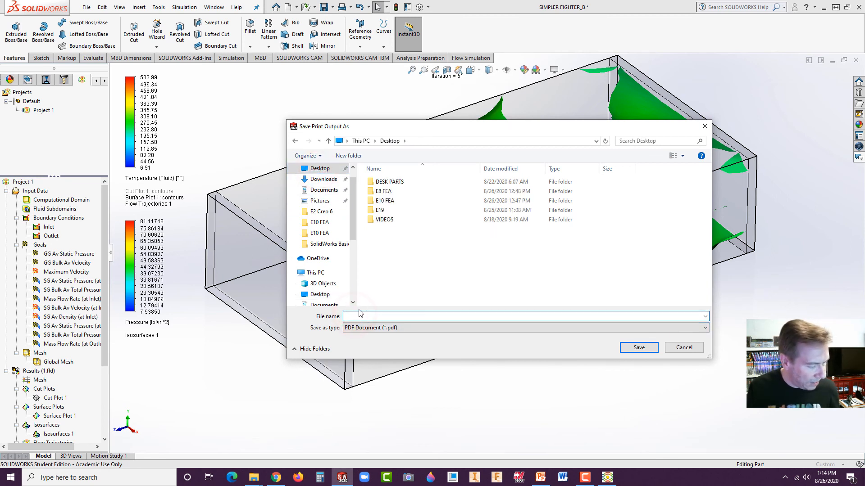
{"action": "type", "text": "E8 FEA"}
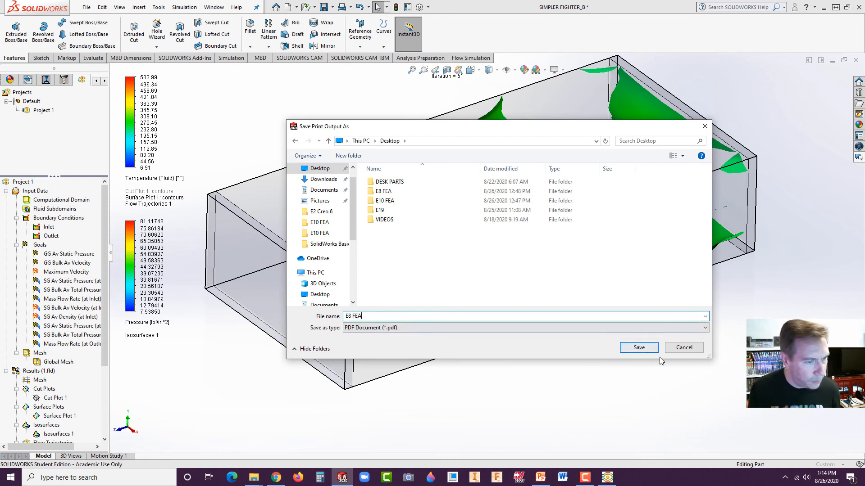
{"action": "left_click", "coordinate": [638, 348]}
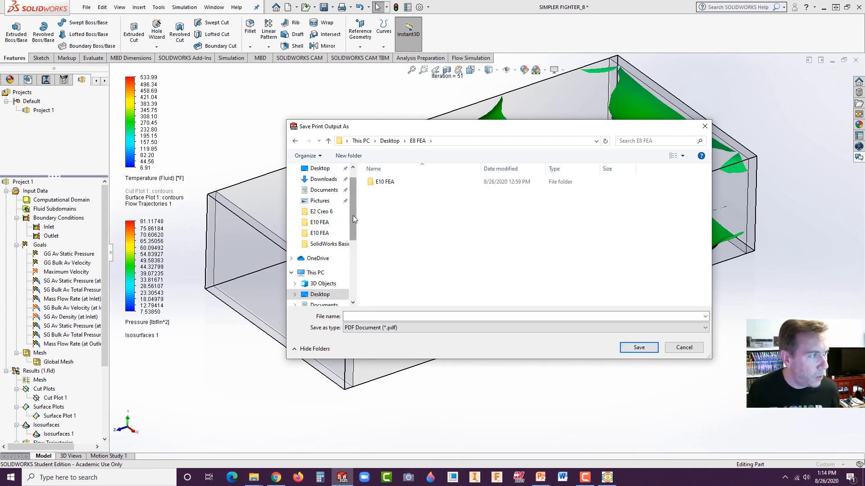
Save the PDF print output on the Desktop as E8b
{"action": "left_click_drag", "start_coordinate": [353, 215], "coordinate": [352, 209]}
{"action": "left_click", "coordinate": [320, 186]}
{"action": "left_click", "coordinate": [353, 316]}
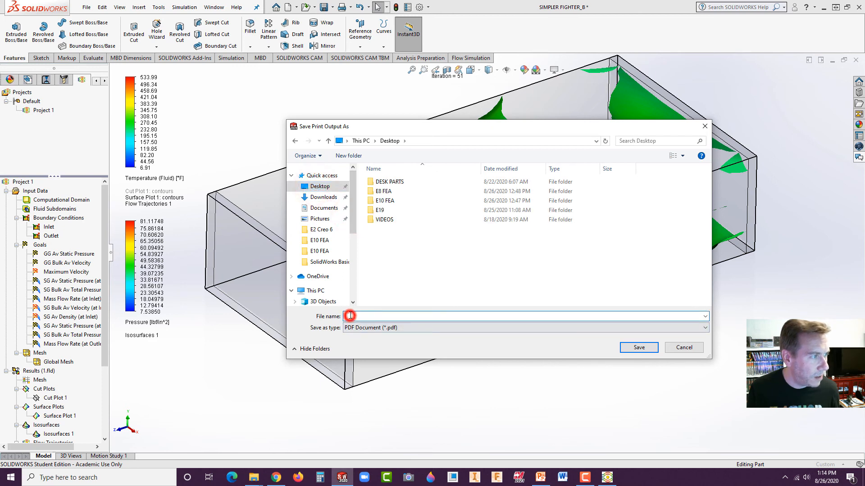
{"action": "type", "text": "E"}
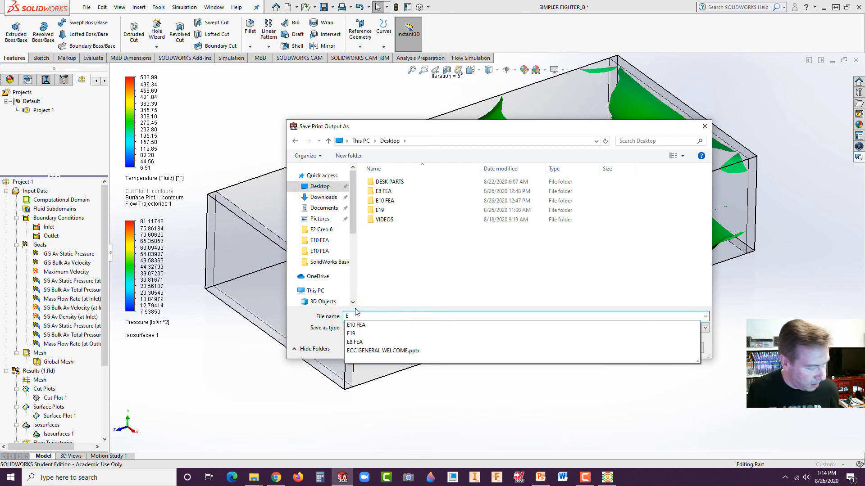
{"action": "type", "text": "8b"}
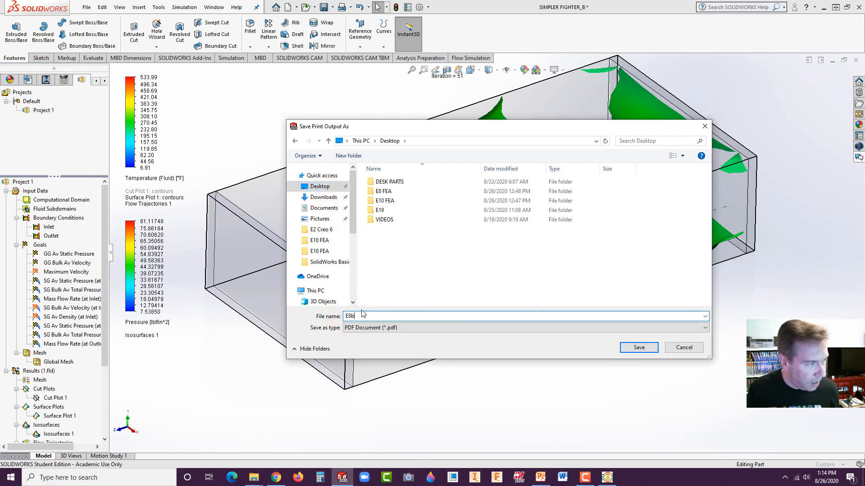
{"action": "left_click", "coordinate": [633, 349]}
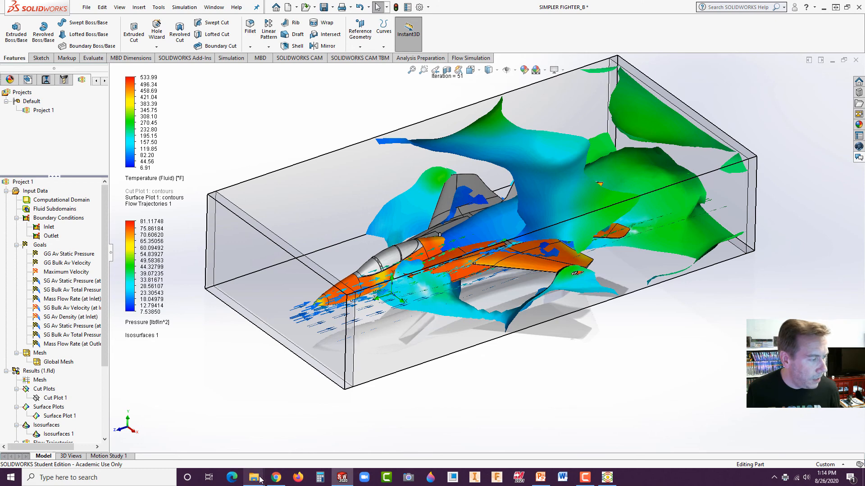
Clear the desktop by minimizing SOLIDWORKS and Chrome and closing the solver and File Explorer windows
{"action": "left_click", "coordinate": [824, 8]}
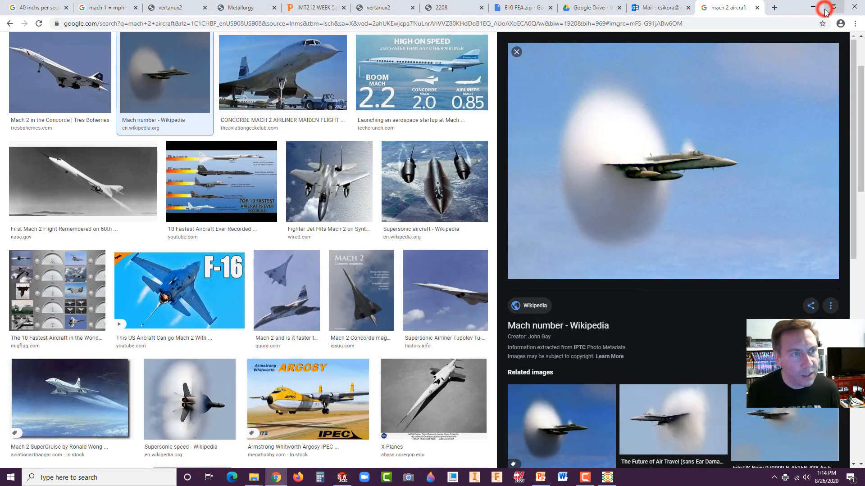
{"action": "left_click", "coordinate": [805, 7]}
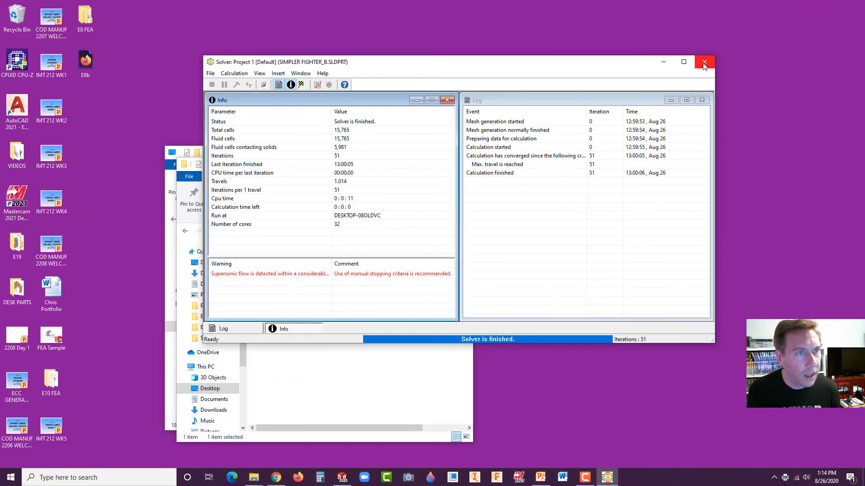
{"action": "left_click", "coordinate": [704, 62]}
{"action": "left_click", "coordinate": [463, 164]}
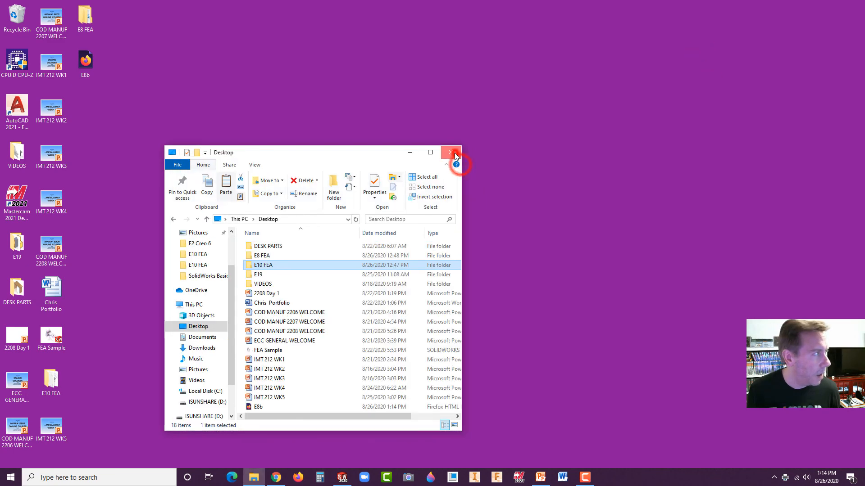
{"action": "left_click", "coordinate": [454, 153]}
Open the E8b PDF from the desktop to review the printed flow results, switching briefly to Chrome and back
{"action": "double_click", "coordinate": [80, 72]}
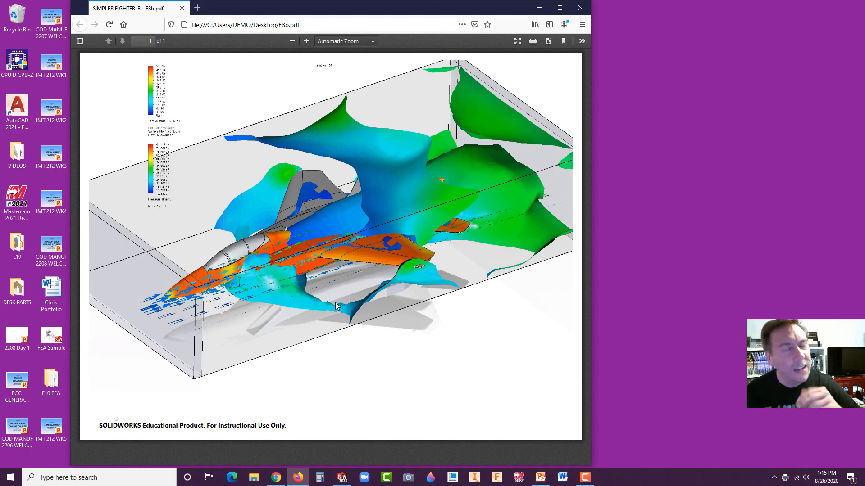
{"action": "left_click", "coordinate": [276, 478]}
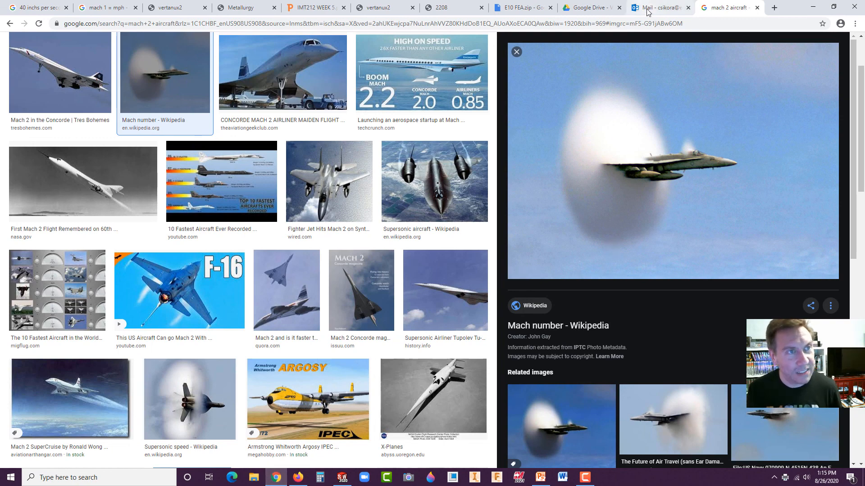
{"action": "left_click", "coordinate": [813, 7]}
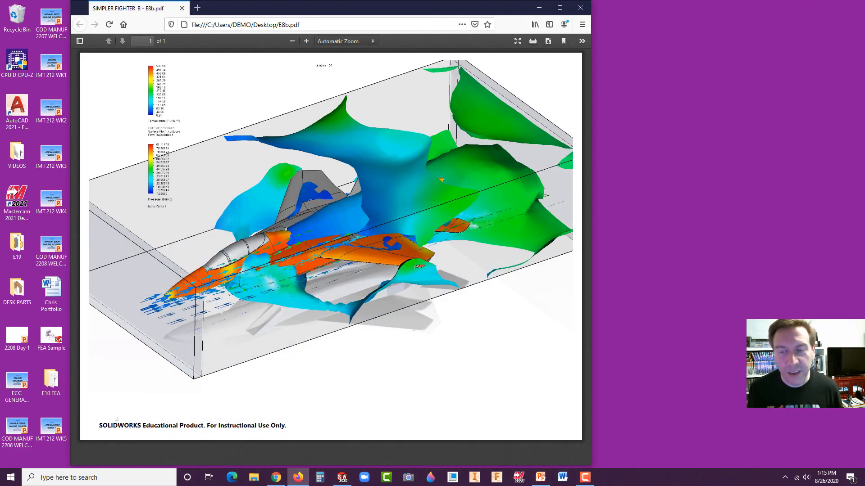